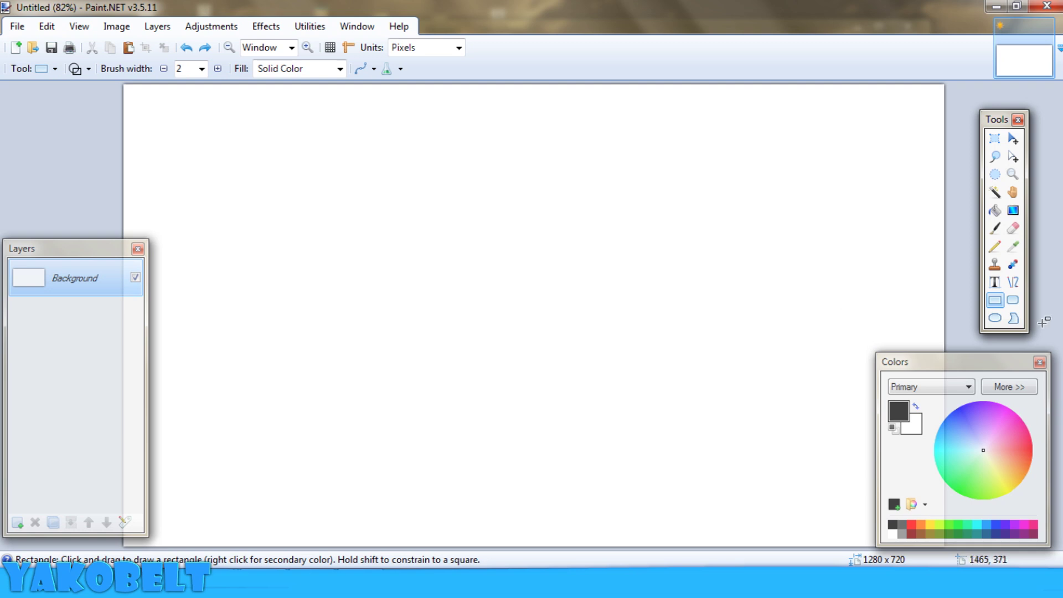
Draw several overlapping rectangle outlines in the middle of the canvas, and undo them all
left_click_drag(339, 175, 754, 443)
left_click_drag(447, 250, 575, 386)
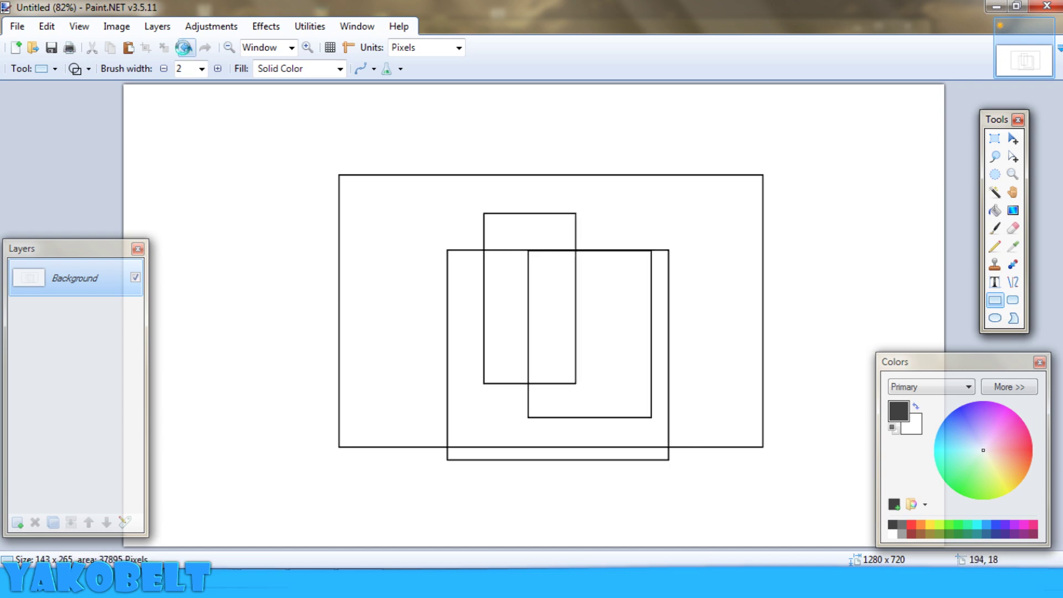
left_click(186, 47)
left_click(188, 48)
left_click(187, 48)
left_click(187, 47)
left_click(188, 47)
left_click(205, 48)
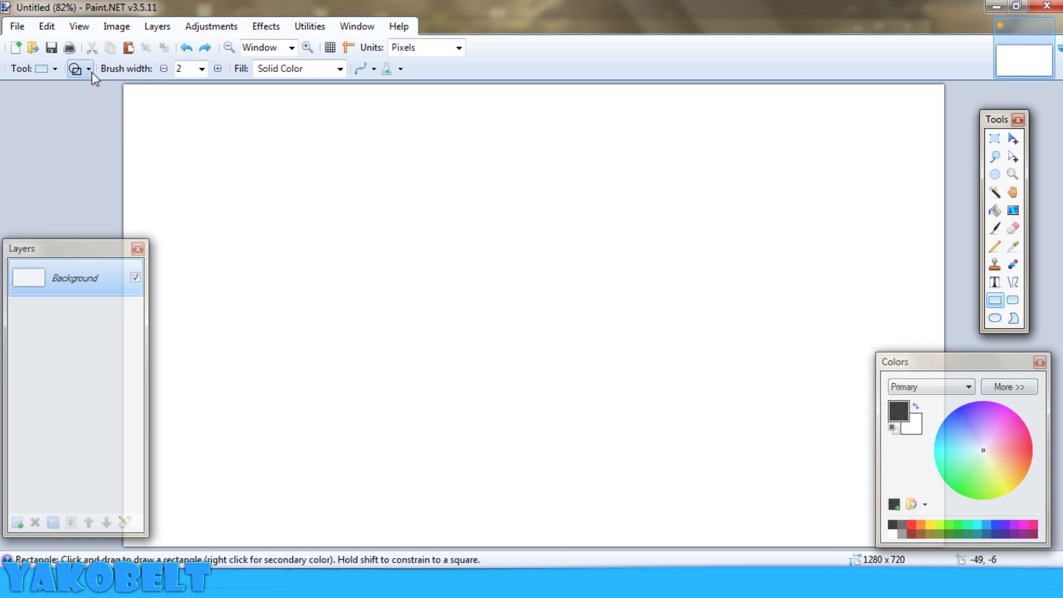
Draw a filled black rectangle of about 730 by 453 pixels in the middle of the canvas, and undo it
left_click(78, 69)
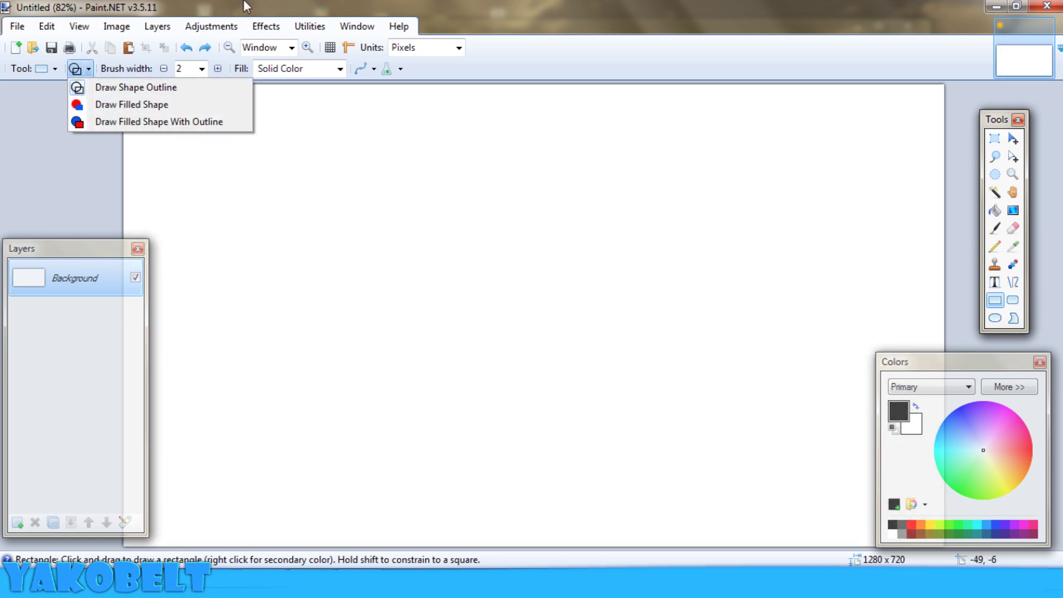
left_click(111, 88)
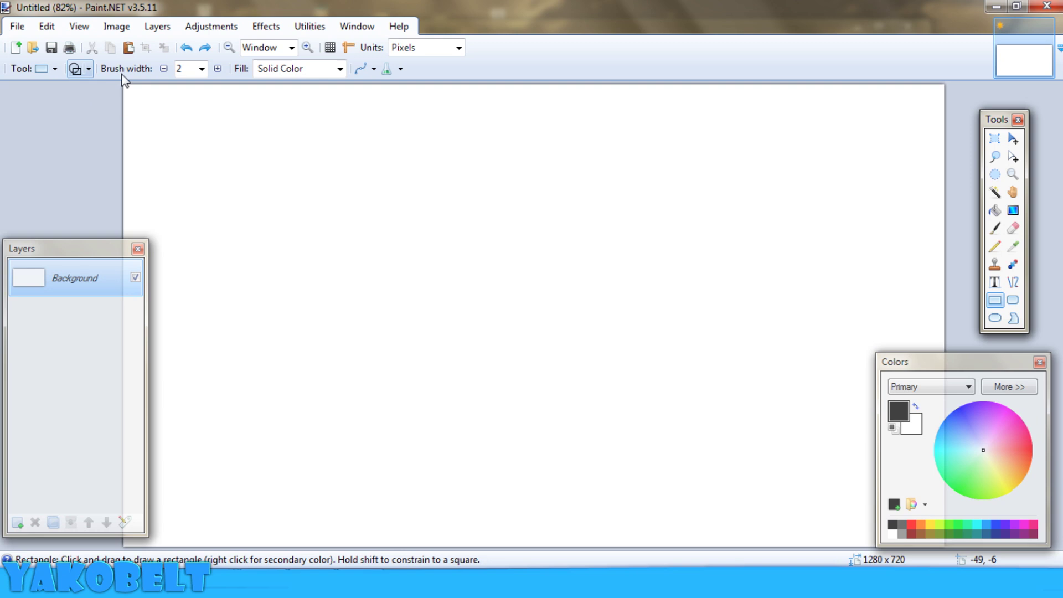
left_click(75, 70)
left_click_drag(299, 175, 772, 470)
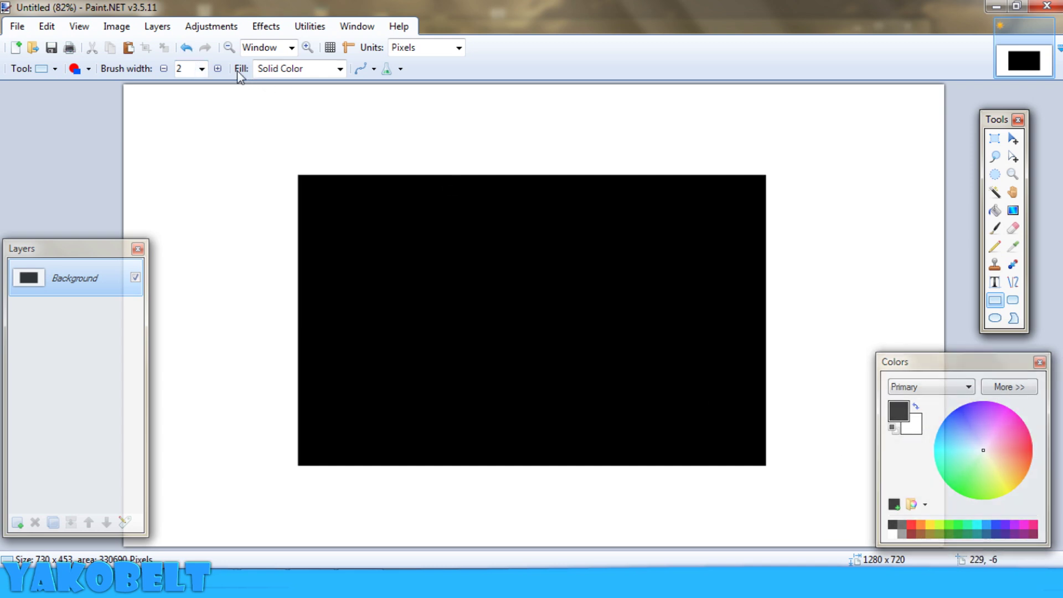
left_click(186, 48)
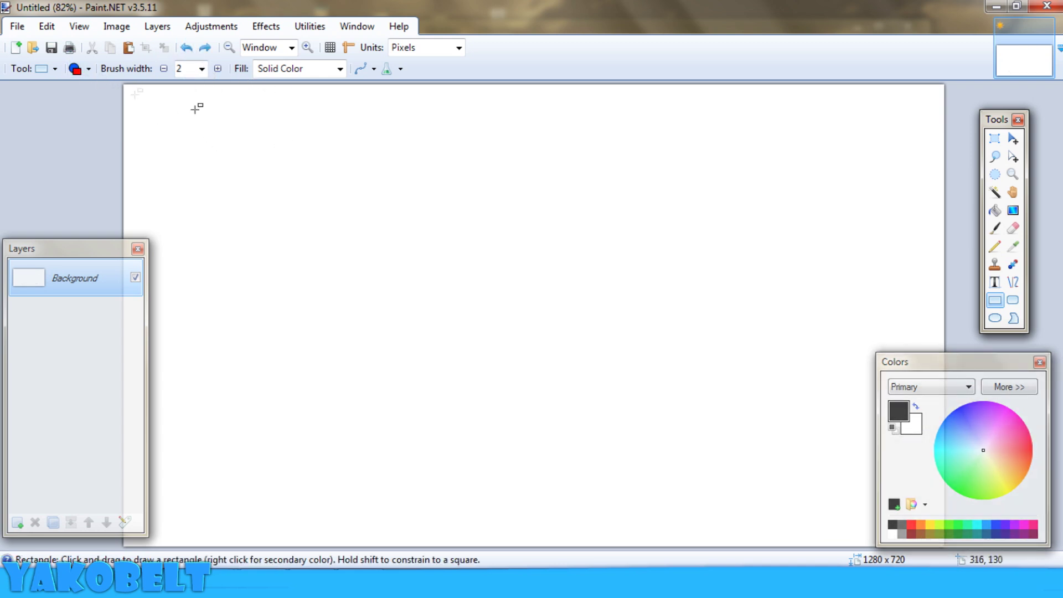
Try filled rectangles with outlines, one about 710 by 436 pixels and another using red and yellow-orange colors, and undo them
left_click_drag(310, 155, 766, 435)
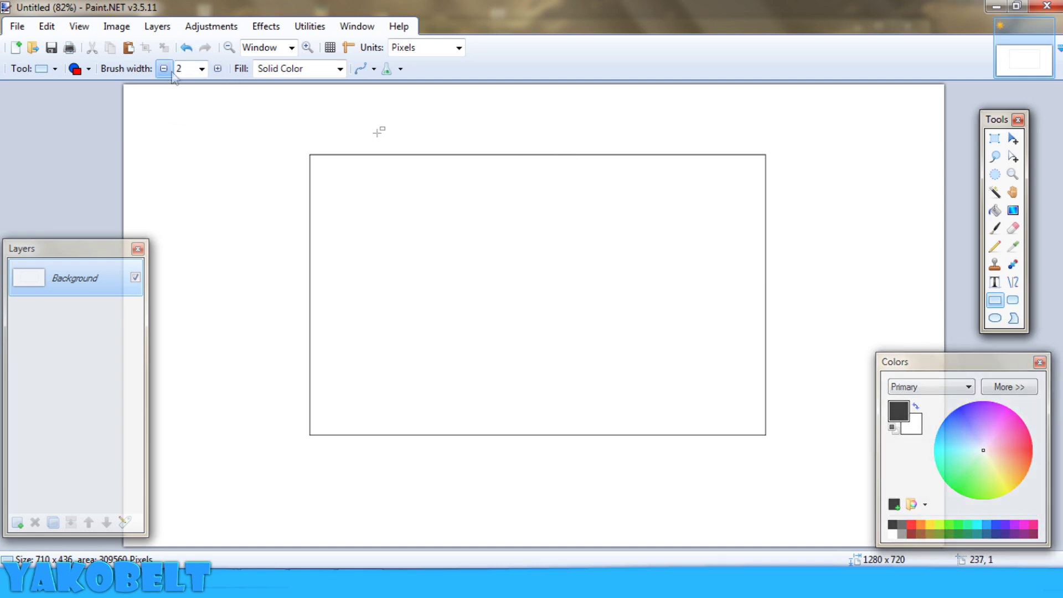
left_click(978, 442)
mouse_move(982, 448)
left_mouse_down()
mouse_move(958, 426)
mouse_move(1000, 428)
mouse_move(1037, 457)
mouse_move(1018, 485)
left_mouse_up()
left_click(912, 430)
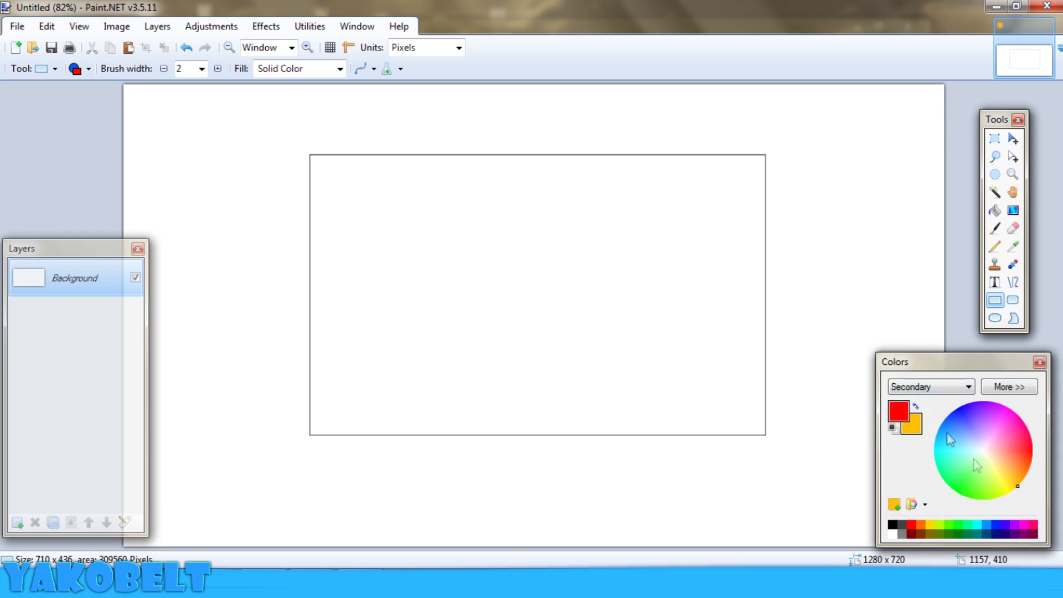
left_click_drag(363, 156, 739, 410)
left_click(188, 48)
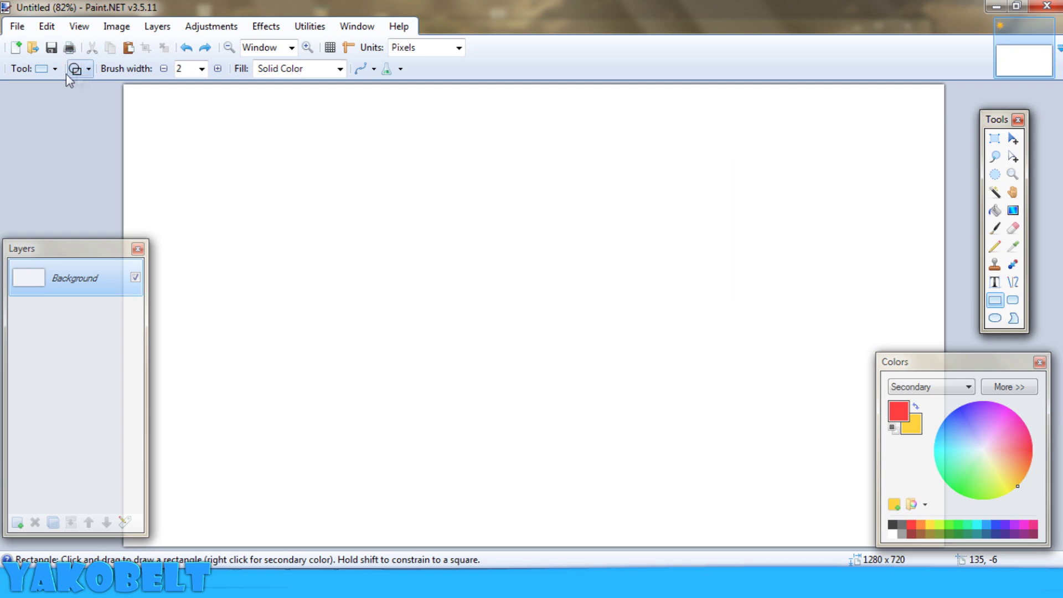
Add a new layer and delete the Background layer
key("ctrl+shift+n")
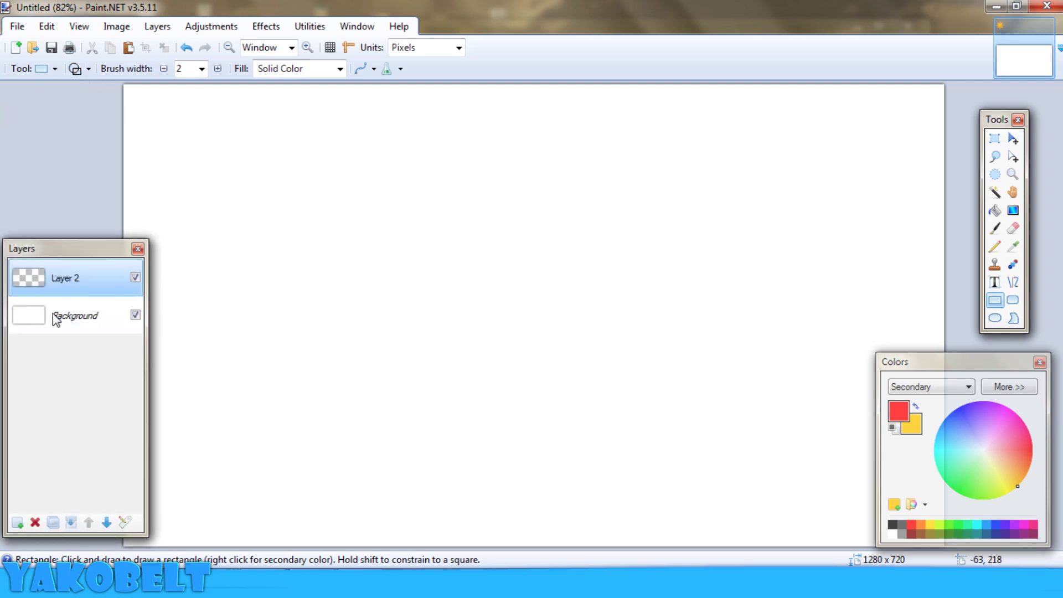
left_click(55, 315)
left_click(35, 522)
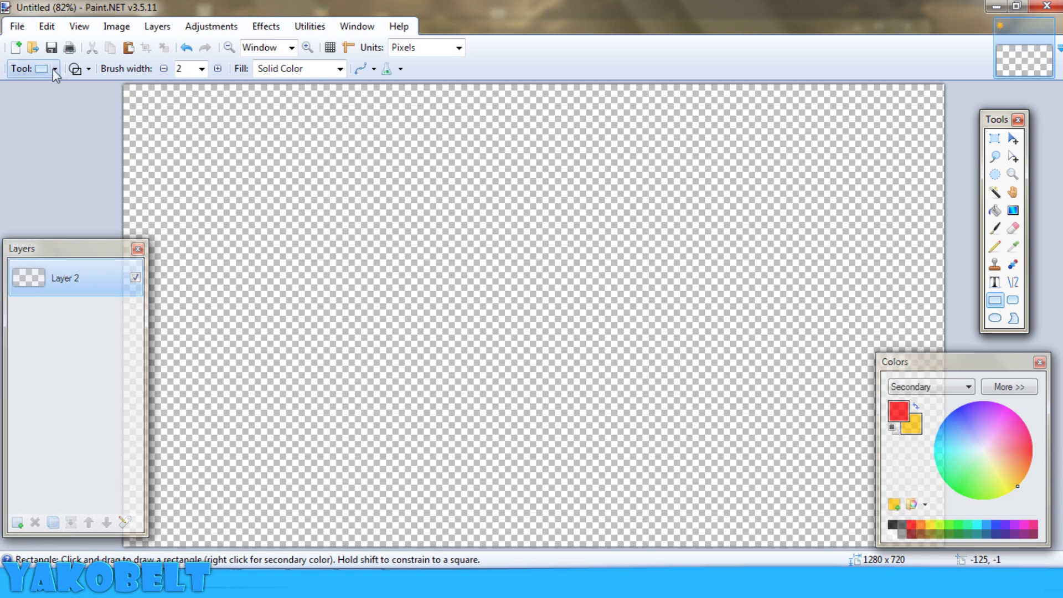
Draw a filled rectangle of about 791 by 516 pixels on Layer 2, with black as primary and red as secondary color
left_click(75, 69)
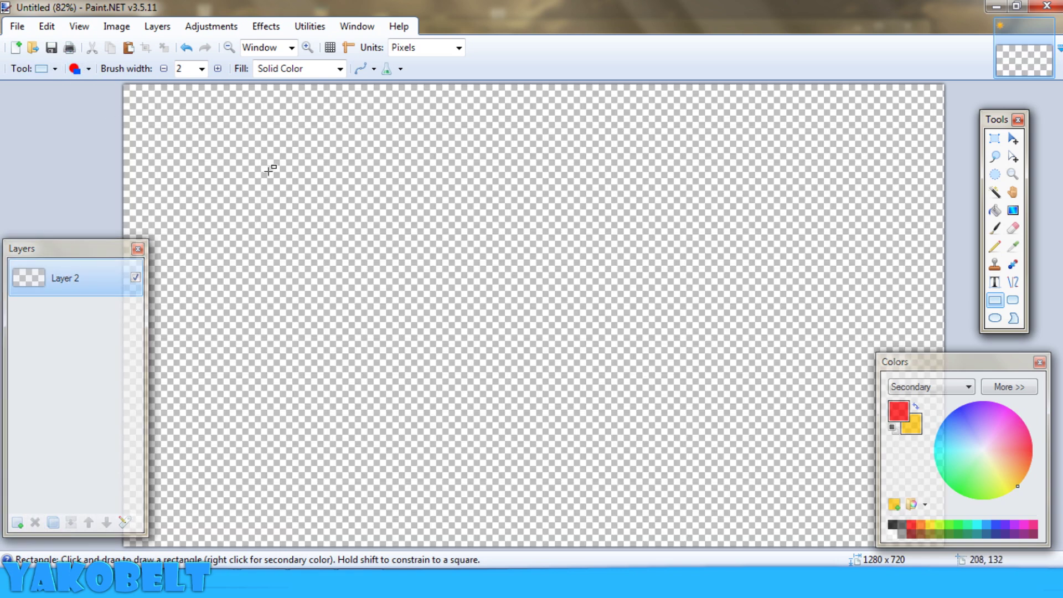
left_click_drag(281, 171, 427, 259)
left_click(186, 47)
right_click(911, 534)
left_click(893, 524)
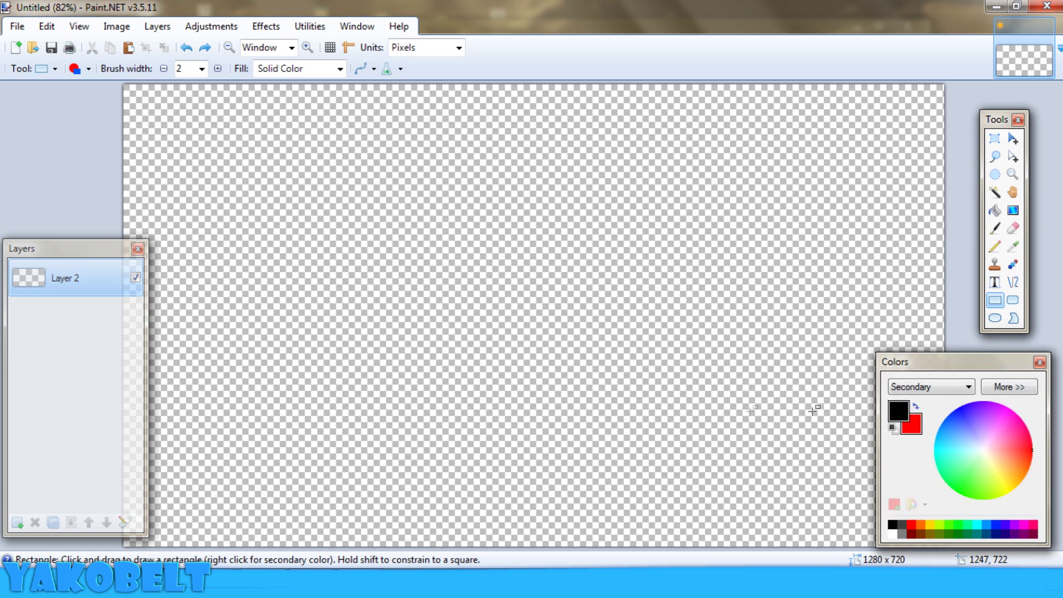
left_click_drag(311, 157, 818, 489)
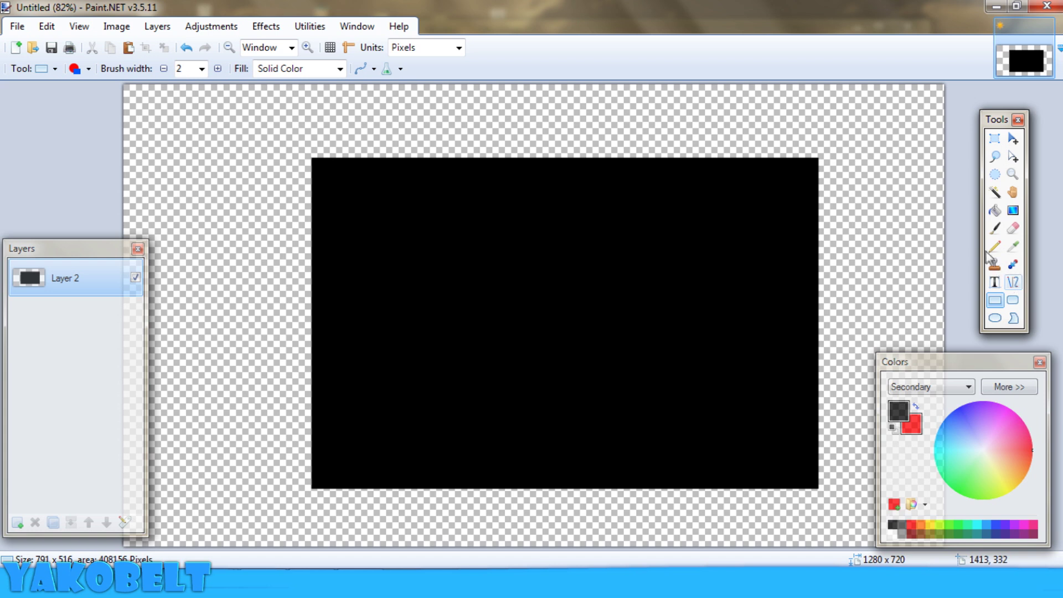
Activate the Ellipse Select tool and set its selection mode to Replace
left_click(995, 173)
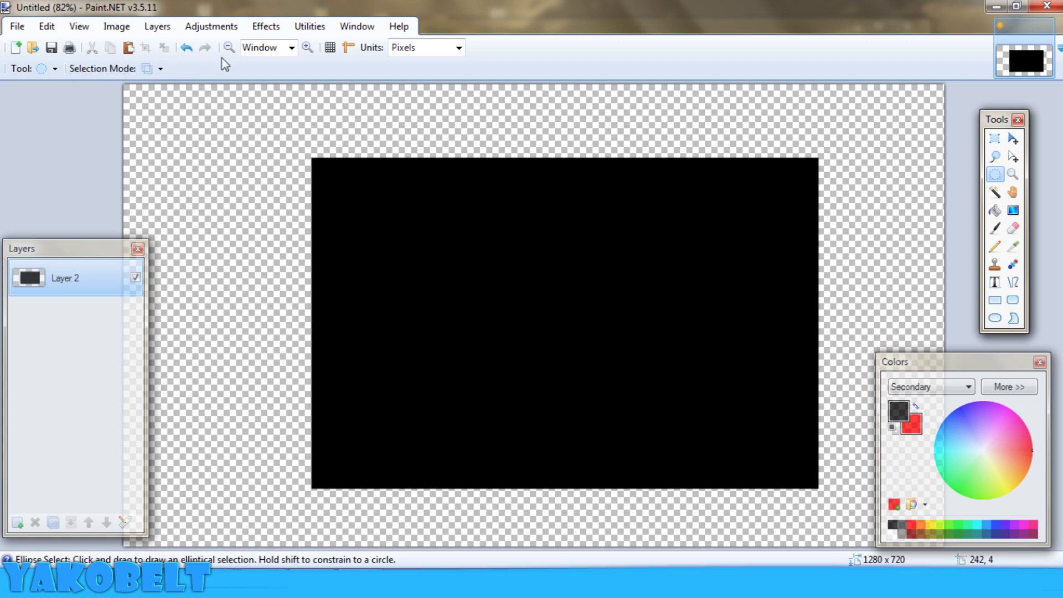
left_click(995, 138)
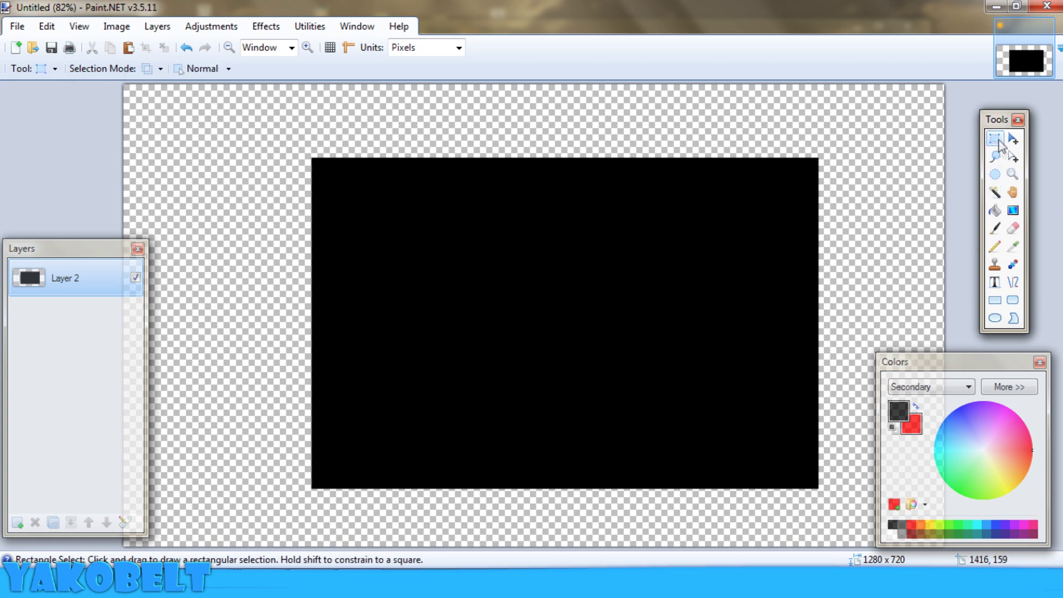
left_click(995, 156)
left_click(995, 174)
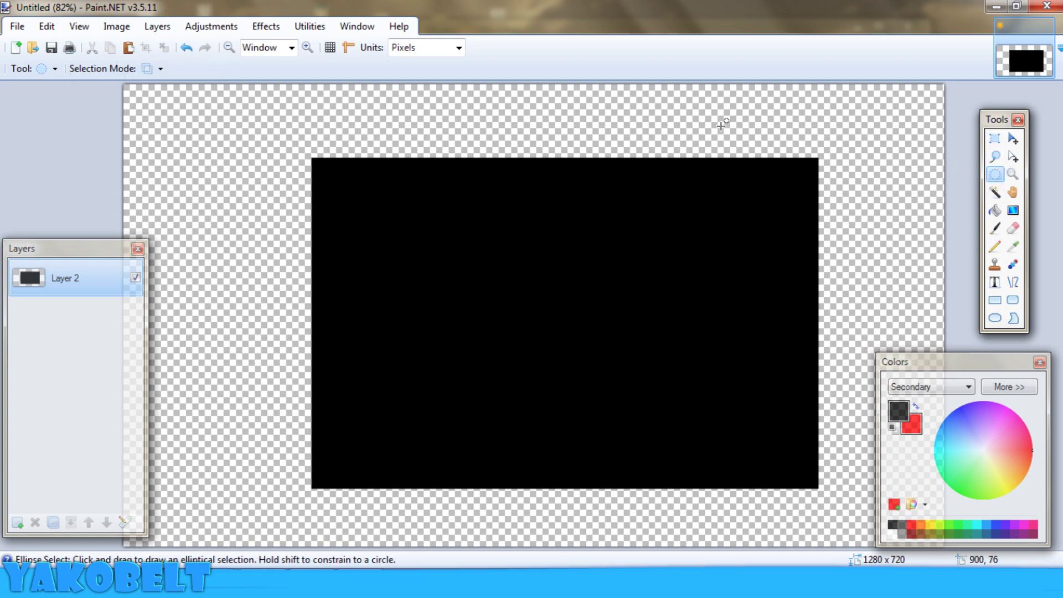
left_click(161, 69)
left_click(166, 92)
Cut an elliptical hole in the upper middle of the black rectangle, undo the cut and clear the selection
left_click_drag(379, 181, 662, 473)
mouse_move(583, 283)
left_mouse_down()
mouse_move(638, 340)
mouse_move(503, 304)
mouse_move(406, 261)
mouse_move(580, 300)
mouse_move(729, 372)
mouse_move(582, 364)
mouse_move(365, 230)
mouse_move(353, 179)
mouse_move(620, 247)
mouse_move(631, 300)
mouse_move(641, 290)
mouse_move(647, 299)
left_mouse_up()
key("Delete")
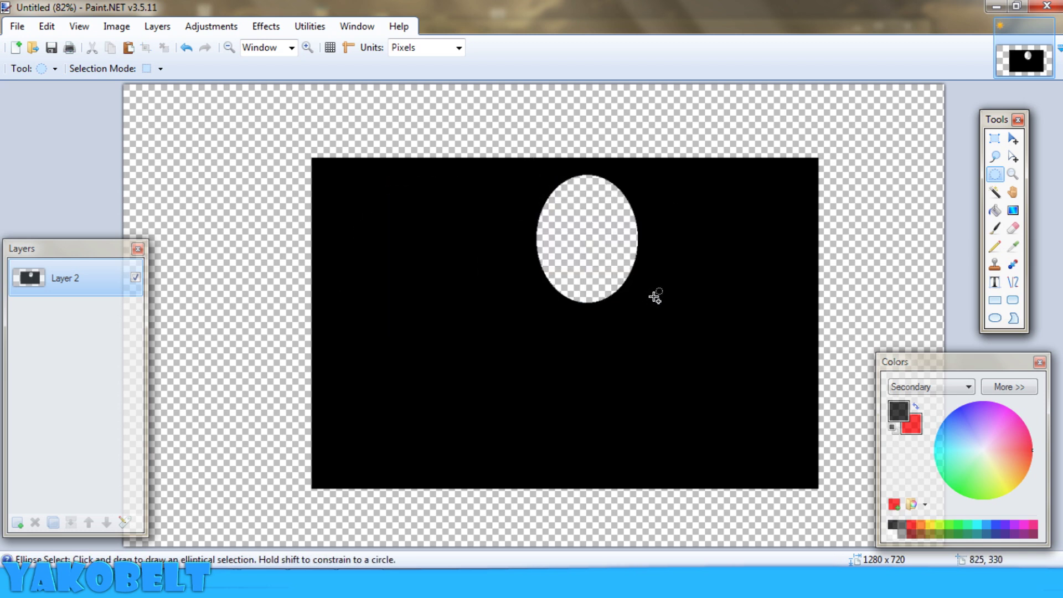
key("ctrl+z")
key("ctrl+z")
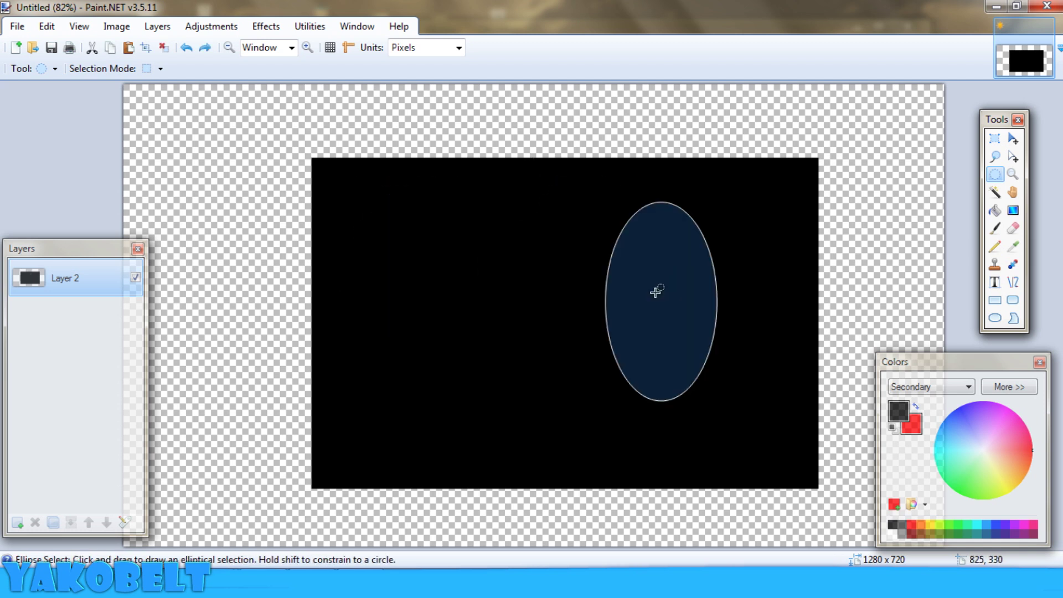
left_click(163, 48)
Make an elliptical selection of about 552 by 482 pixels over the black rectangle in Replace mode
left_click(160, 68)
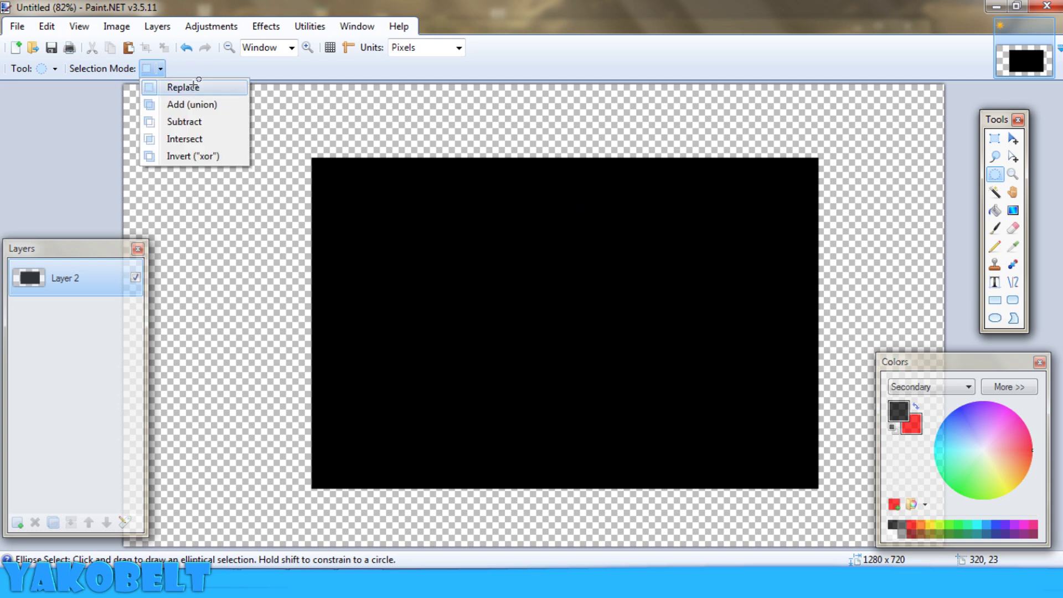
left_click(183, 86)
left_click_drag(362, 175, 717, 484)
left_click(160, 69)
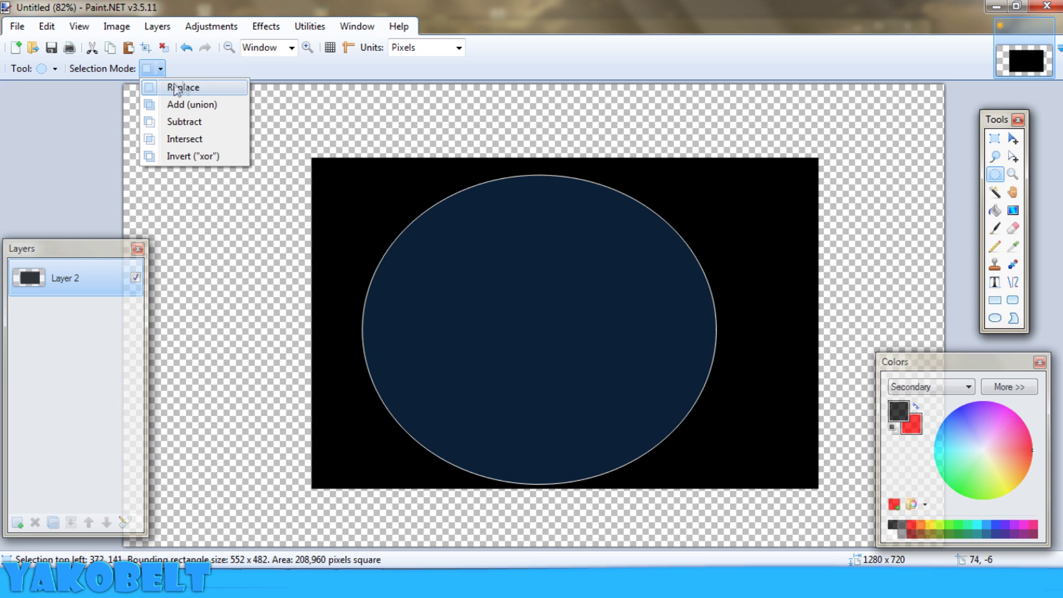
left_click(191, 88)
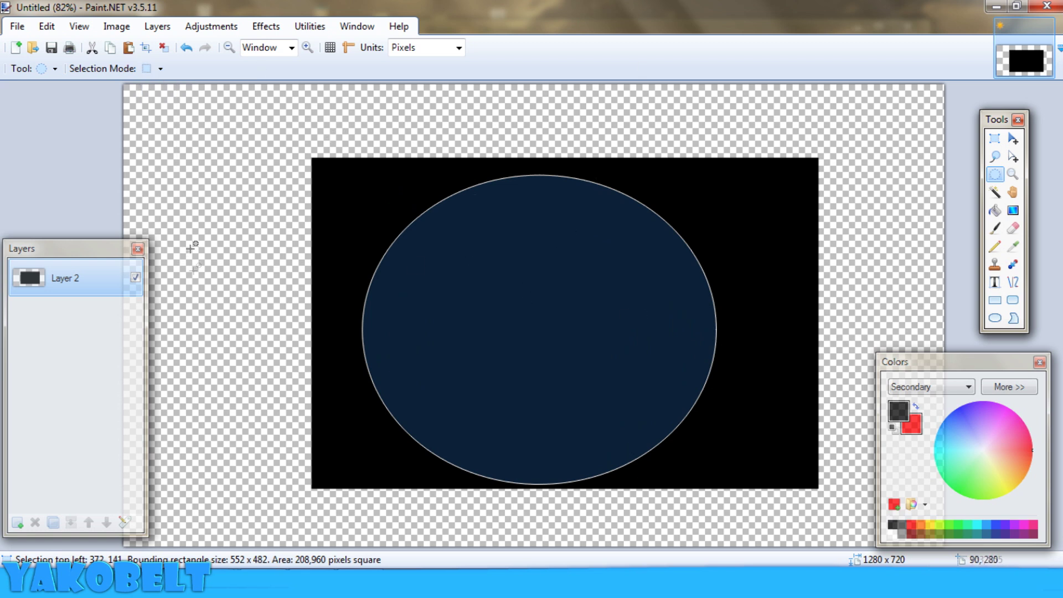
Extend the elliptical selection into a cloud shape around the black rectangle by adding overlapping ellipses in Add (union) mode
left_click(161, 69)
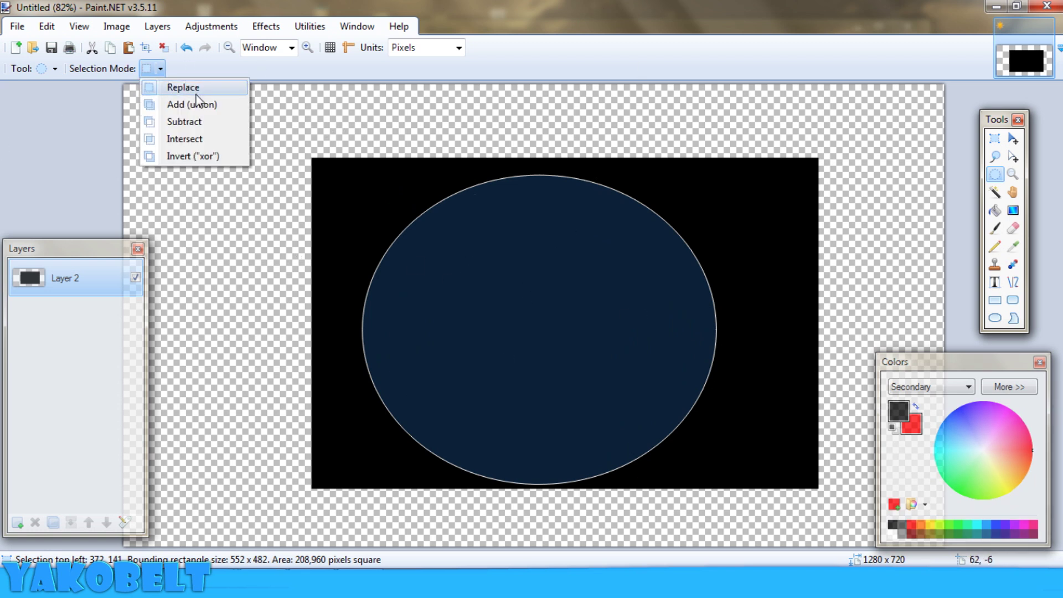
left_click(225, 104)
left_click_drag(683, 242, 814, 360)
left_click_drag(541, 135, 767, 299)
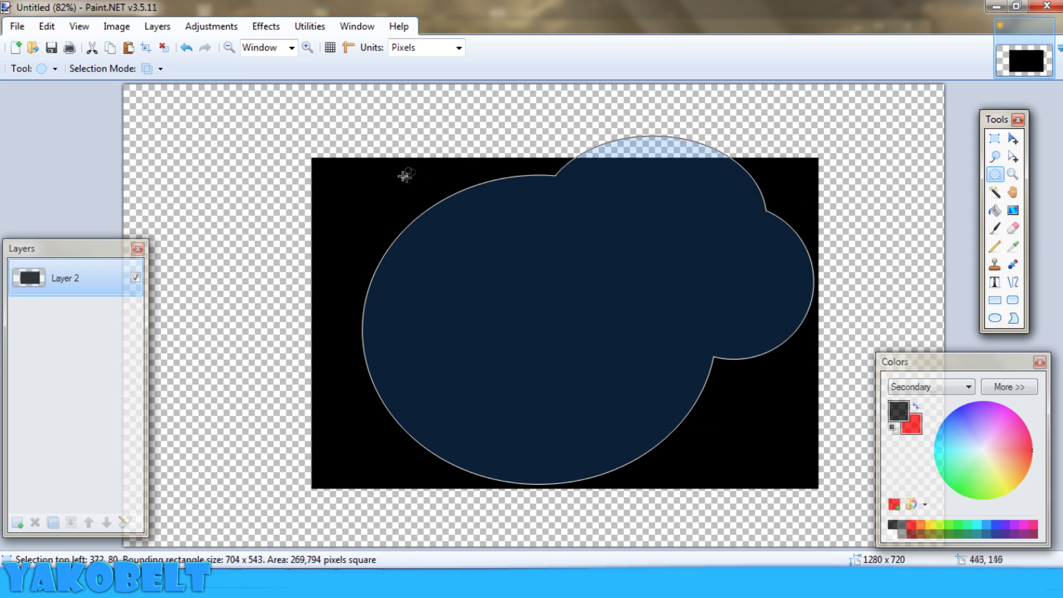
left_click_drag(355, 151, 505, 277)
left_click_drag(256, 157, 363, 382)
left_click_drag(238, 287, 395, 475)
left_click_drag(304, 401, 439, 510)
left_click_drag(206, 252, 278, 330)
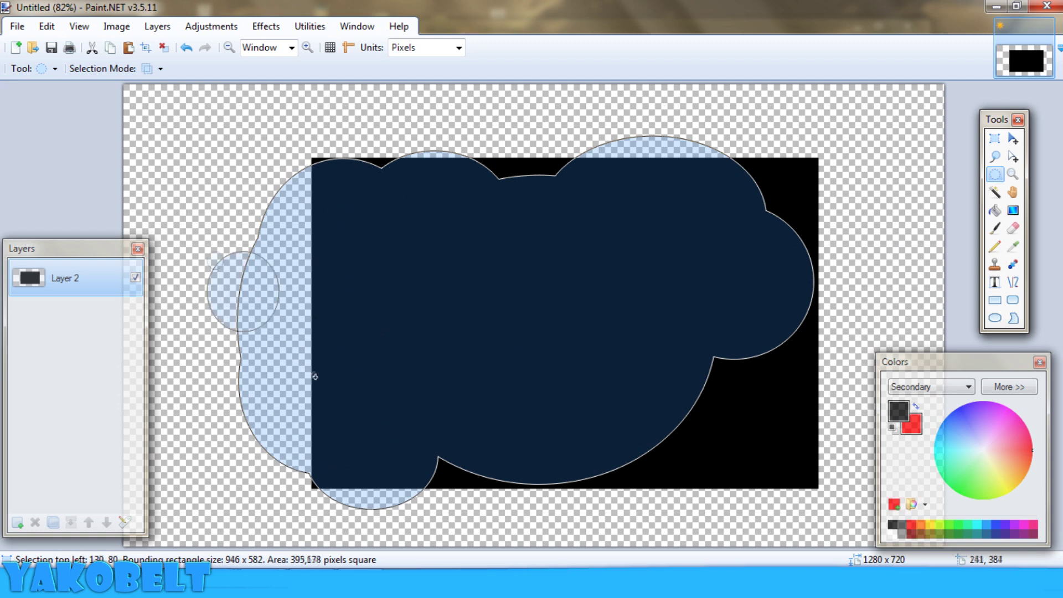
left_click_drag(315, 377, 281, 371)
left_click_drag(222, 196, 286, 264)
left_click_drag(264, 98, 422, 252)
left_click_drag(421, 137, 543, 181)
left_click_drag(502, 143, 592, 193)
left_click_drag(745, 162, 880, 421)
left_click_drag(831, 403, 776, 502)
left_click_drag(667, 515, 605, 439)
left_click_drag(608, 543, 475, 427)
left_click_drag(515, 537, 408, 424)
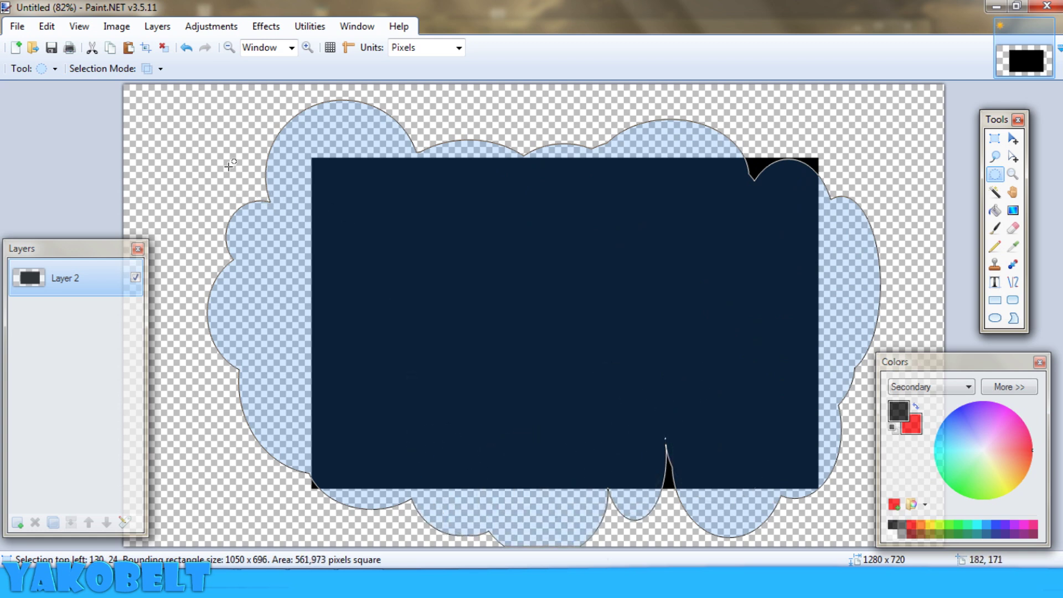
left_click_drag(229, 166, 289, 236)
Undo all the added ellipses back to the original single elliptical selection
left_click(186, 51)
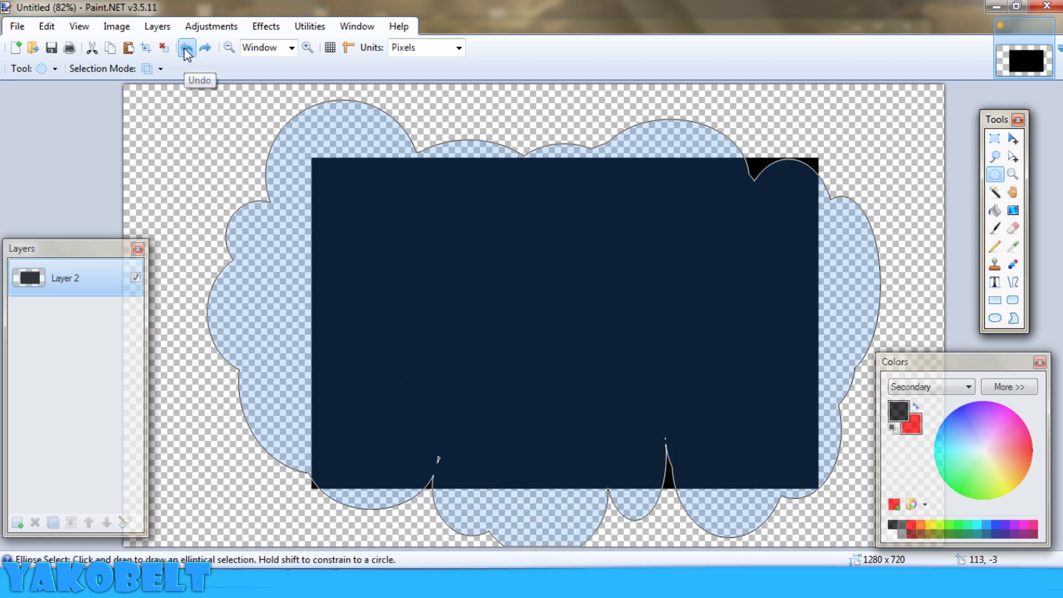
left_click(187, 51)
left_click(187, 51)
left_click(186, 51)
left_click(187, 51)
left_click(186, 51)
left_click(187, 51)
left_click(186, 48)
left_click(186, 49)
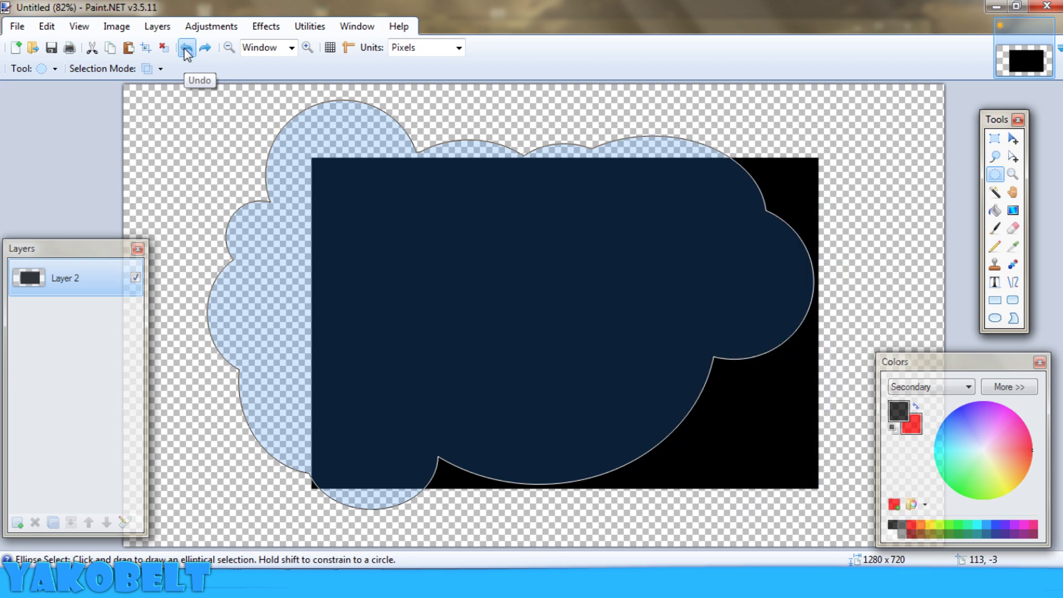
left_click(186, 48)
left_click(186, 49)
left_click(186, 48)
left_click(186, 49)
left_click(186, 49)
left_click(187, 50)
left_click(186, 50)
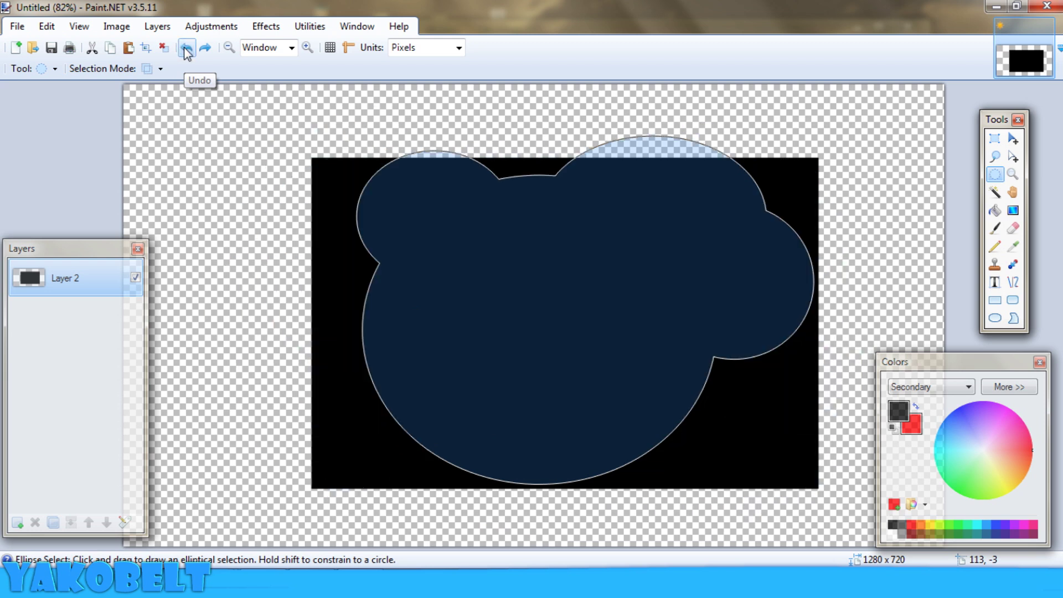
left_click(187, 48)
left_click(186, 49)
left_click(186, 49)
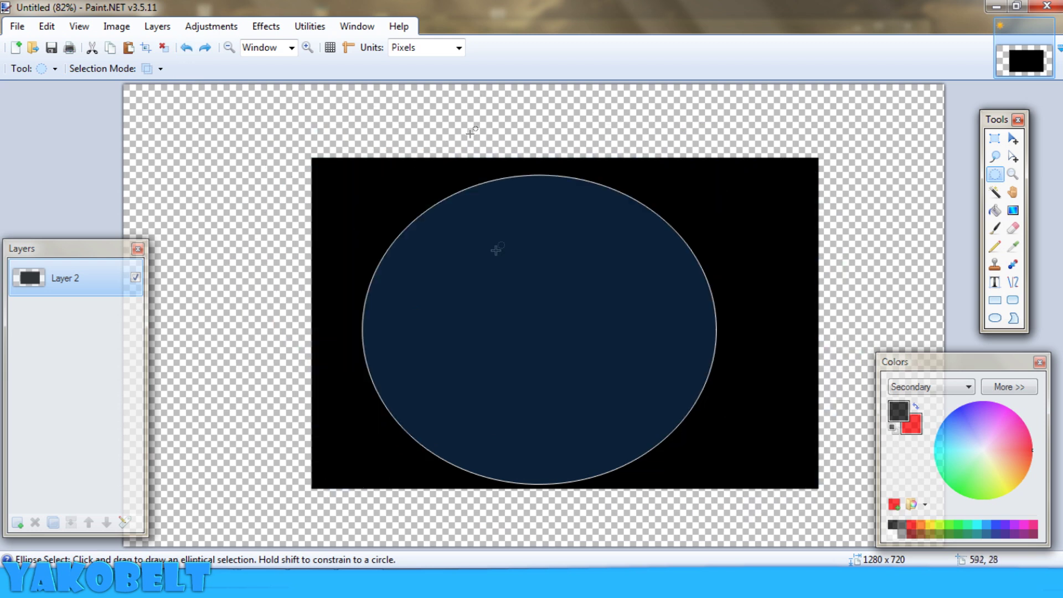
Carve ellipses out of the edges and interior of the large elliptical selection in Subtract mode
left_click(160, 69)
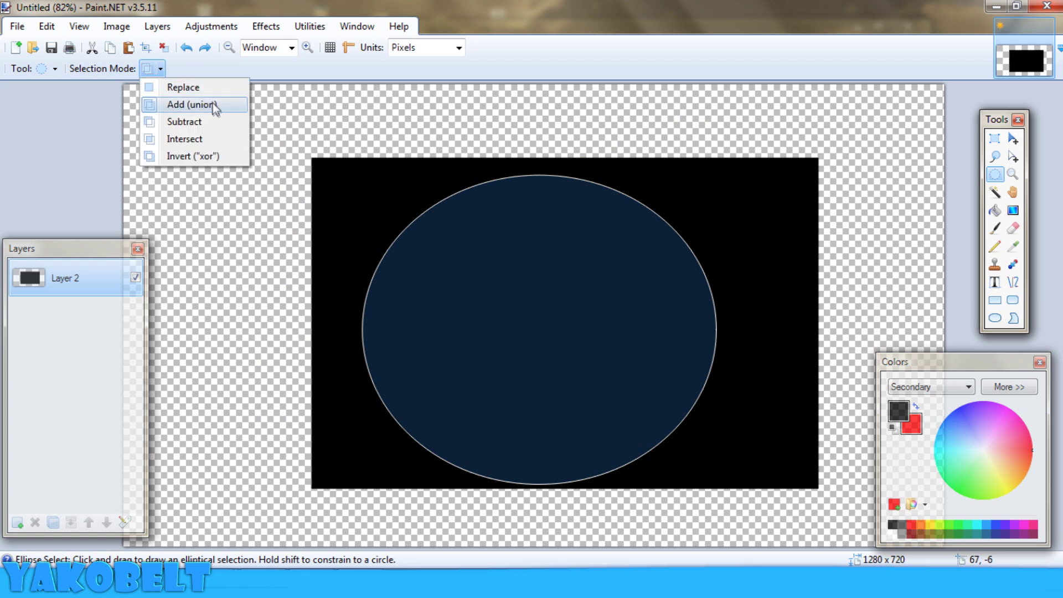
left_click(214, 120)
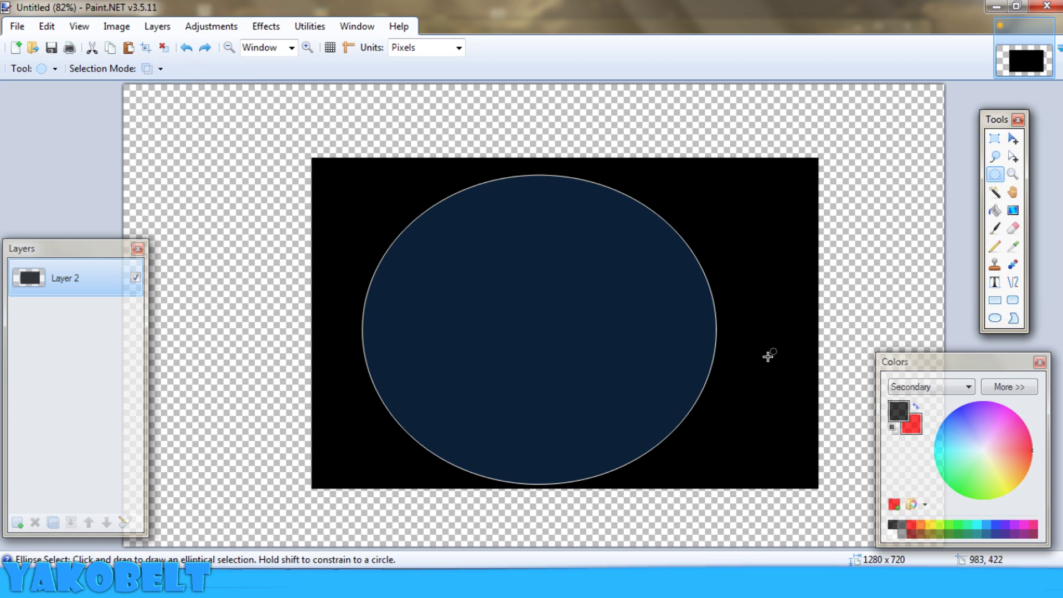
left_click_drag(652, 165, 772, 390)
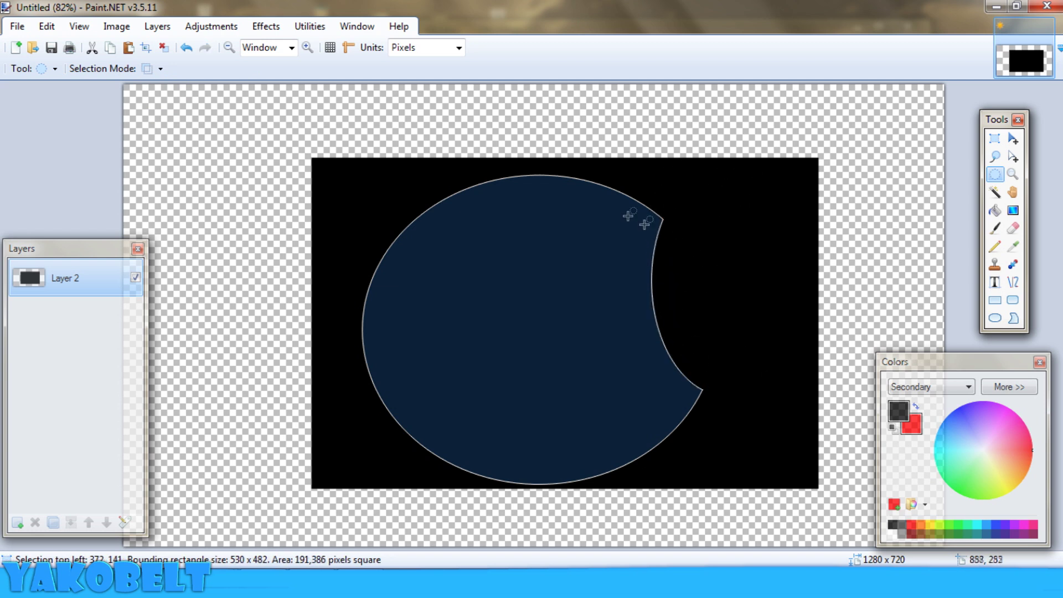
left_click_drag(536, 164, 623, 269)
left_click_drag(423, 180, 518, 299)
left_click_drag(378, 307, 429, 372)
left_click_drag(357, 415, 579, 495)
left_click_drag(633, 474, 659, 372)
left_click_drag(539, 326, 585, 382)
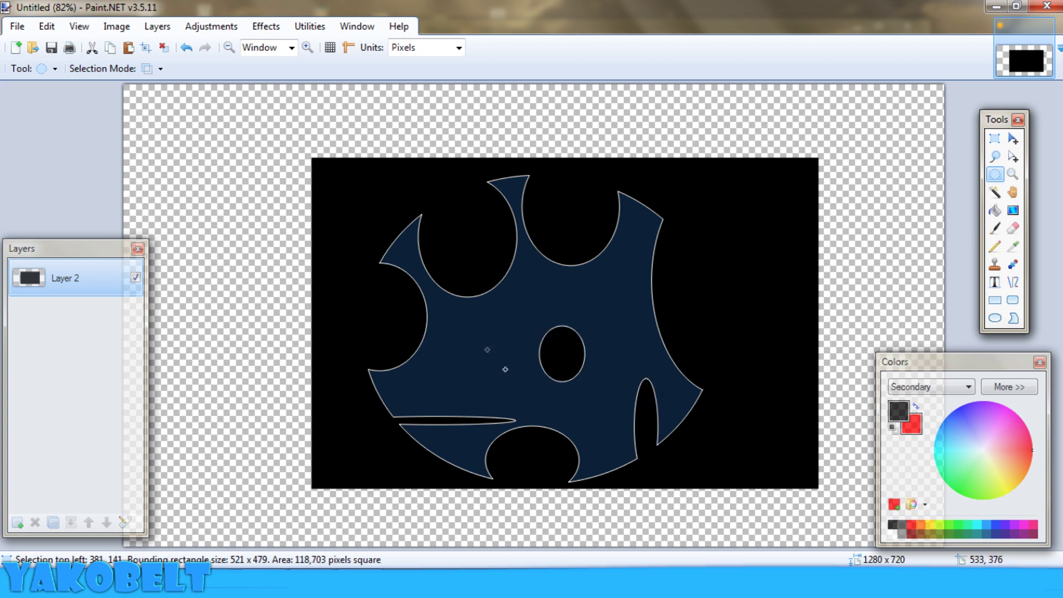
left_click_drag(466, 326, 516, 381)
left_click_drag(627, 295, 604, 331)
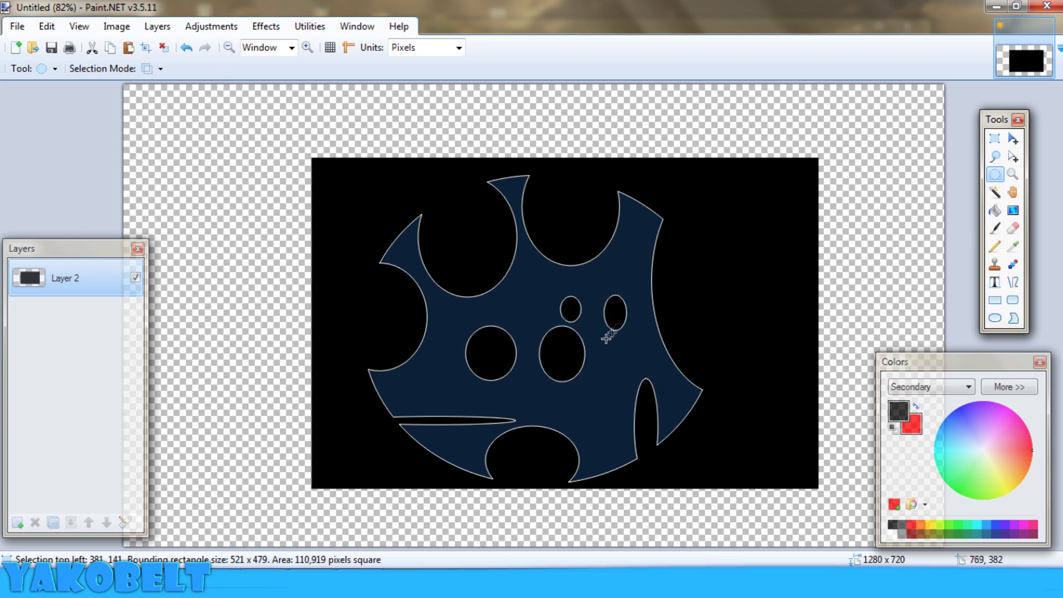
Subtract more small ellipses from the interior and upper edge of the elliptical selection
left_click_drag(589, 391, 613, 419)
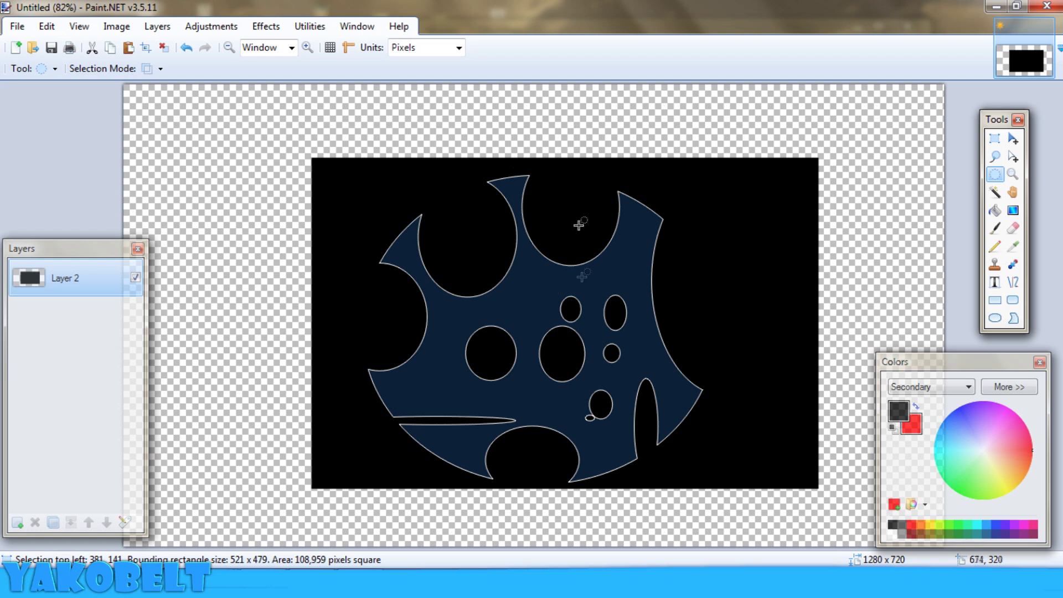
left_click_drag(542, 315, 548, 284)
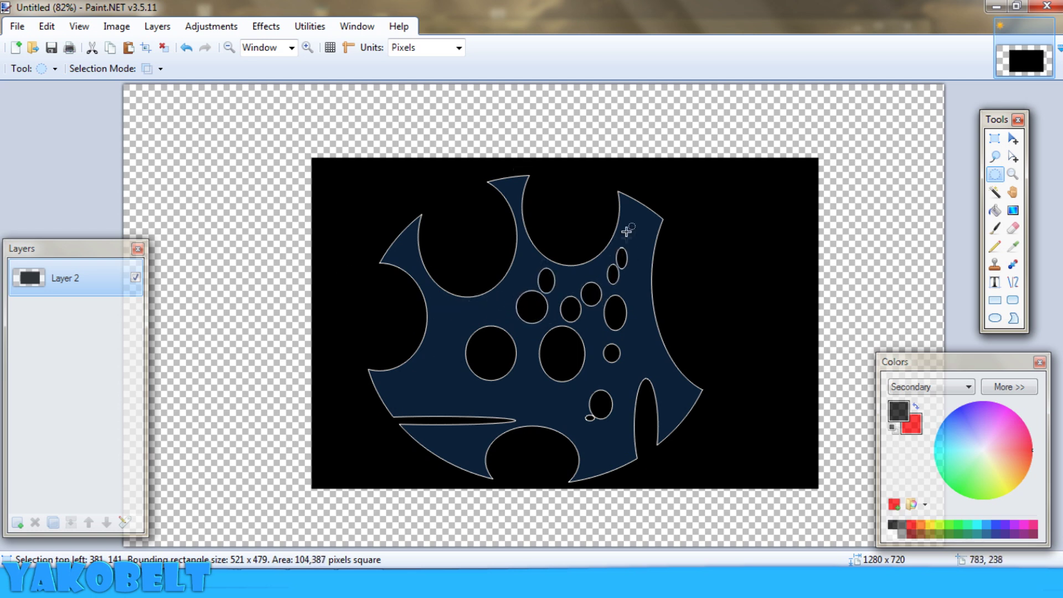
left_click_drag(629, 220, 646, 261)
Undo all the subtracted ellipses and the large ellipse, and clear the remaining elliptical selection
left_click(183, 47)
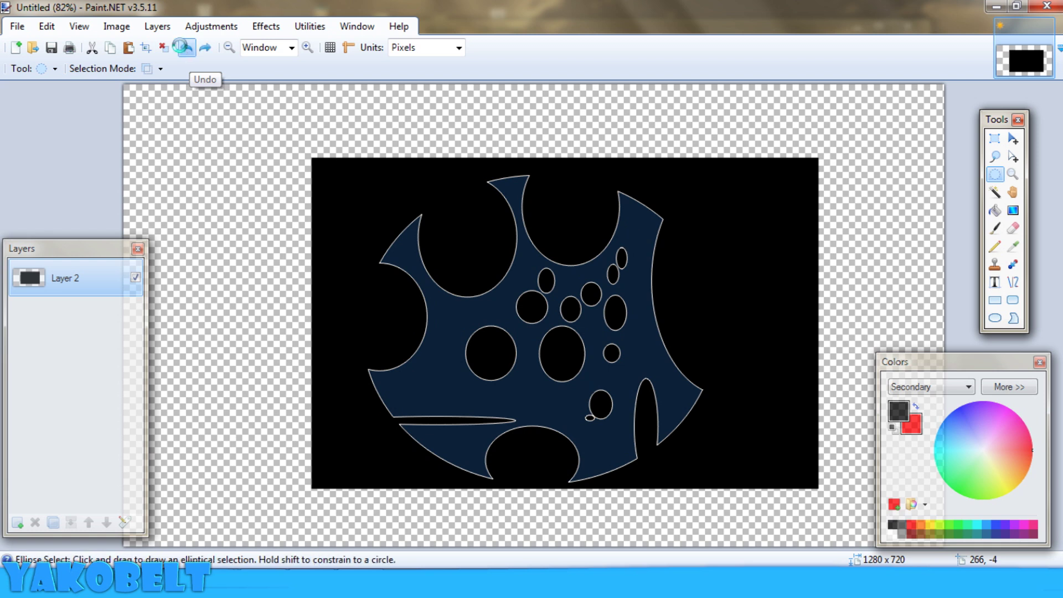
left_click(183, 47)
left_click(183, 47)
left_click(183, 47)
left_click(183, 47)
left_click(160, 68)
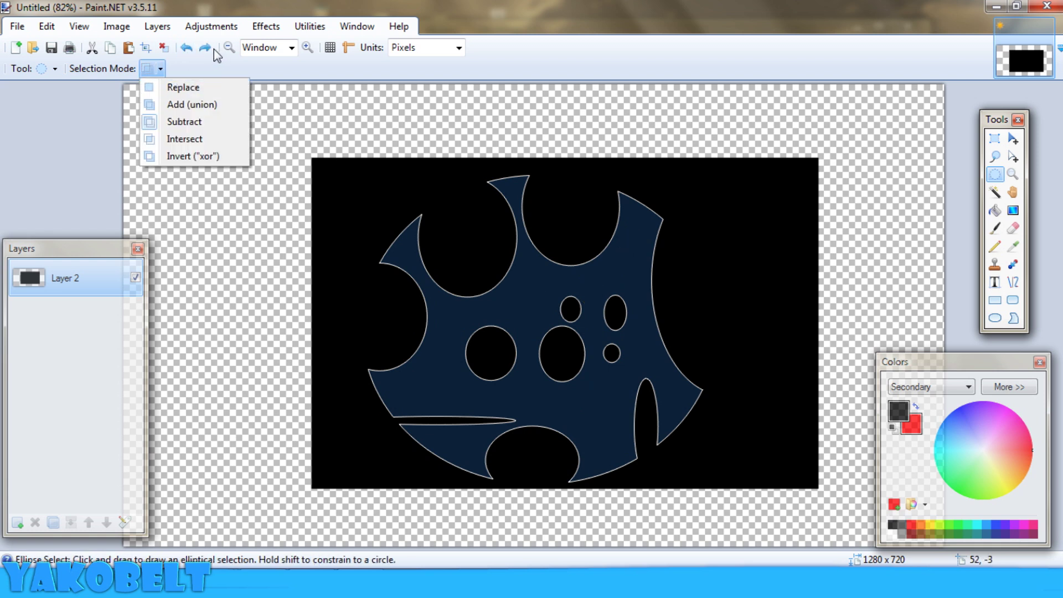
left_click(185, 47)
left_click(185, 47)
left_click(185, 47)
left_click(185, 47)
left_click(185, 47)
left_click(185, 47)
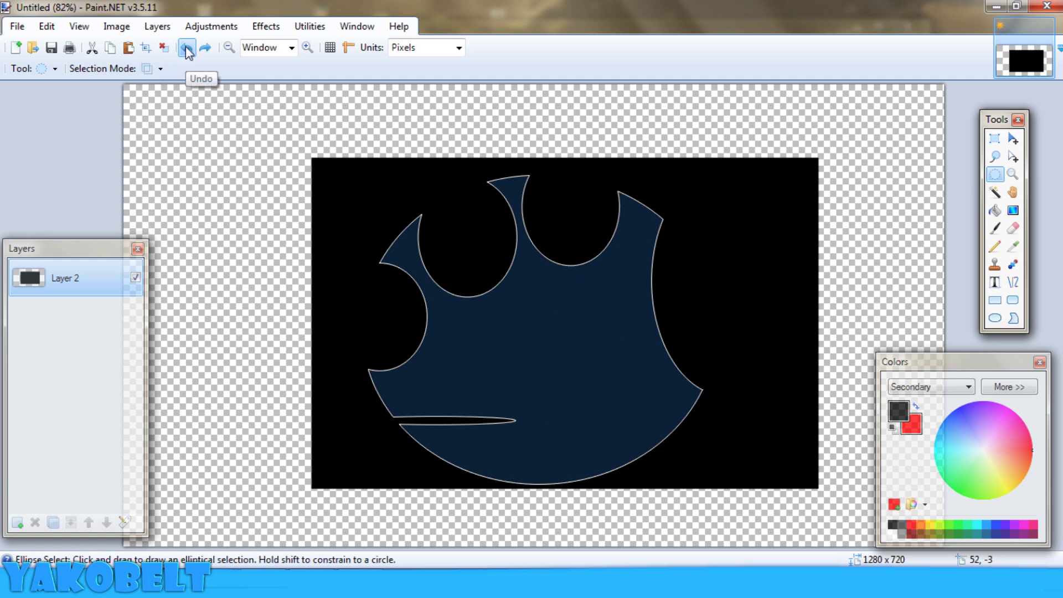
left_click(185, 47)
left_click(185, 48)
left_click(185, 47)
left_click(185, 47)
left_click(185, 47)
left_click(185, 47)
left_click(185, 47)
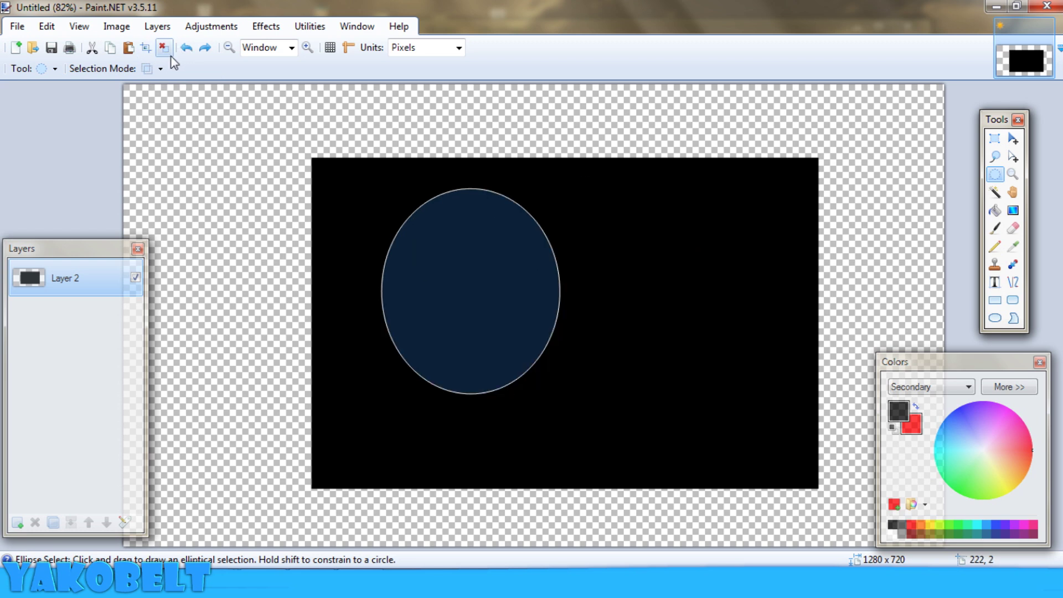
left_click(164, 49)
Make an elliptical selection of about 591 by 428 pixels over the black rectangle in Replace mode
left_click(160, 68)
left_click(183, 87)
left_click_drag(365, 184, 745, 459)
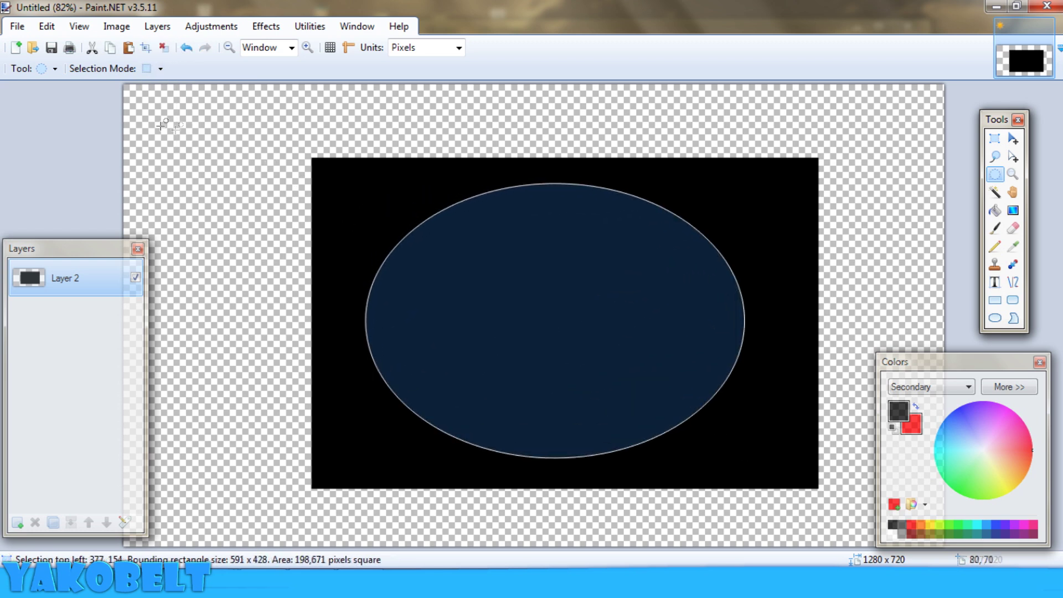
Intersect the ellipse with a second ellipse overlapping its right part in Intersect mode, and undo both selections
left_click(161, 71)
left_click(184, 140)
left_click_drag(892, 154, 613, 466)
key("ctrl+z")
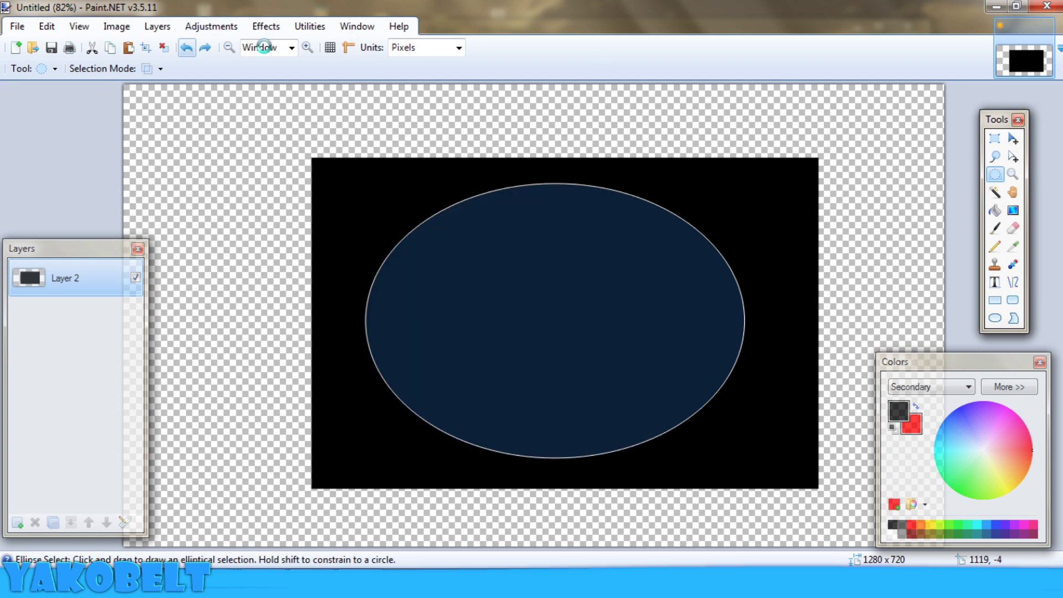
key("ctrl+z")
Make a rectangular selection of about 438 by 437 pixels over the black rectangle's left part in Replace mode
left_click(995, 138)
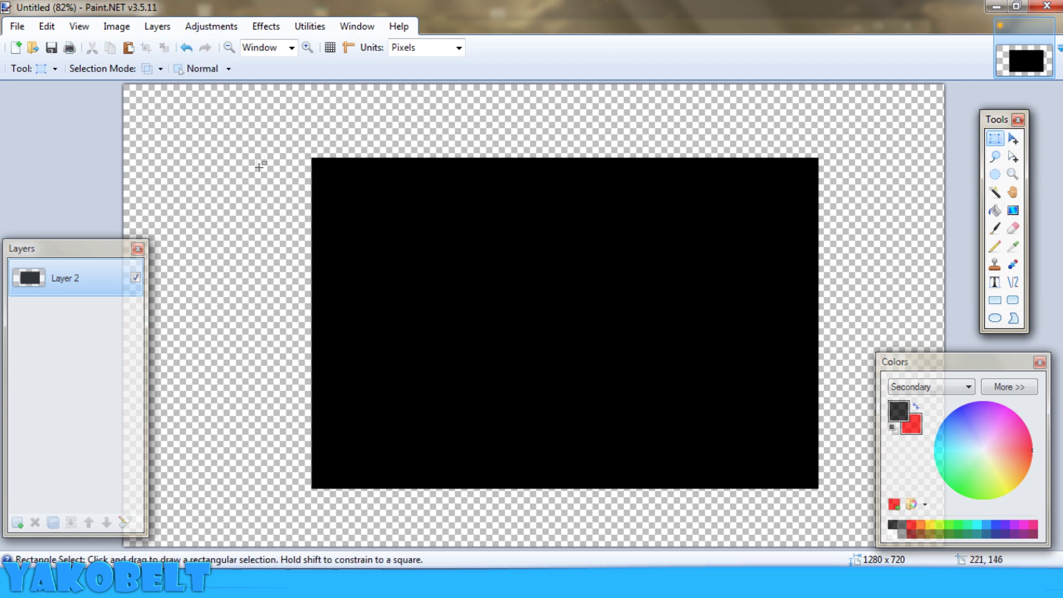
left_click(161, 69)
left_click(171, 88)
left_click_drag(319, 171, 600, 452)
Intersect the selection with a rectangle overlapping its upper-right corner in Intersect mode, and undo the intersection
left_click(161, 69)
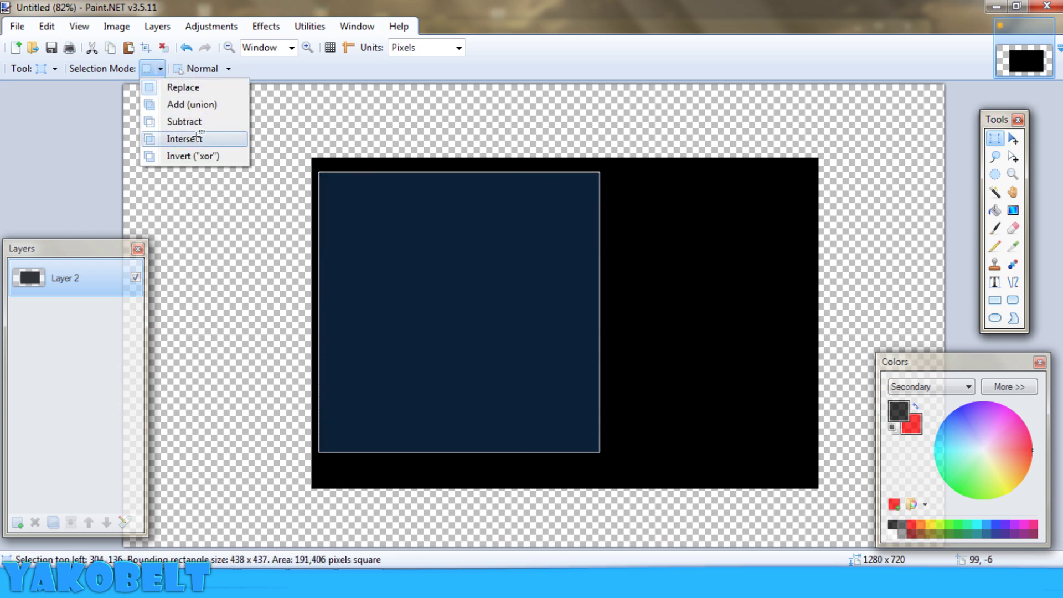
left_click(183, 135)
left_click_drag(645, 132, 461, 312)
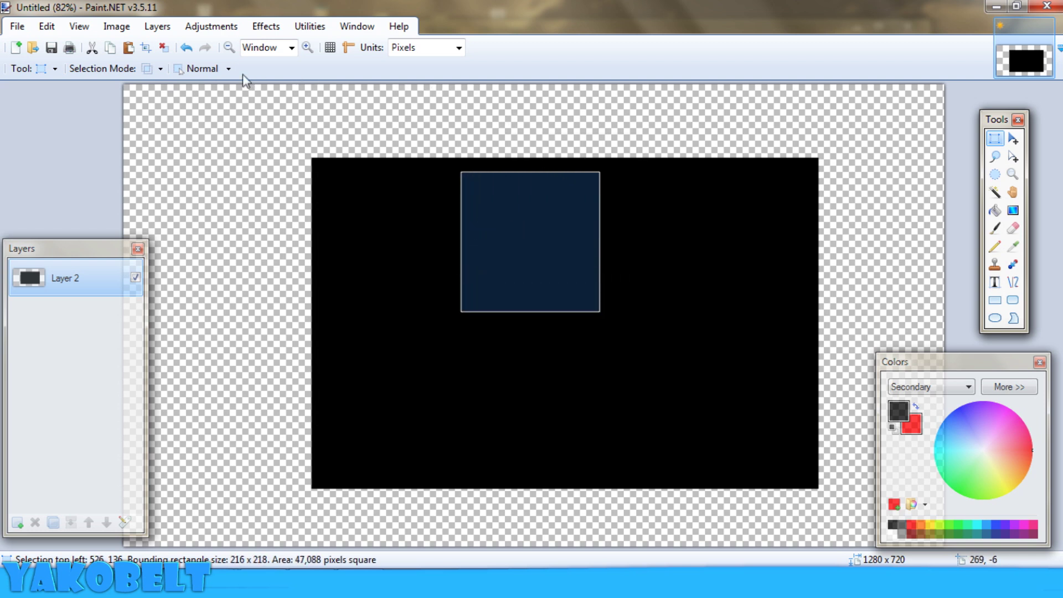
left_click(189, 48)
Make a rectangular selection of about 460 by 351 pixels in the middle of the black rectangle in Replace mode
left_click(157, 68)
left_click(171, 83)
left_click_drag(392, 194, 663, 404)
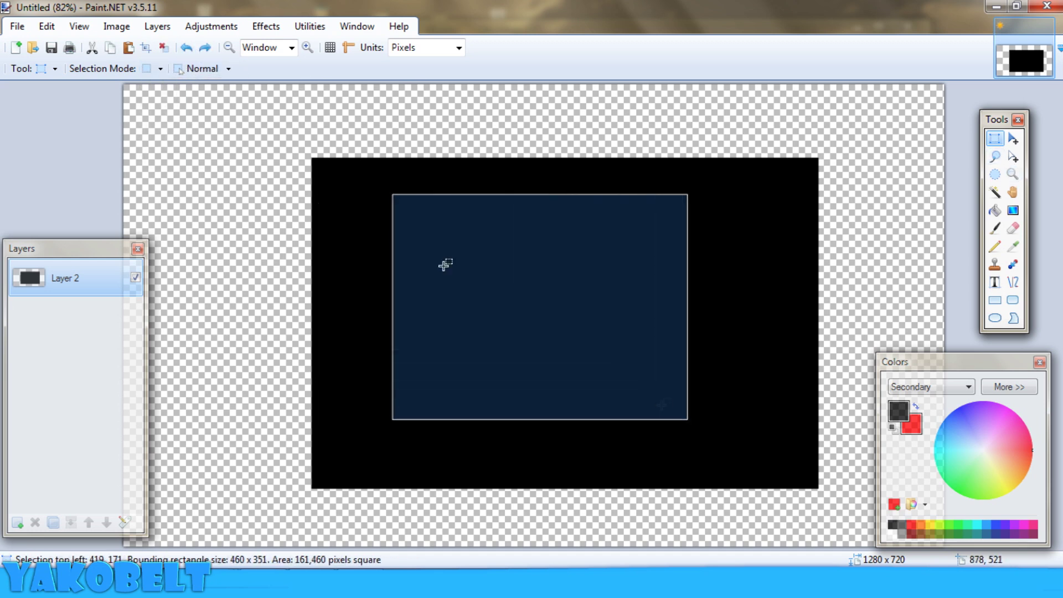
Cut five separate rectangular holes into the rectangular selection using Invert ("xor") mode
left_click(160, 68)
left_click(165, 155)
left_click_drag(486, 283, 542, 277)
left_click_drag(580, 236, 645, 285)
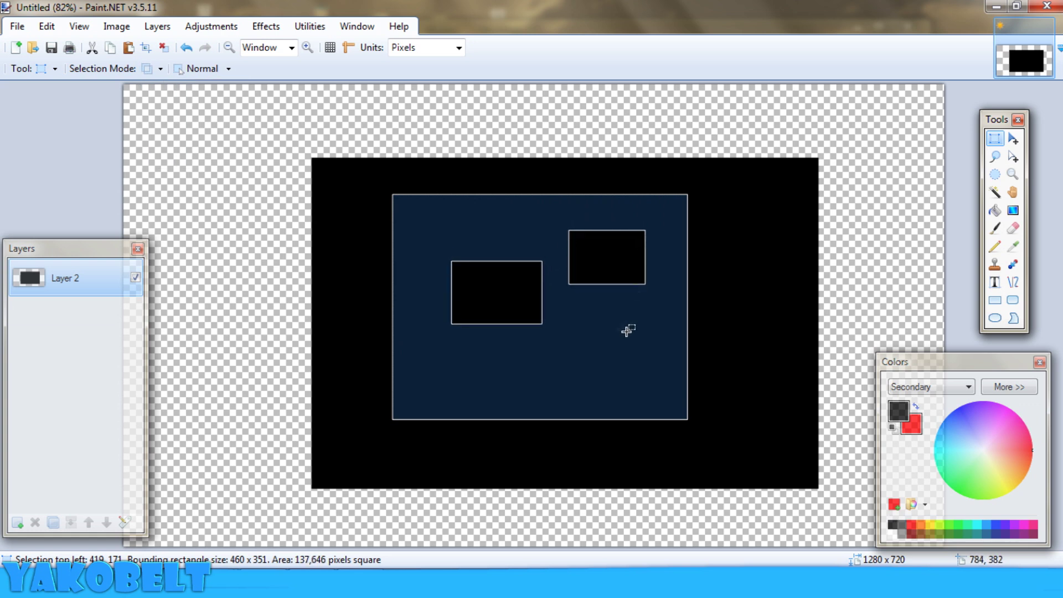
left_click_drag(620, 320, 685, 375)
left_click_drag(552, 372, 554, 374)
left_click_drag(463, 344, 492, 366)
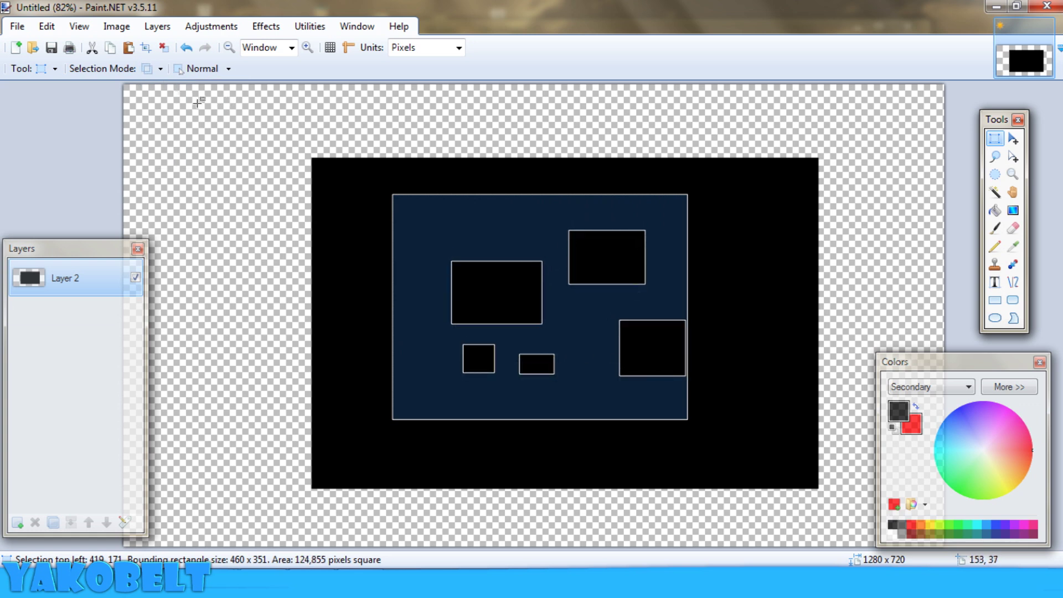
Subtract three small rectangles from the selection's interior and two larger ones from its upper-right area in Subtract mode
left_click(160, 68)
left_click(178, 123)
left_click_drag(455, 200, 494, 225)
left_click_drag(518, 207, 550, 250)
left_click_drag(567, 303, 591, 330)
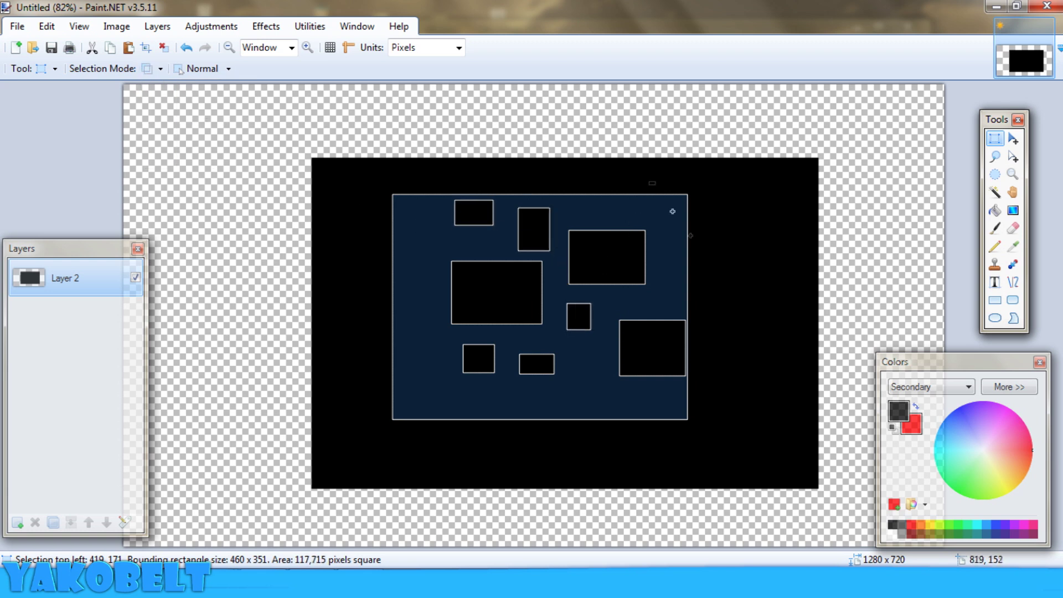
left_click_drag(649, 183, 717, 265)
left_click_drag(553, 126, 608, 331)
Reselect a small rectangle inside the largest left-hand hole of the selection using Invert ("xor") mode
left_click(161, 69)
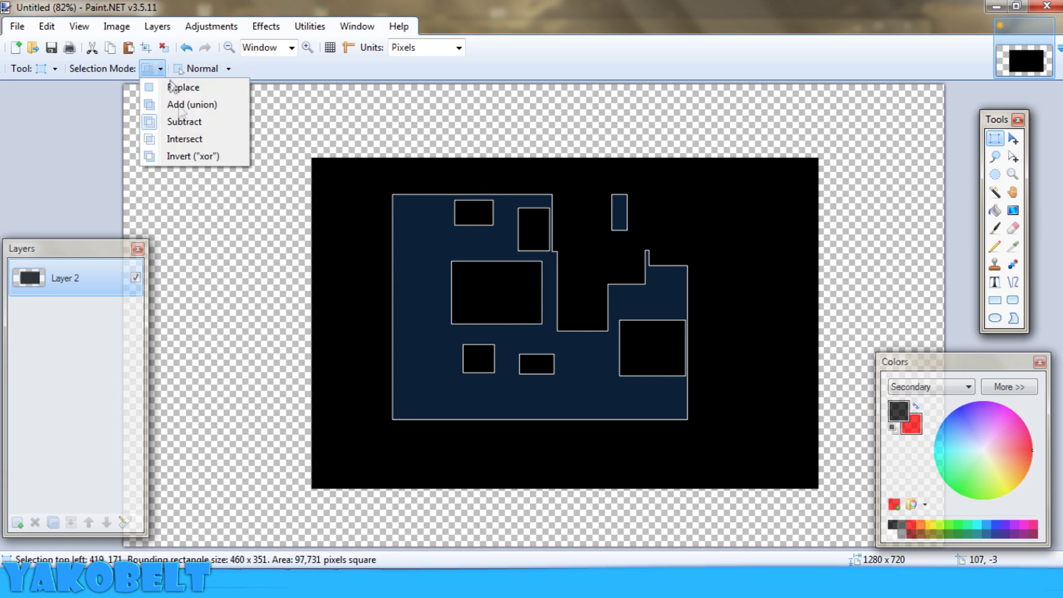
left_click(191, 156)
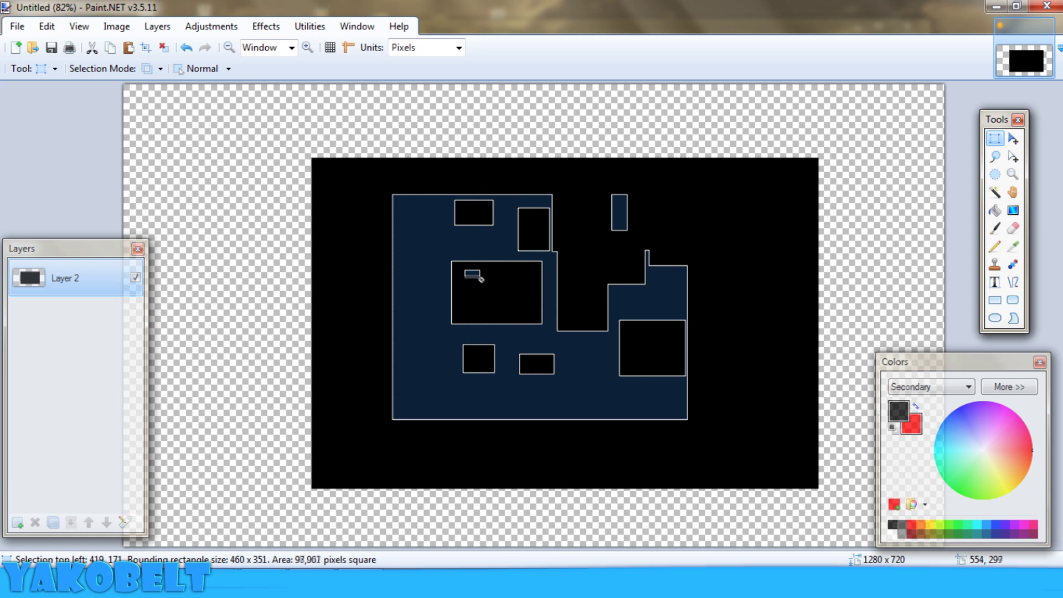
left_click_drag(480, 279, 545, 281)
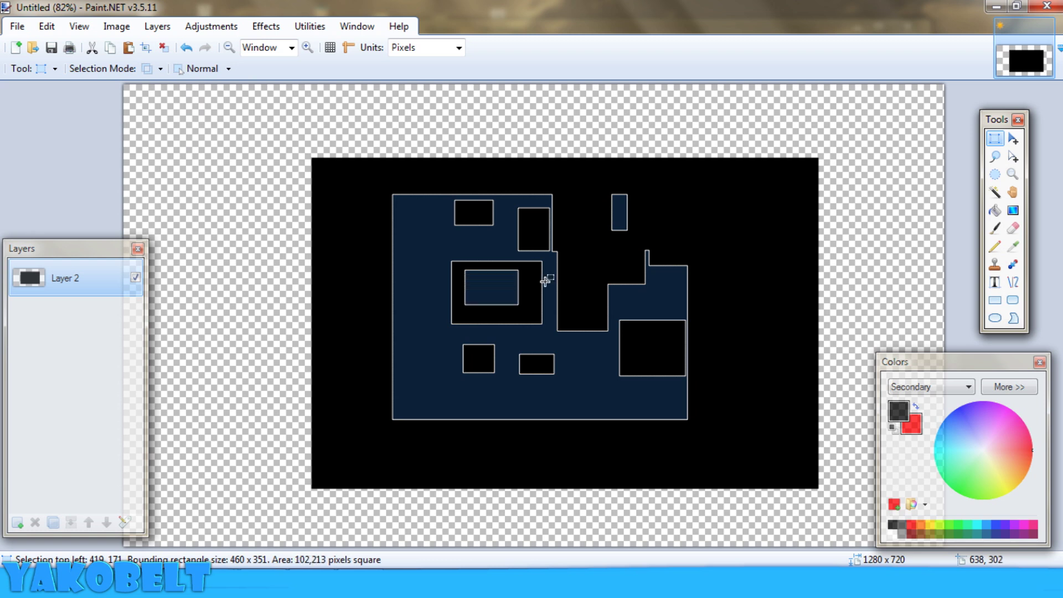
Switch to Lasso Select and erase all the content of Layer 2
left_click(995, 156)
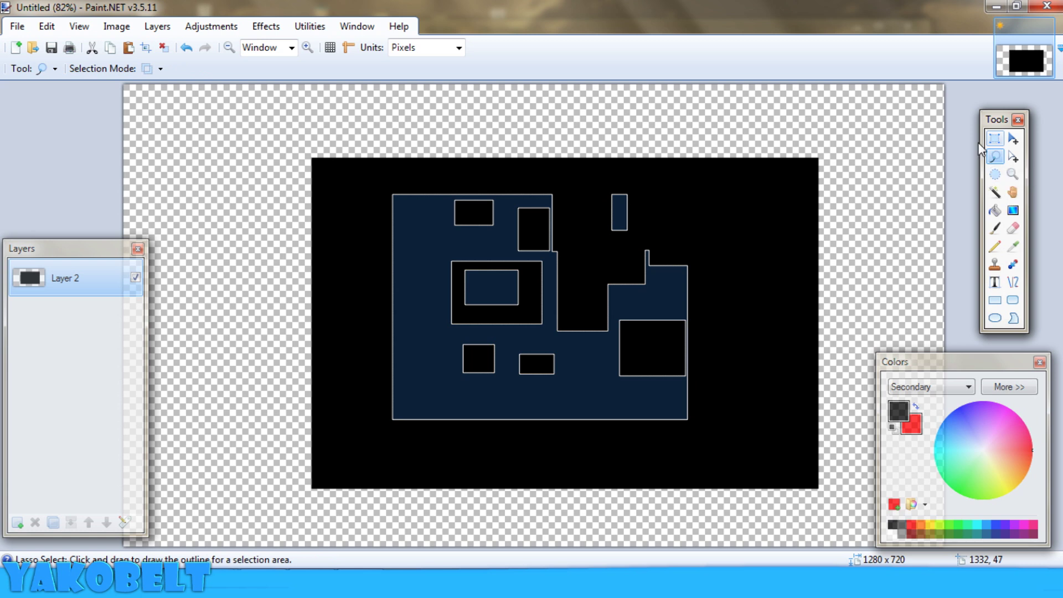
key("Delete")
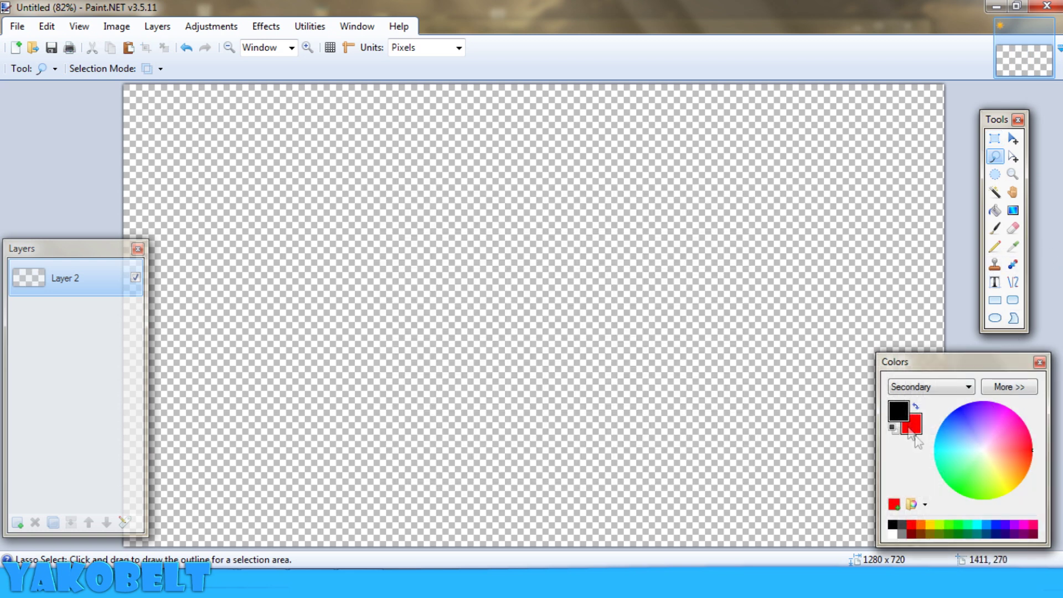
Set the secondary colour to white and configure the Paintbrush with a width of 77 and the Dashed Downward Diagonal fill
right_click(896, 533)
left_click(995, 229)
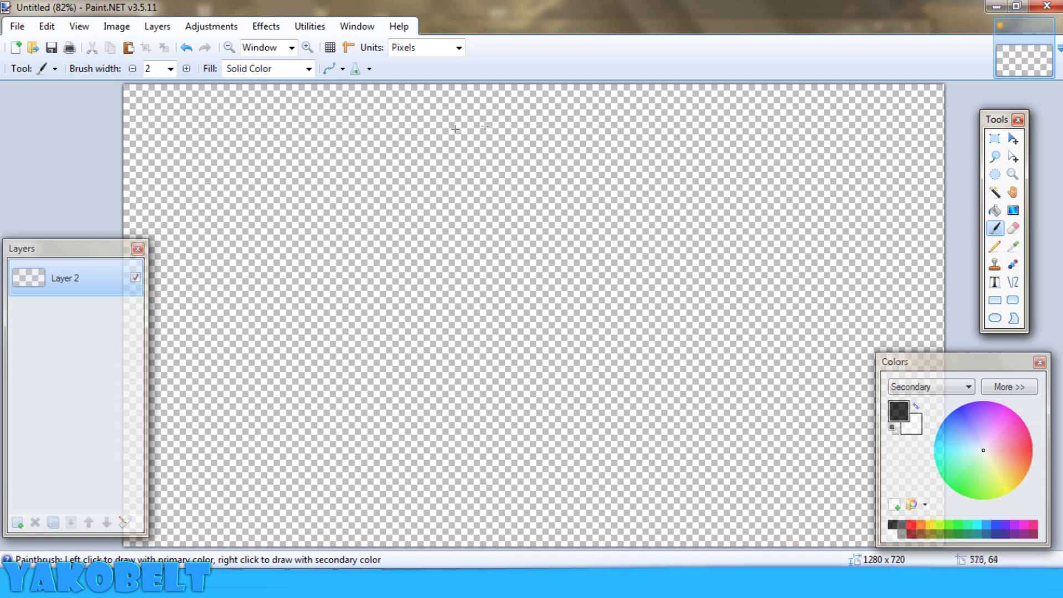
left_click(309, 70)
scroll(345, 125, "down", 5)
scroll(345, 128, "down", 9)
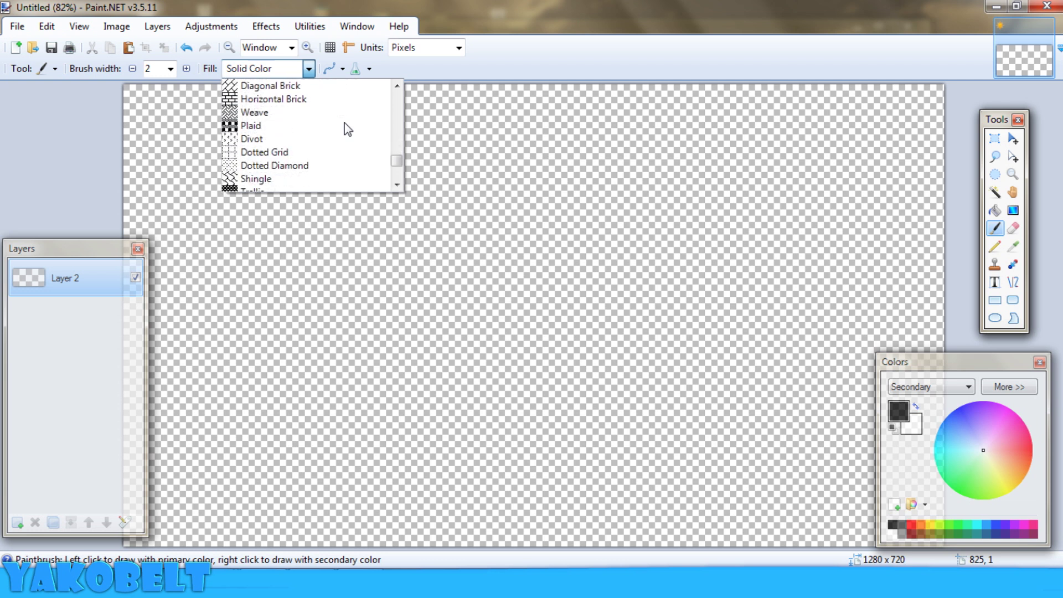
scroll(340, 144, "up", 10)
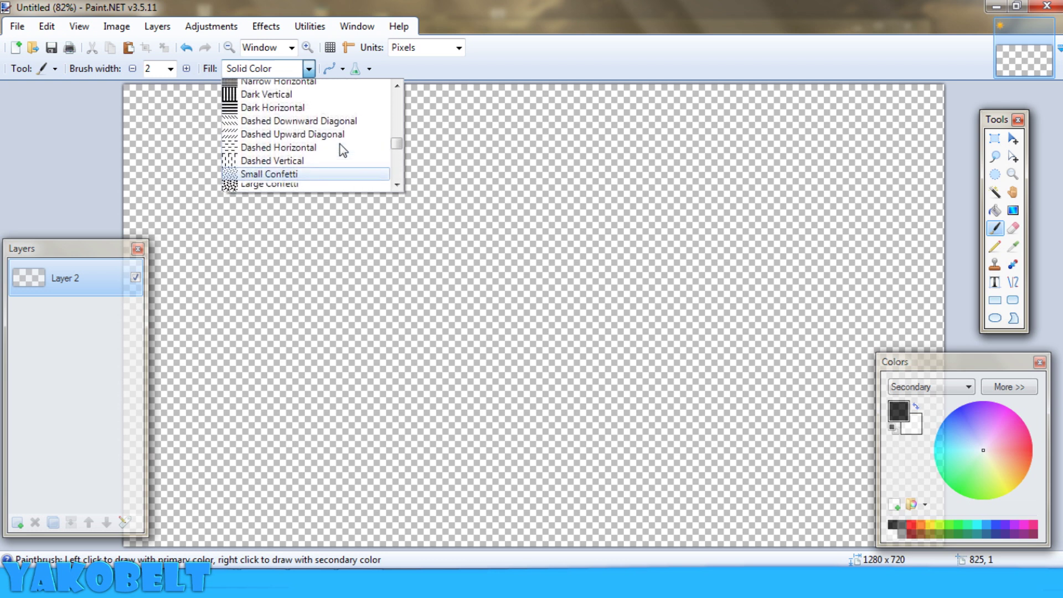
scroll(334, 124, "down", 4)
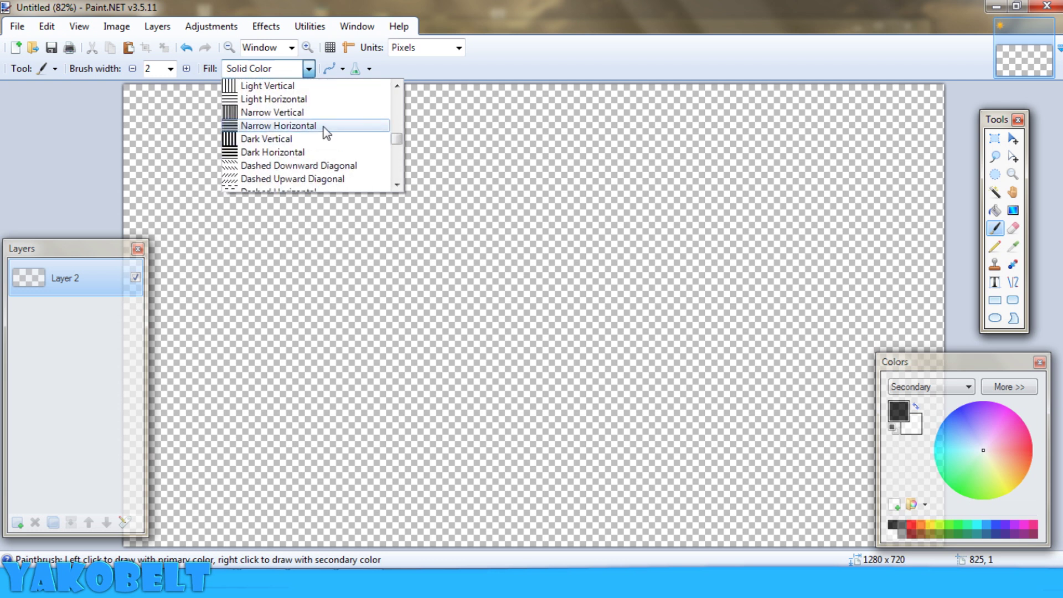
scroll(327, 127, "down", 1)
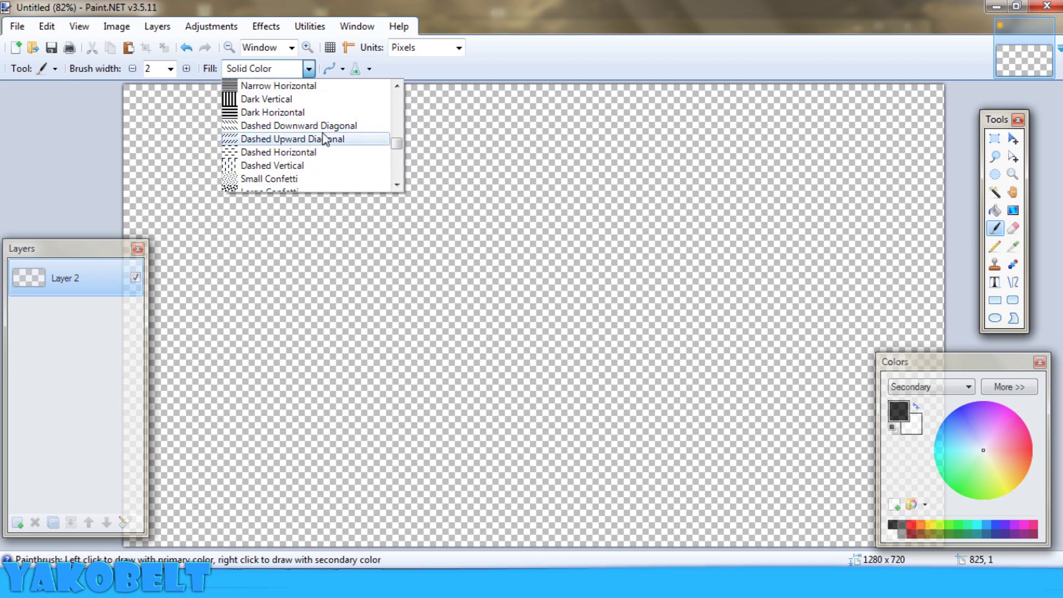
left_click(322, 126)
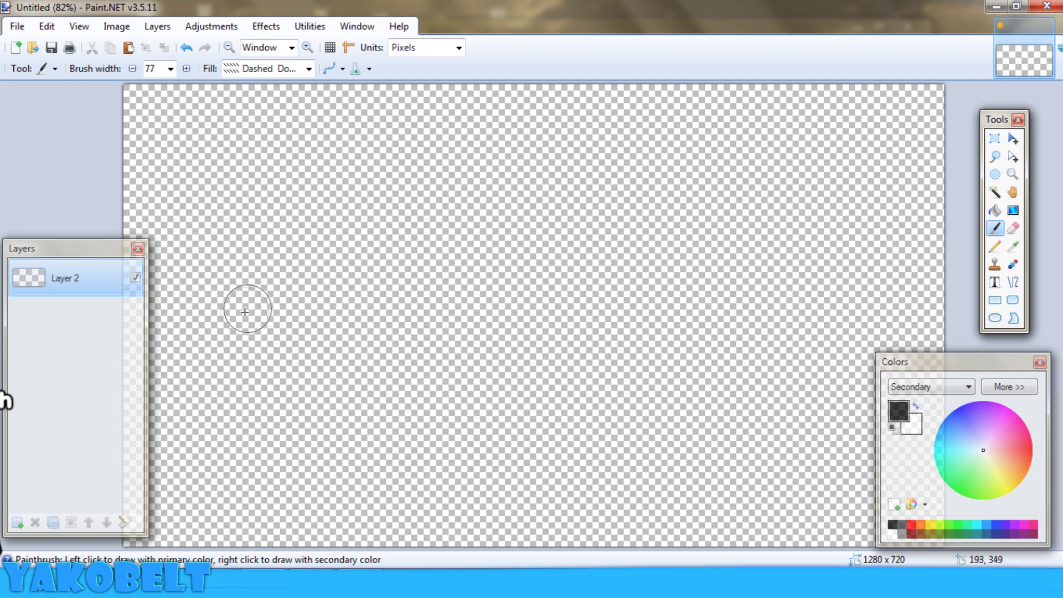
key("bracketright")
Paint a patterned brush stroke across the canvas, and undo it
mouse_move(219, 330)
left_mouse_down()
mouse_move(271, 234)
mouse_move(358, 186)
mouse_move(464, 368)
mouse_move(601, 429)
mouse_move(727, 238)
mouse_move(584, 156)
mouse_move(816, 229)
mouse_move(922, 208)
mouse_move(937, 234)
left_mouse_up()
left_click(188, 49)
left_click(187, 48)
left_click(187, 48)
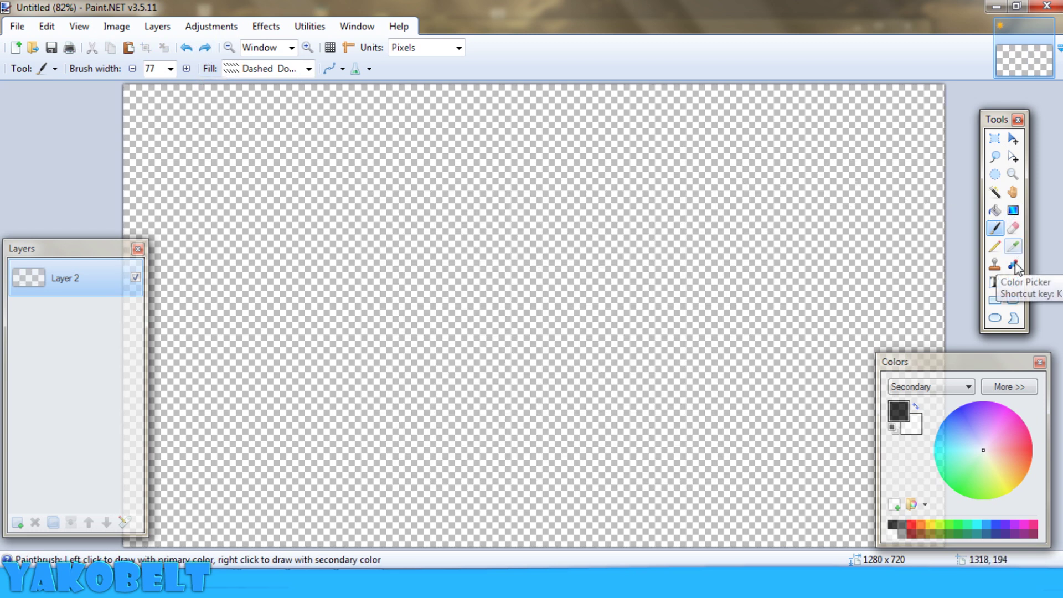
Draw two large Dashed Downward Diagonal rectangles one after the other, the first about 642 by 486 pixels, undoing each
left_click(995, 300)
mouse_move(329, 169)
left_mouse_down()
mouse_move(560, 372)
mouse_move(740, 480)
left_mouse_up()
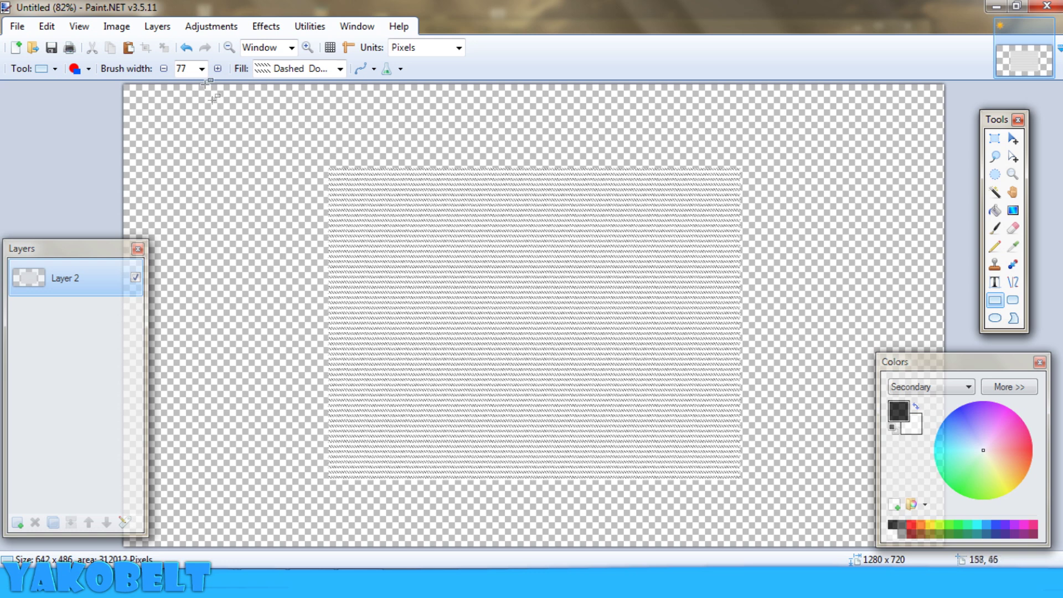
left_click(186, 48)
left_click_drag(292, 151, 698, 487)
left_click(189, 49)
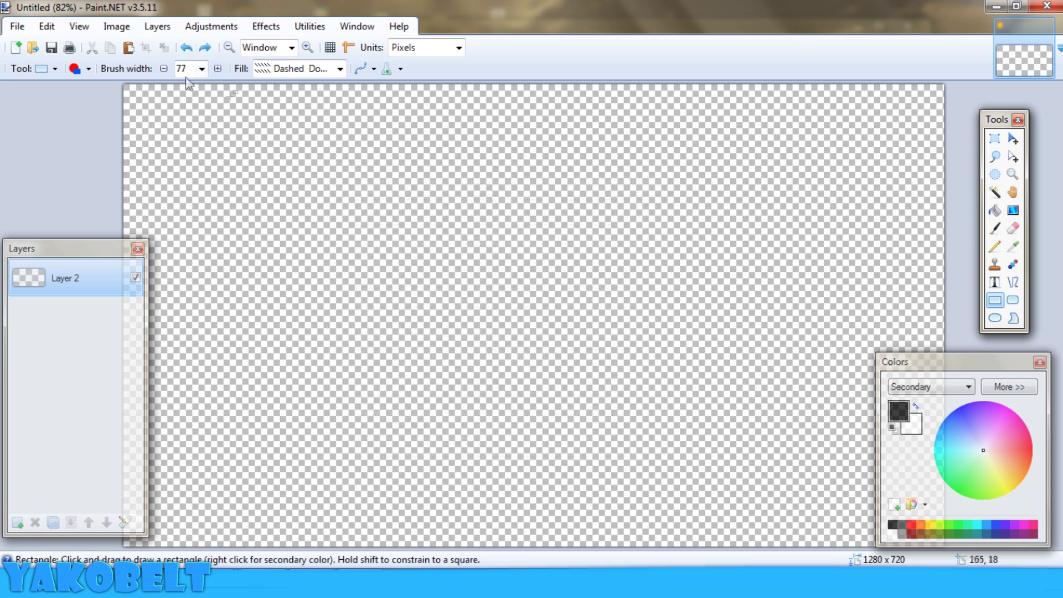
Draw a rectangle of about 449 by 471 pixels with the Percent 80 fill, and undo it
left_click(292, 70)
scroll(379, 159, "up", 6)
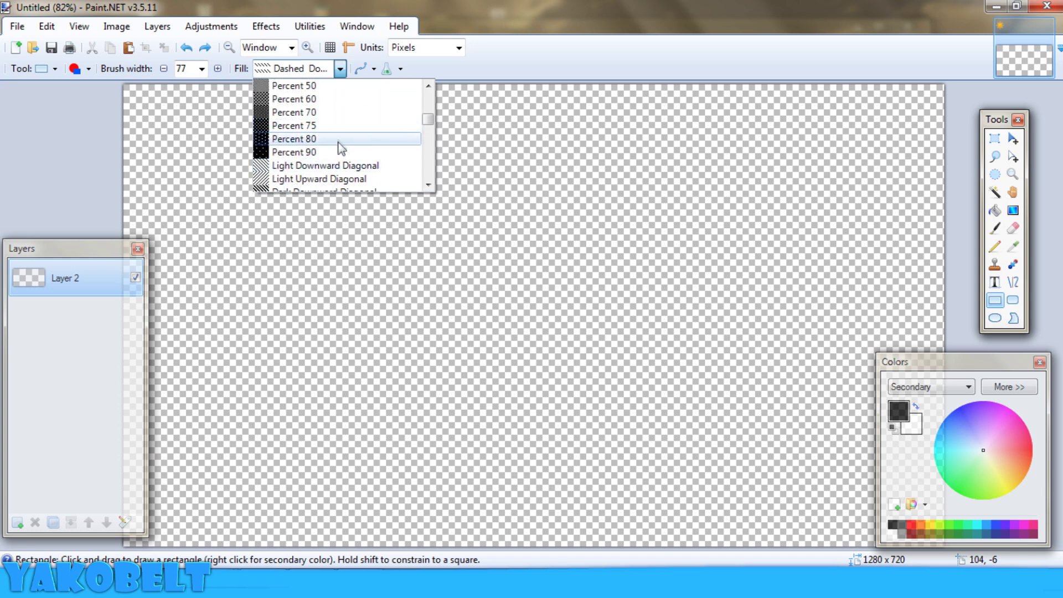
left_click(341, 140)
left_click_drag(314, 147, 601, 450)
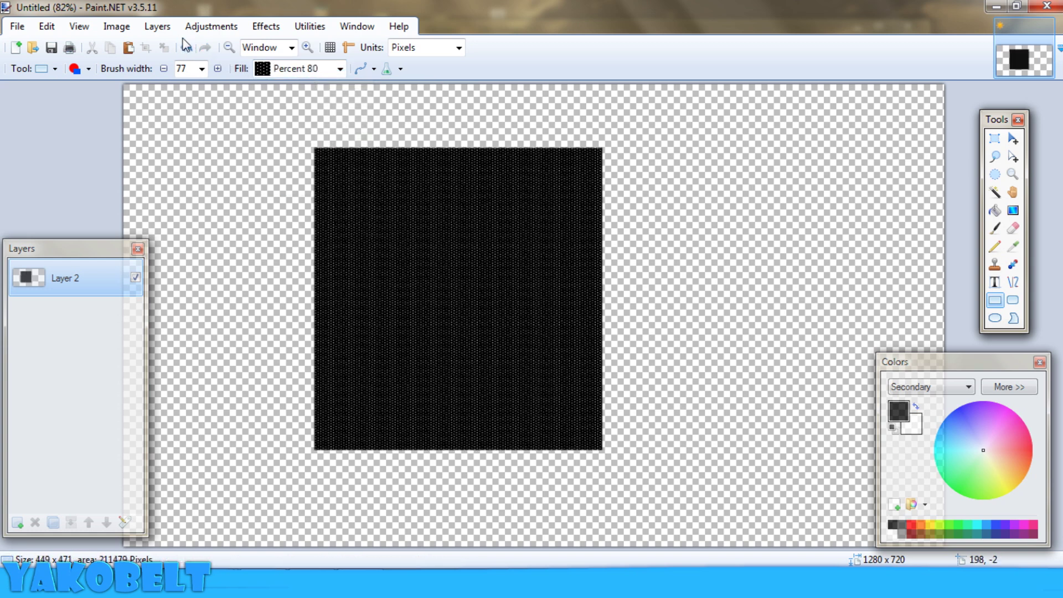
key("ctrl+z")
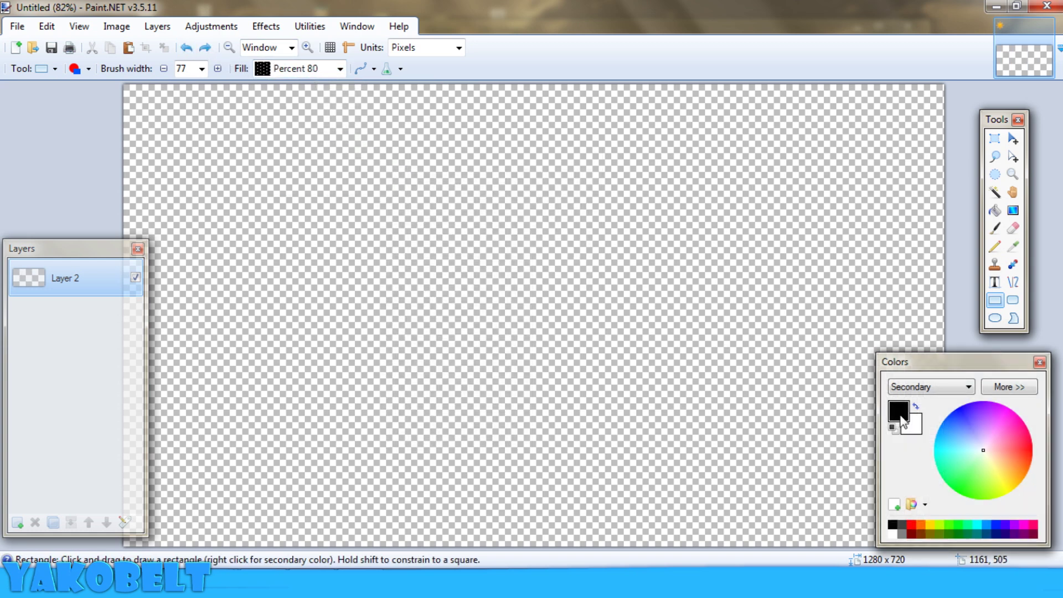
Draw a Percent 80 rectangle of about 445 by 416 pixels in blue with an orange-red secondary colour, and undo it
left_click_drag(1012, 450, 1025, 458)
left_click_drag(386, 183, 671, 448)
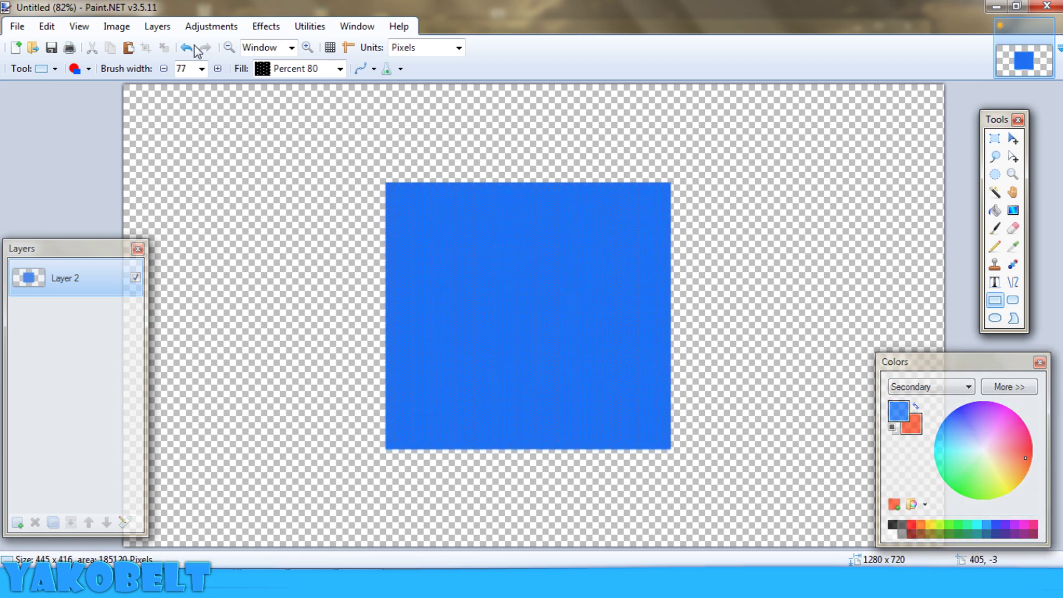
left_click(194, 48)
Draw a large rectangle with the Dark Horizontal fill in the blue and orange-red colours, and undo it
left_click(340, 68)
left_click(304, 103)
left_click_drag(330, 147, 639, 463)
left_click(188, 48)
Draw another large rectangle using a different pattern from further down the fill list
left_click(294, 69)
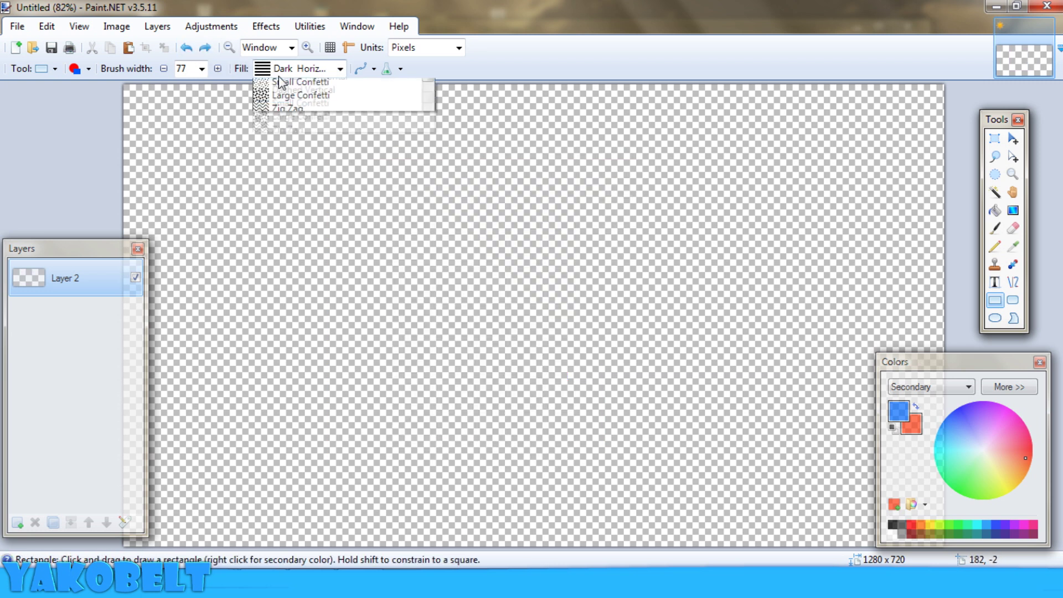
scroll(329, 166, "down", 5)
left_click(331, 151)
left_click_drag(327, 149, 621, 452)
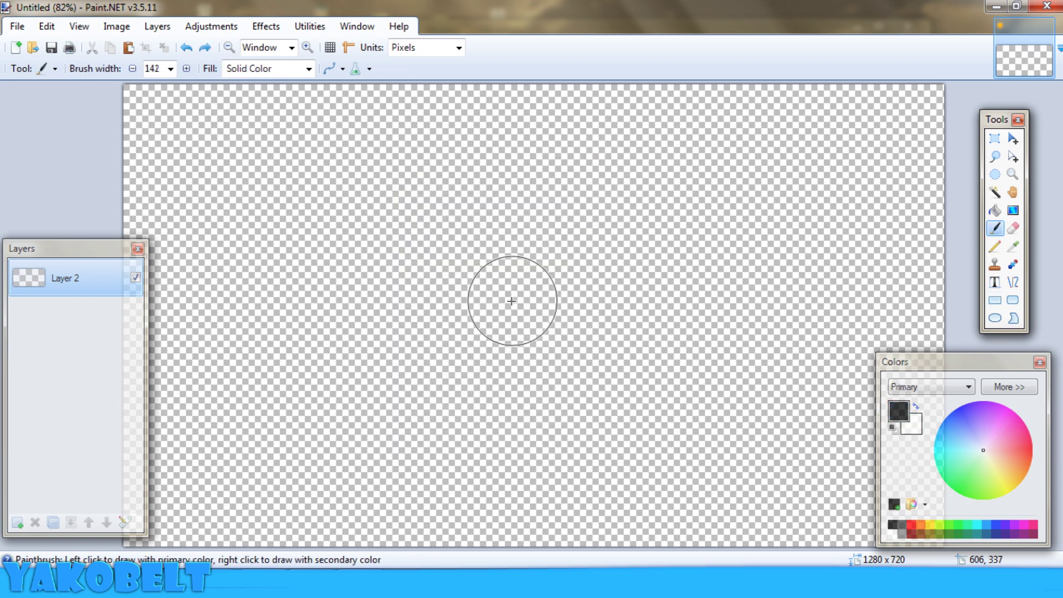
Reduce the paintbrush width to about 111
key("bracketleft")
key("bracketleft")
key("bracketleft")
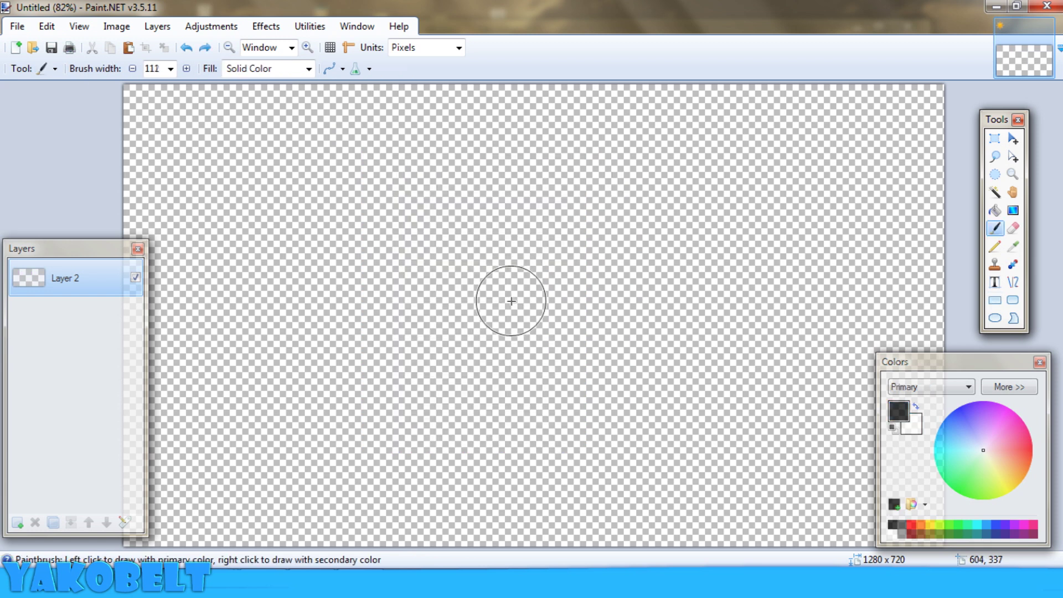
Increase the paintbrush width to 268
key("bracketright")
key("bracketright")
key("bracketright")
key("bracketright")
key("bracketright")
key("bracketright")
key("bracketright")
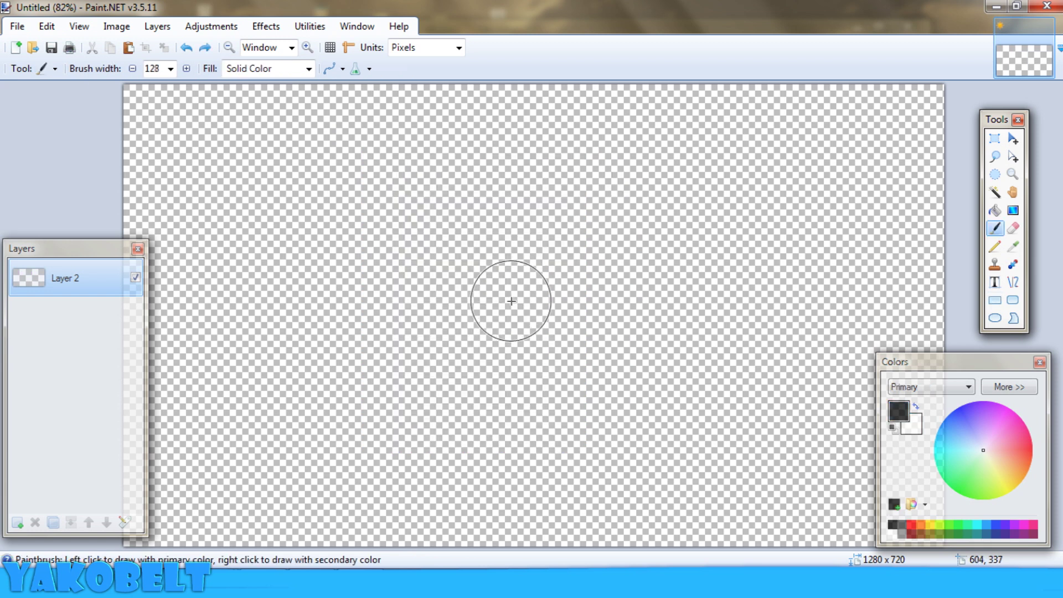
key("bracketright")
key("bracketright")
key("bracketright")
key("bracketright")
key("bracketright")
key("bracketright")
key("bracketright")
key("bracketright")
key("bracketright")
key("bracketright")
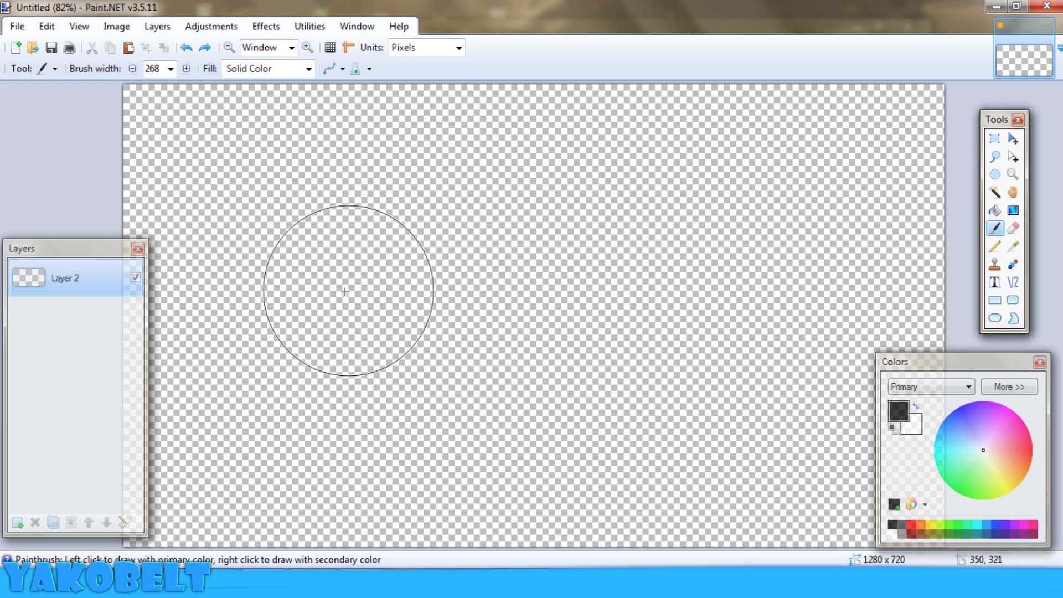
Paint two thick black strokes side by side across the canvas with the 268-wide brush, and undo both
left_click_drag(291, 280, 434, 299)
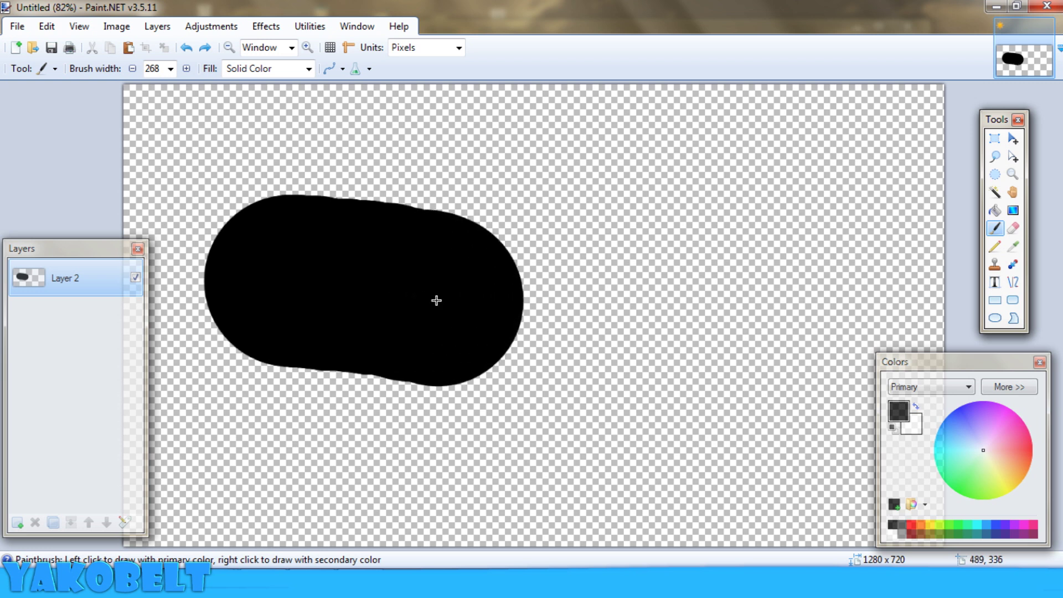
mouse_move(649, 280)
left_mouse_down()
mouse_move(691, 238)
mouse_move(787, 251)
mouse_move(775, 358)
left_mouse_up()
left_click(185, 49)
left_click(186, 49)
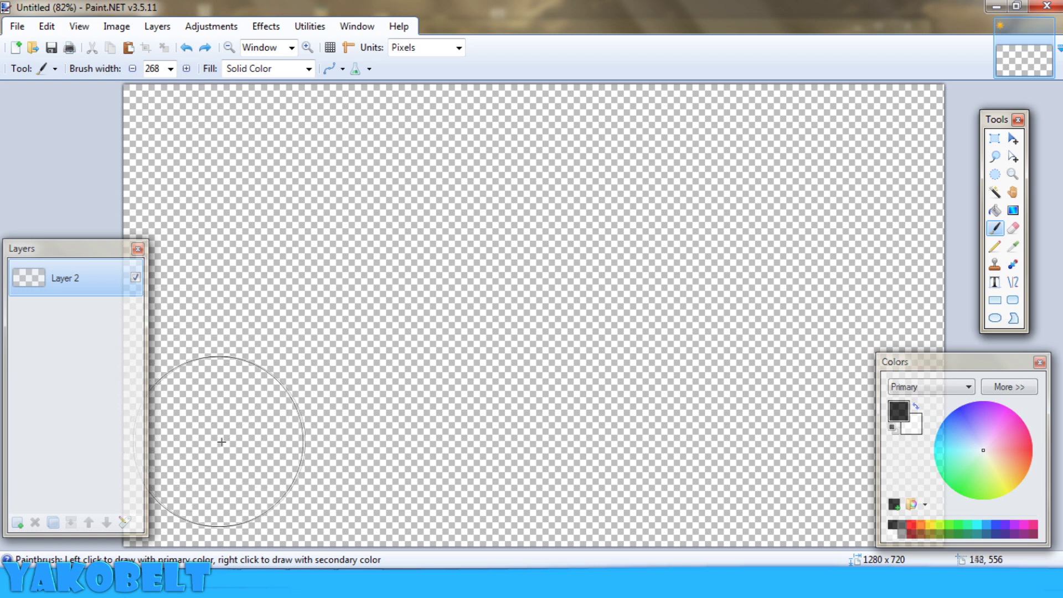
Paint overlapping dabs alternating black primary and white secondary, curving from the canvas's lower-left corner up past its centre
left_click_drag(222, 442, 228, 434)
right_click(246, 417)
left_click(261, 403)
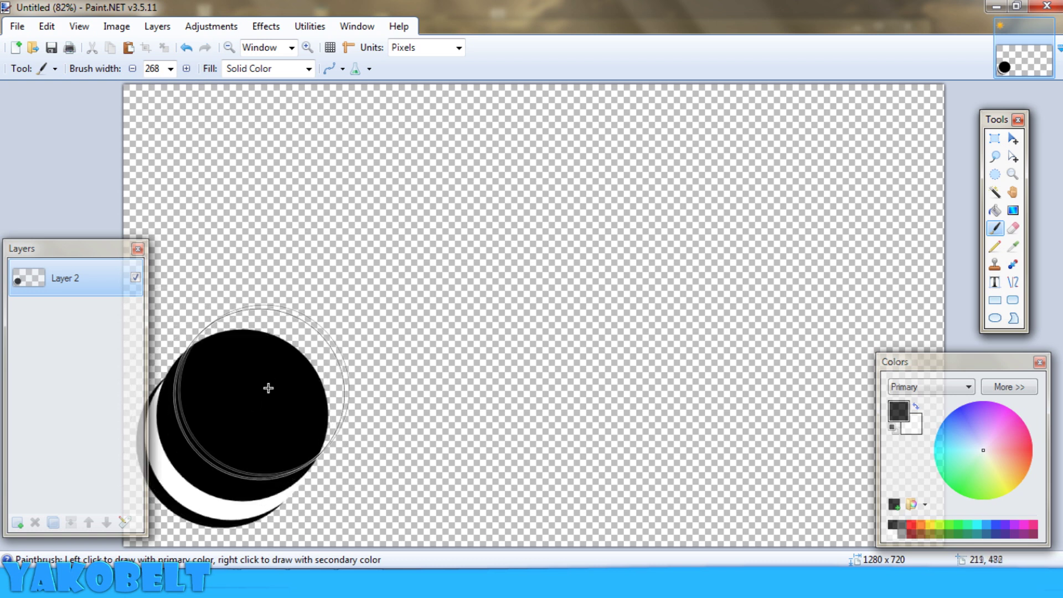
right_click(275, 387)
left_click(289, 370)
right_click(304, 355)
left_click(320, 338)
right_click(335, 327)
left_click(362, 310)
right_click(379, 301)
left_click(443, 285)
right_click(478, 281)
left_click(510, 280)
right_click(577, 278)
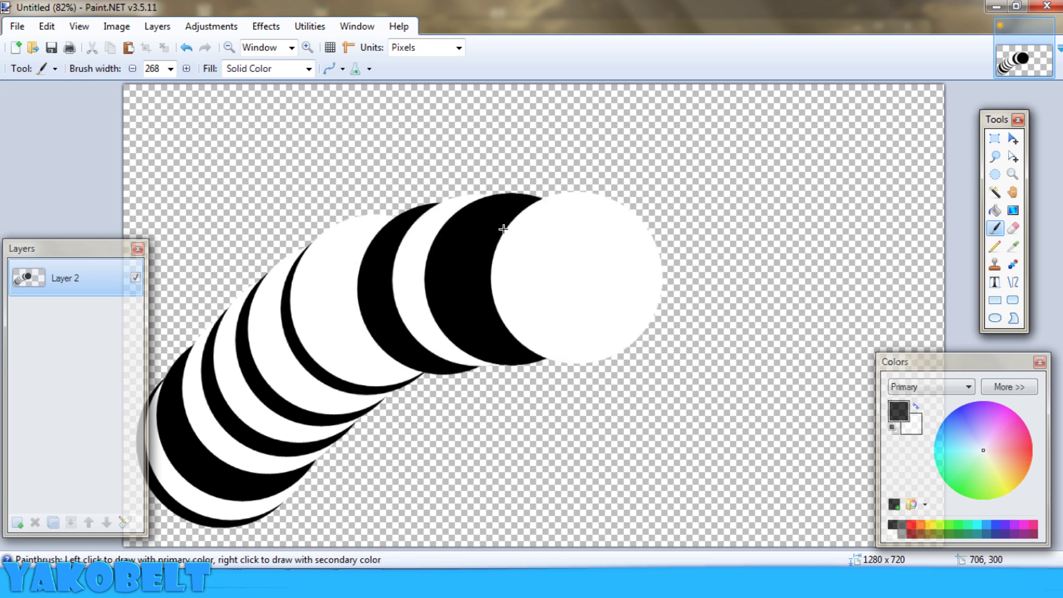
Undo all the alternating black and white dabs until the canvas is empty
left_click(187, 48)
left_click(187, 48)
left_click(187, 48)
left_click(188, 48)
left_click(187, 48)
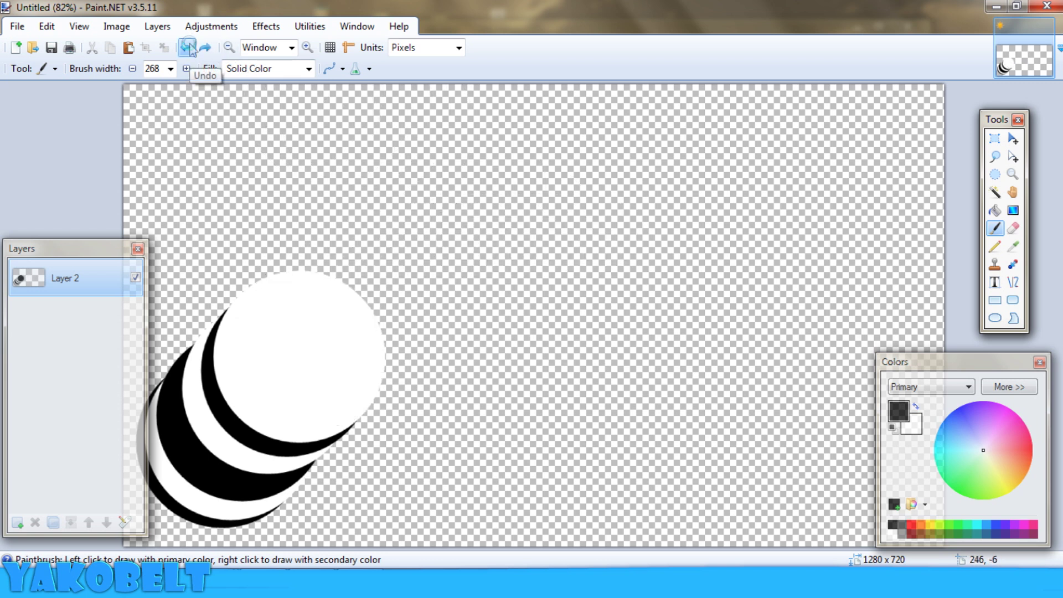
left_click(187, 48)
left_click(188, 48)
left_click(187, 49)
left_click(187, 48)
Set the paintbrush width to 500
left_click(171, 69)
scroll(167, 249, "down", 5)
left_click(161, 403)
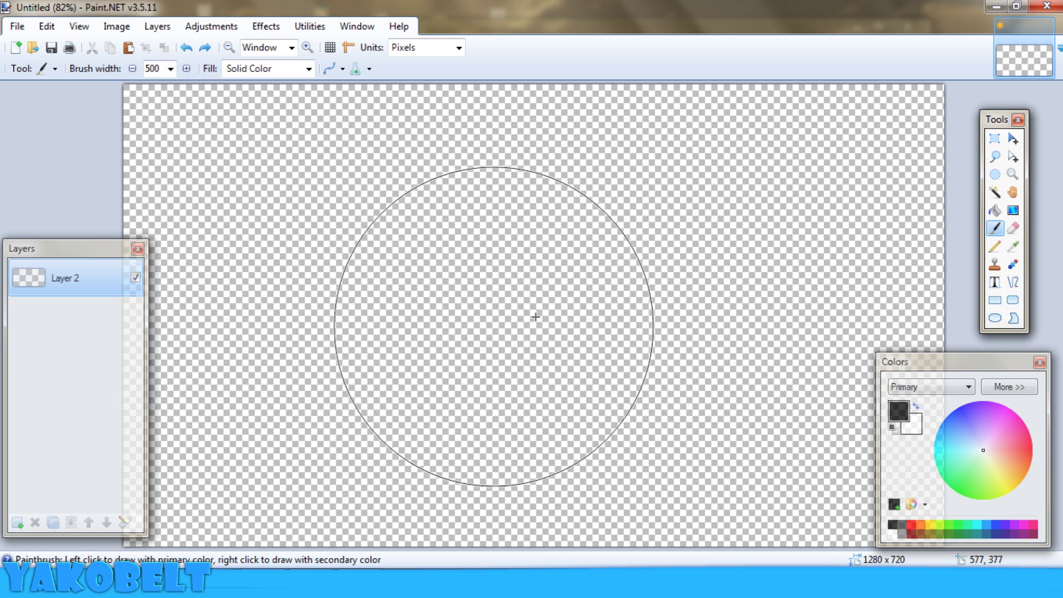
Paint concentric dabs alternating black primary and white secondary at the canvas centre, gradually reducing the brush width to 159 between dabs
key("bracketleft")
key("bracketleft")
key("bracketleft")
key("bracketleft")
key("bracketleft")
key("bracketleft")
key("bracketleft")
key("bracketleft")
key("bracketleft")
key("bracketleft")
key("bracketleft")
key("bracketleft")
key("bracketleft")
key("bracketleft")
key("bracketleft")
key("bracketleft")
key("bracketleft")
key("bracketleft")
key("bracketleft")
key("bracketleft")
left_click(529, 307)
key("bracketleft")
key("bracketleft")
key("bracketleft")
key("bracketleft")
key("bracketleft")
key("bracketleft")
key("bracketleft")
key("bracketleft")
key("bracketleft")
key("bracketleft")
key("bracketleft")
key("bracketleft")
key("bracketleft")
key("bracketleft")
key("bracketleft")
key("bracketleft")
key("bracketleft")
key("bracketleft")
key("bracketleft")
key("bracketleft")
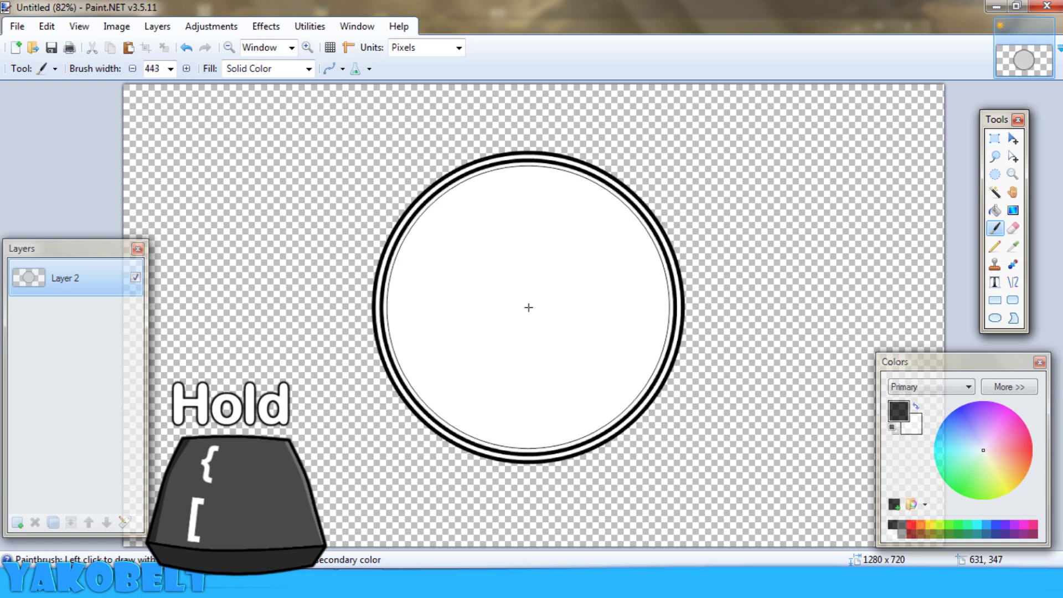
key("bracketleft")
key("bracketleft")
key("bracketleft")
key("bracketleft")
key("bracketleft")
key("bracketleft")
key("bracketleft")
key("bracketleft")
key("bracketleft")
key("bracketleft")
key("bracketleft")
key("bracketleft")
key("bracketleft")
key("bracketleft")
key("bracketleft")
key("bracketleft")
key("bracketleft")
key("bracketleft")
key("bracketleft")
key("bracketleft")
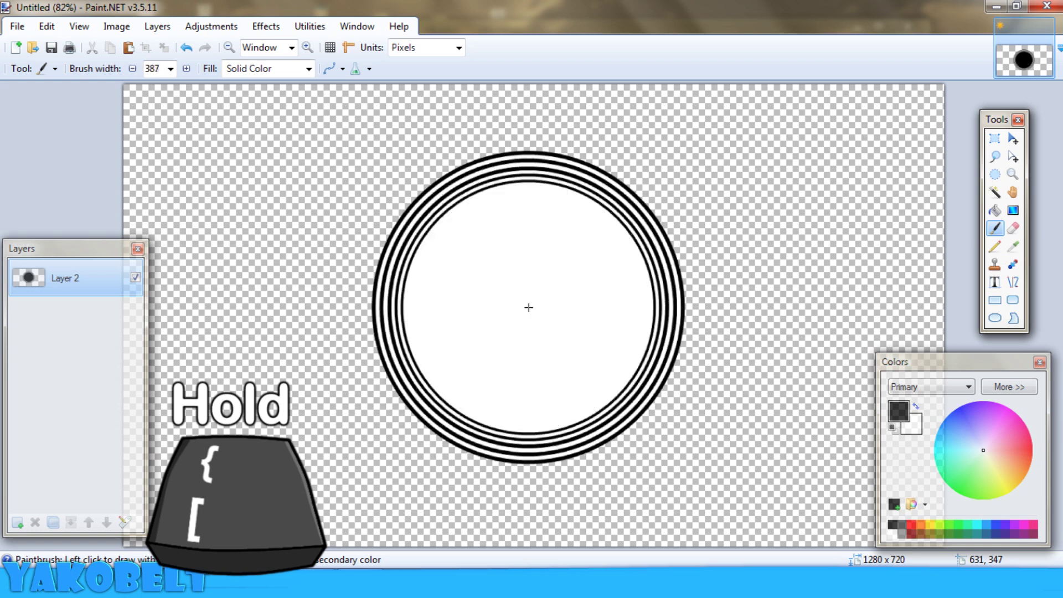
key("bracketleft")
key("bracketleft")
key("bracketleft")
key("bracketleft")
key("bracketleft")
key("bracketleft")
key("bracketleft")
key("bracketleft")
key("bracketleft")
key("bracketleft")
key("bracketleft")
key("bracketleft")
key("bracketleft")
key("bracketleft")
key("bracketleft")
key("bracketleft")
key("bracketleft")
key("bracketleft")
key("bracketleft")
key("bracketleft")
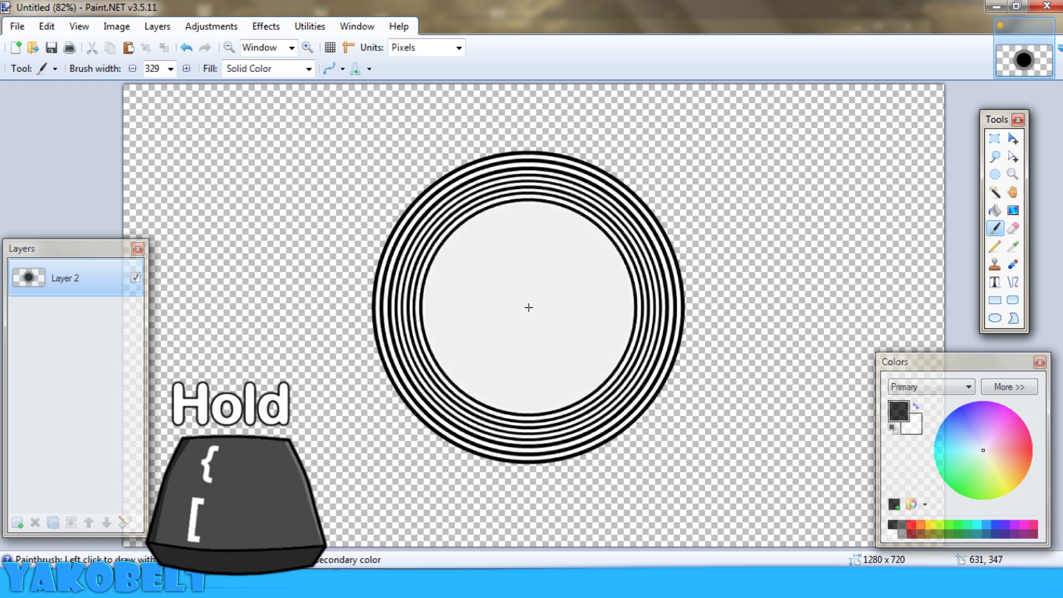
key("bracketleft")
key("bracketleft")
key("bracketleft")
key("bracketleft")
key("bracketleft")
key("bracketleft")
key("bracketleft")
key("bracketleft")
key("bracketleft")
key("bracketleft")
key("bracketleft")
key("bracketleft")
key("bracketleft")
key("bracketleft")
key("bracketleft")
key("bracketleft")
key("bracketleft")
key("bracketleft")
key("bracketleft")
key("bracketleft")
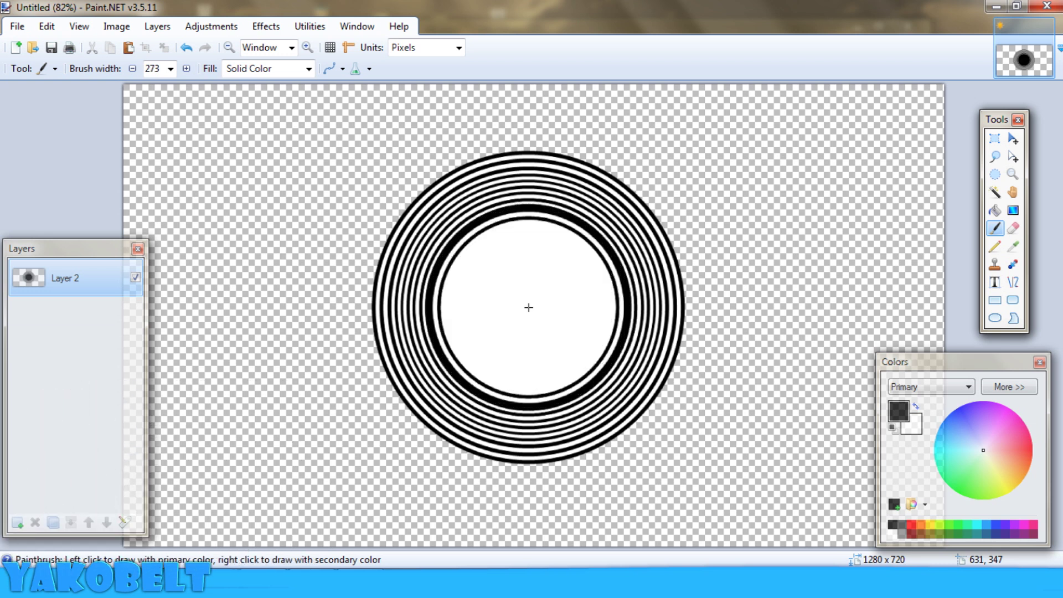
key("bracketleft")
key("bracketleft")
key("bracketleft")
key("bracketleft")
key("bracketleft")
key("bracketleft")
key("bracketleft")
key("bracketleft")
key("bracketleft")
key("bracketleft")
key("bracketleft")
key("bracketleft")
key("bracketleft")
key("bracketleft")
key("bracketleft")
key("bracketleft")
key("bracketleft")
key("bracketleft")
key("bracketleft")
key("bracketleft")
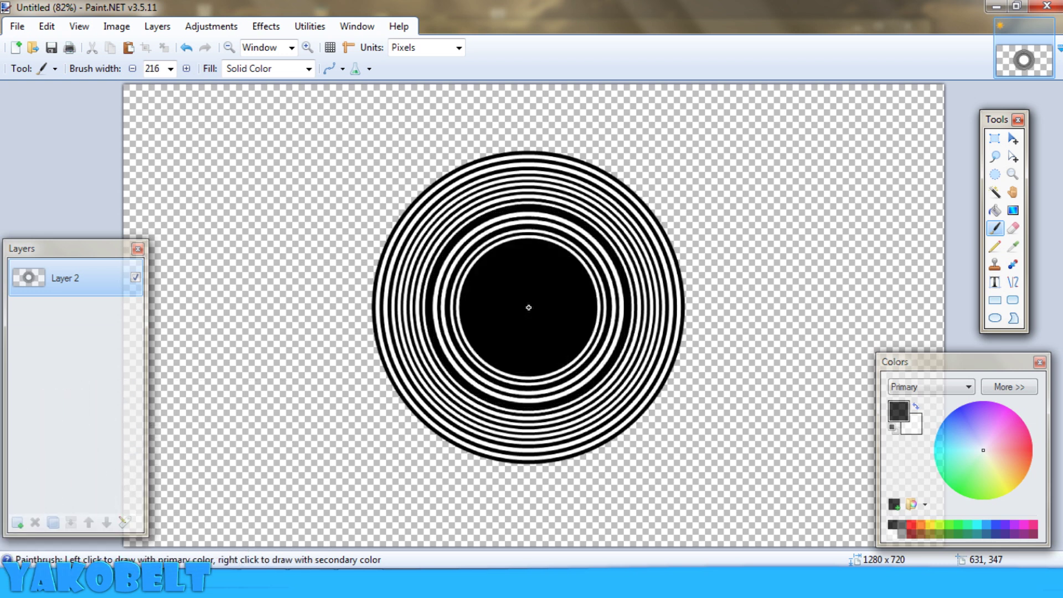
key("bracketleft")
key("bracketleft")
key("bracketleft")
key("bracketleft")
key("bracketleft")
key("bracketleft")
key("bracketleft")
key("bracketleft")
key("bracketleft")
key("bracketleft")
key("bracketleft")
key("bracketleft")
key("bracketleft")
key("bracketleft")
key("bracketleft")
key("bracketleft")
key("bracketleft")
key("bracketleft")
key("bracketleft")
key("bracketleft")
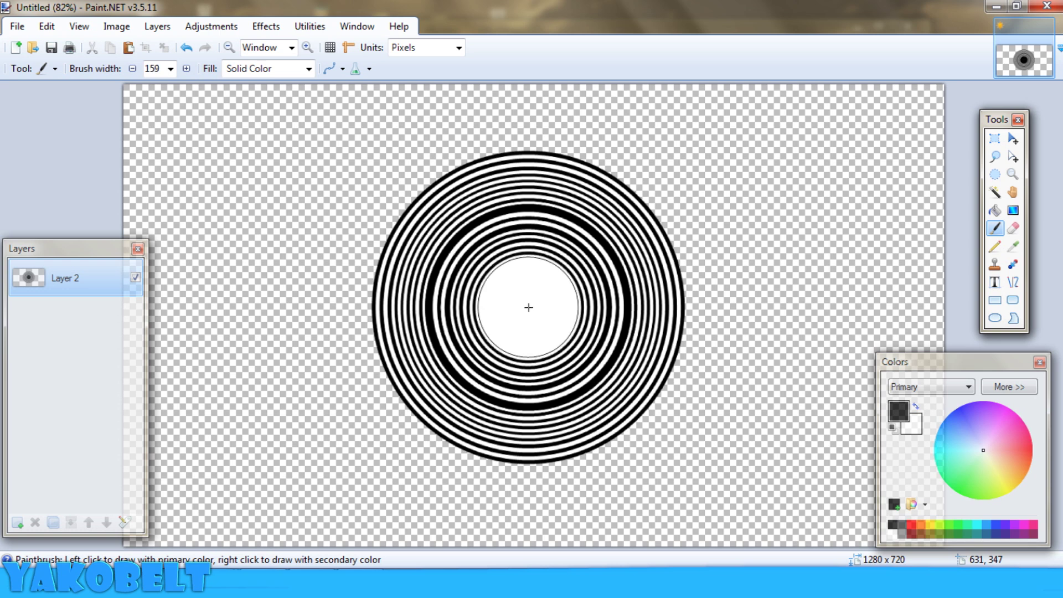
Add smaller concentric dabs alternating black primary and white secondary at the canvas centre, reducing the brush width past 102 between dabs
key("bracketleft")
key("bracketleft")
key("bracketleft")
key("bracketleft")
key("bracketleft")
key("bracketleft")
key("bracketleft")
key("bracketleft")
key("bracketleft")
key("bracketleft")
key("bracketleft")
key("bracketleft")
key("bracketleft")
key("bracketleft")
key("bracketleft")
key("bracketleft")
key("bracketleft")
key("bracketleft")
key("bracketleft")
key("bracketleft")
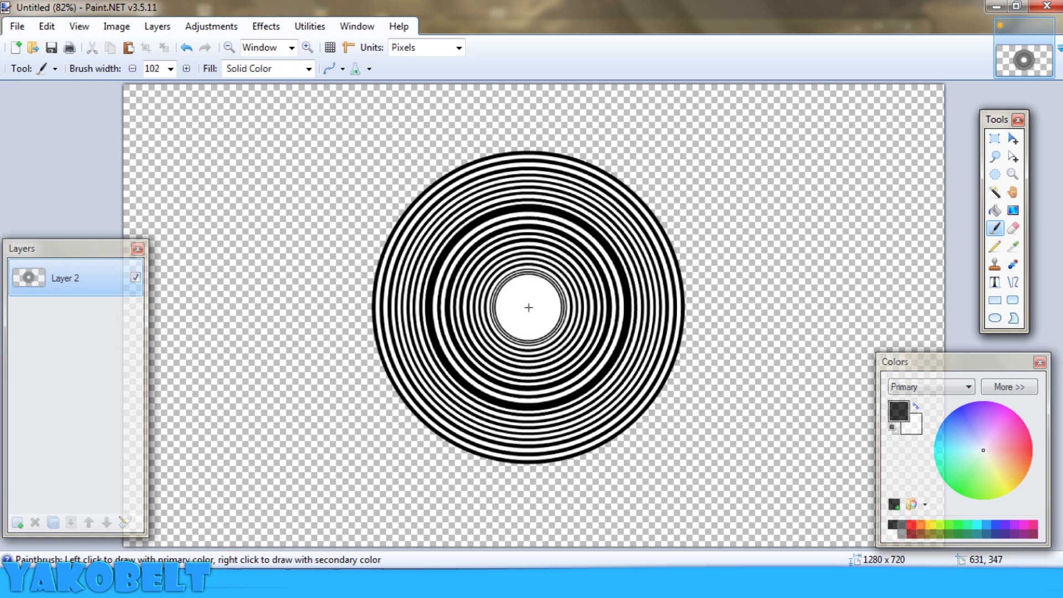
key("bracketleft")
key("bracketleft")
key("bracketleft")
key("bracketleft")
key("bracketleft")
key("bracketleft")
key("bracketleft")
key("bracketleft")
key("bracketleft")
key("bracketleft")
key("bracketleft")
key("bracketleft")
key("bracketleft")
key("bracketleft")
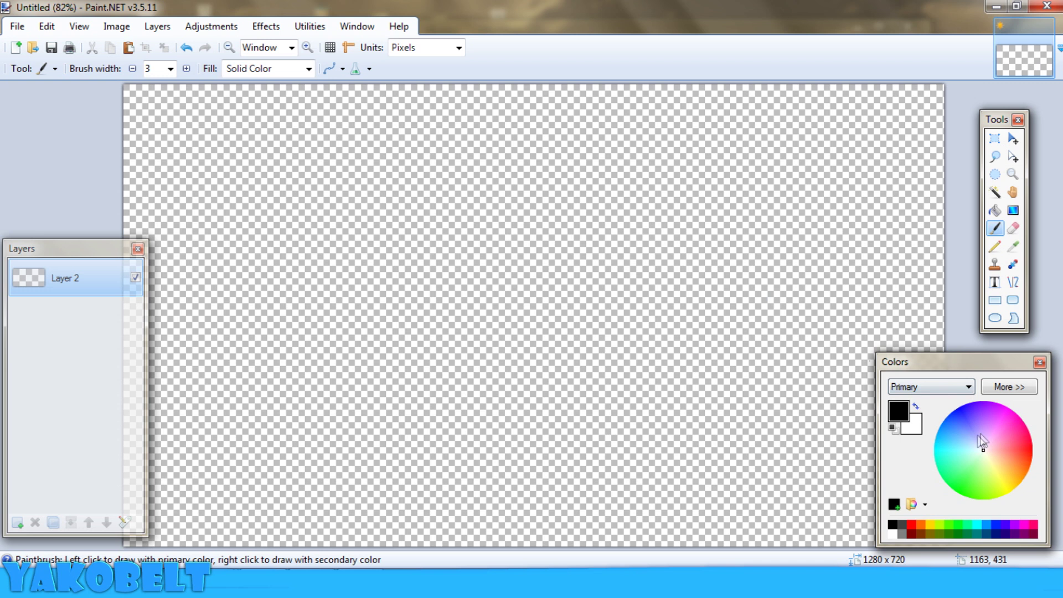
Set the primary colour to orange and the secondary colour to bright green
left_click_drag(984, 450, 956, 419)
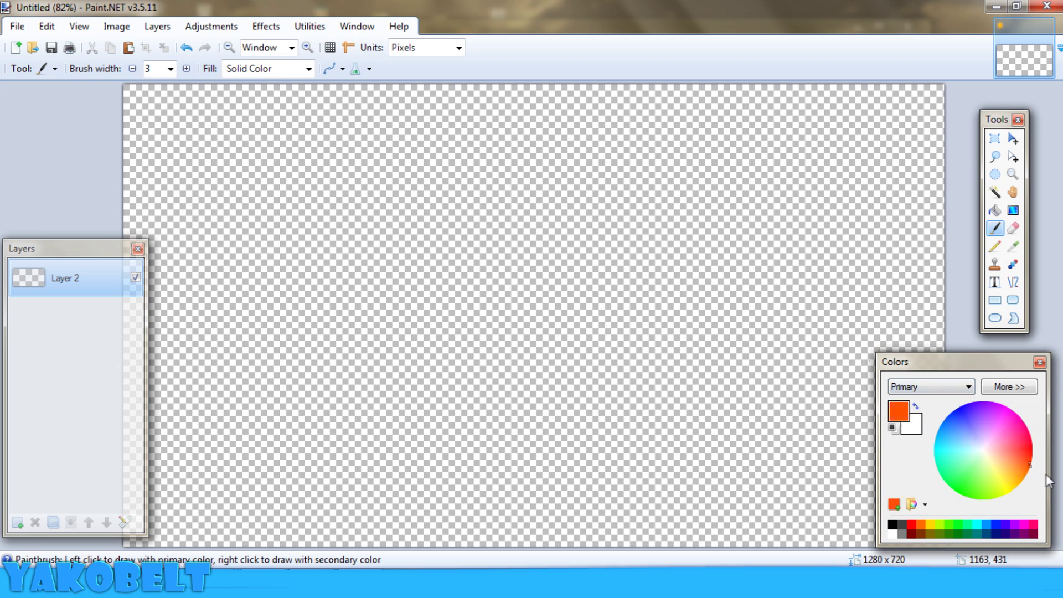
left_click(913, 428)
left_click_drag(991, 454, 975, 499)
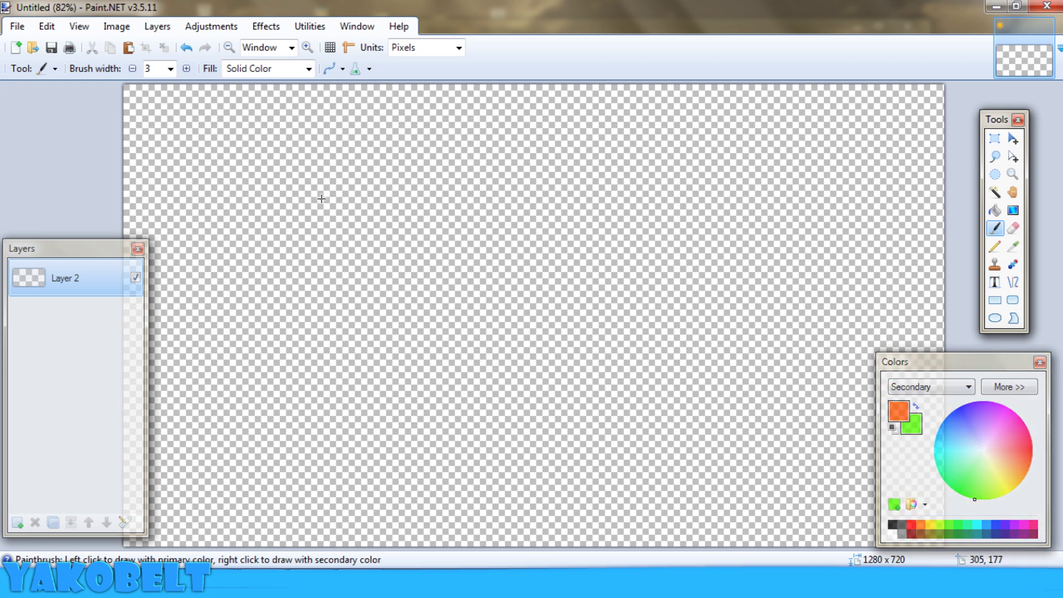
Paint single dabs alternating orange primary and green secondary in a loop around the canvas with a brush width of 85
left_click(171, 68)
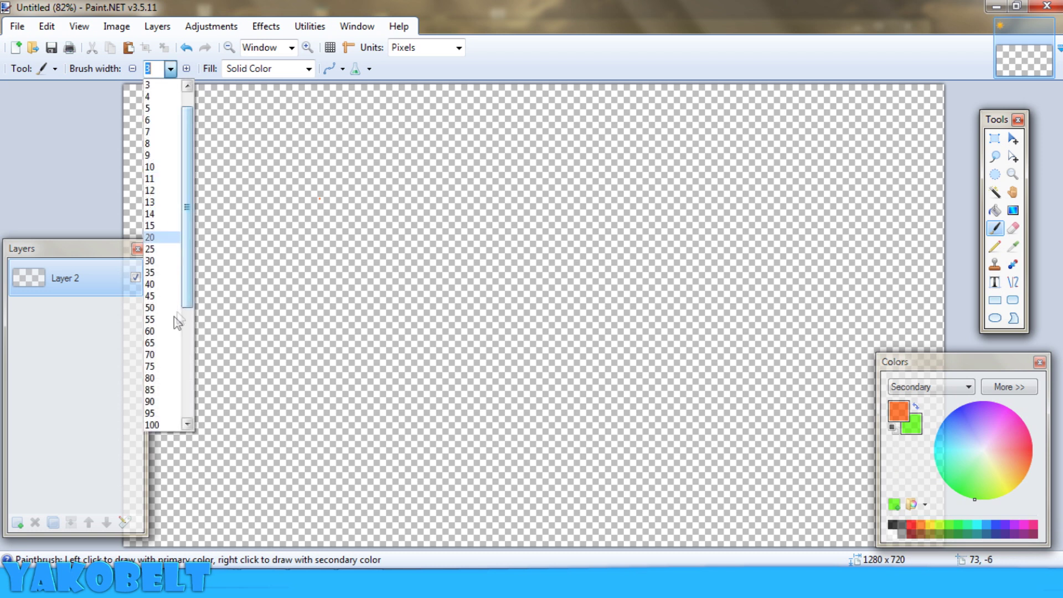
left_click(157, 385)
left_click(256, 353)
right_click(287, 333)
left_click(320, 320)
right_click(341, 319)
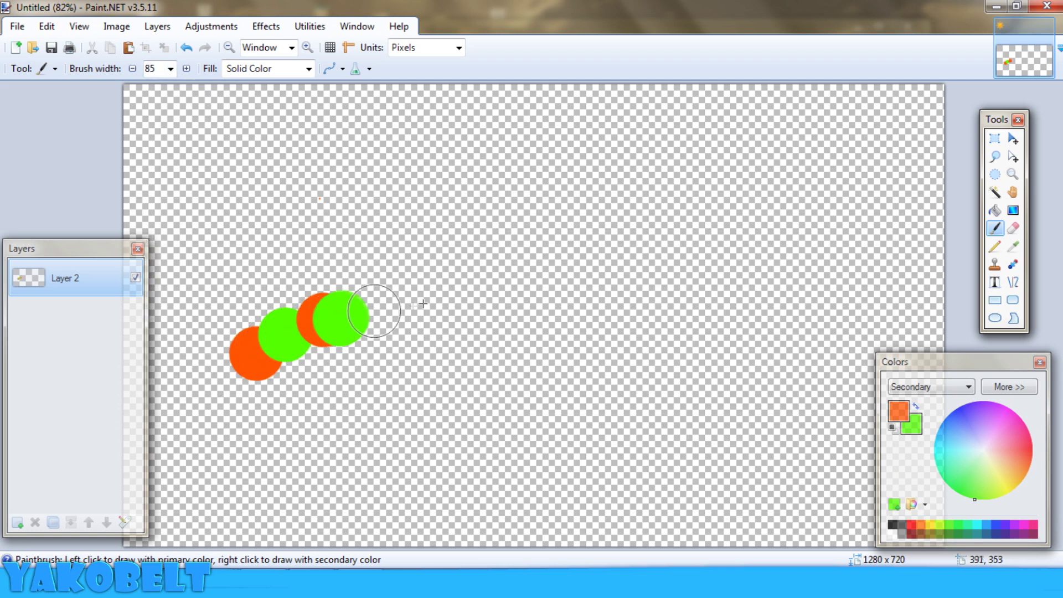
left_click(423, 303)
right_click(490, 292)
left_click(592, 247)
right_click(658, 231)
left_click(721, 289)
right_click(712, 347)
left_click(626, 388)
right_click(512, 412)
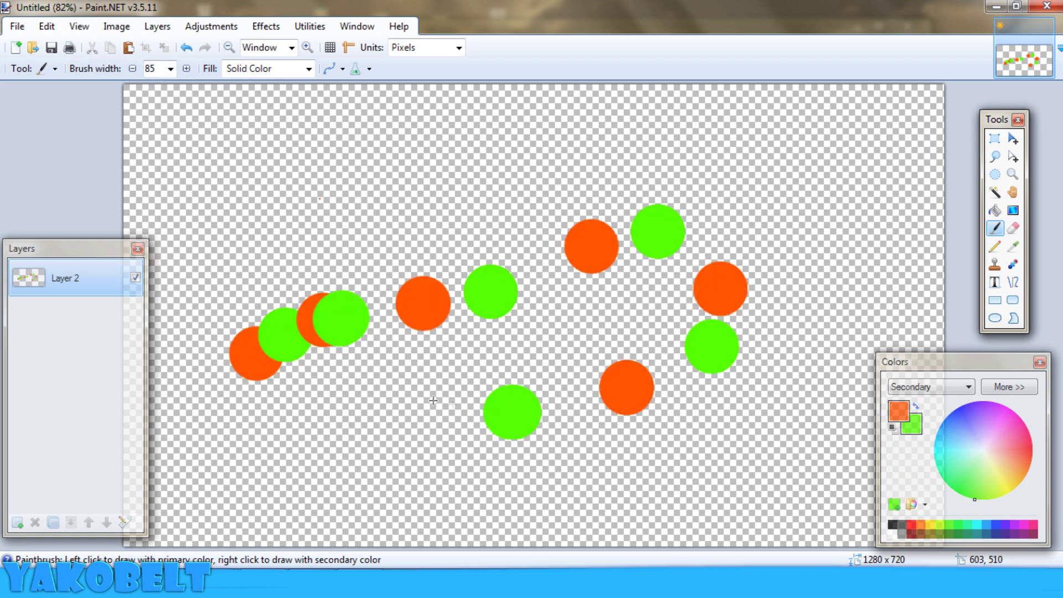
left_click(410, 387)
right_click(392, 280)
left_click(388, 200)
right_click(576, 161)
left_click(804, 187)
right_click(832, 303)
left_click(748, 375)
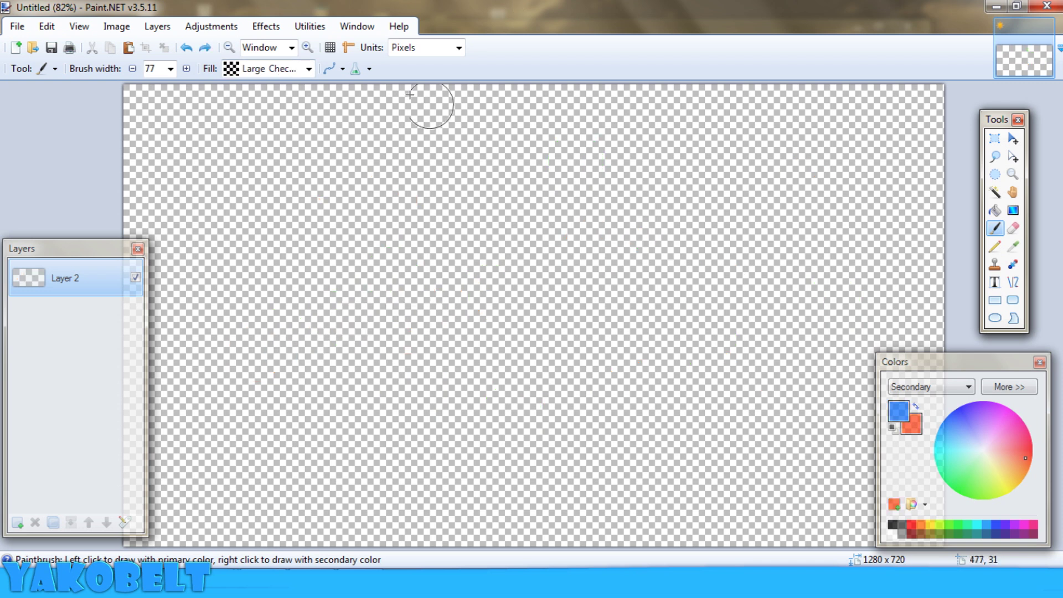
Change the brush fill from Large Checker Board to the first style in the fill list
left_click(310, 67)
scroll(354, 139, "up", 12)
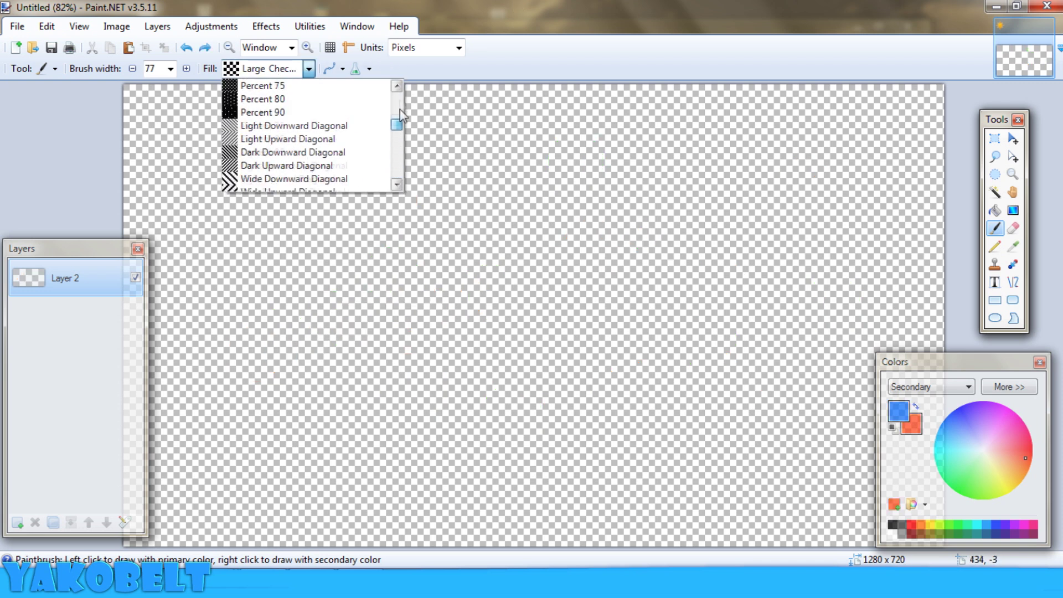
left_click(354, 85)
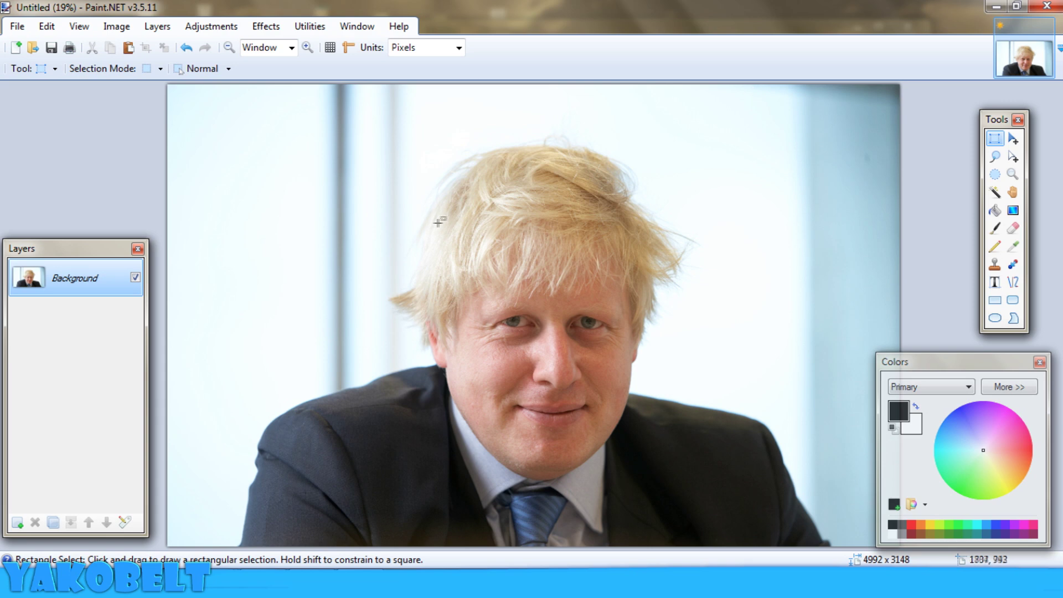
Examine the portrait photo's eyes close up at up to 300% zoom
scroll(625, 368, "up", 3)
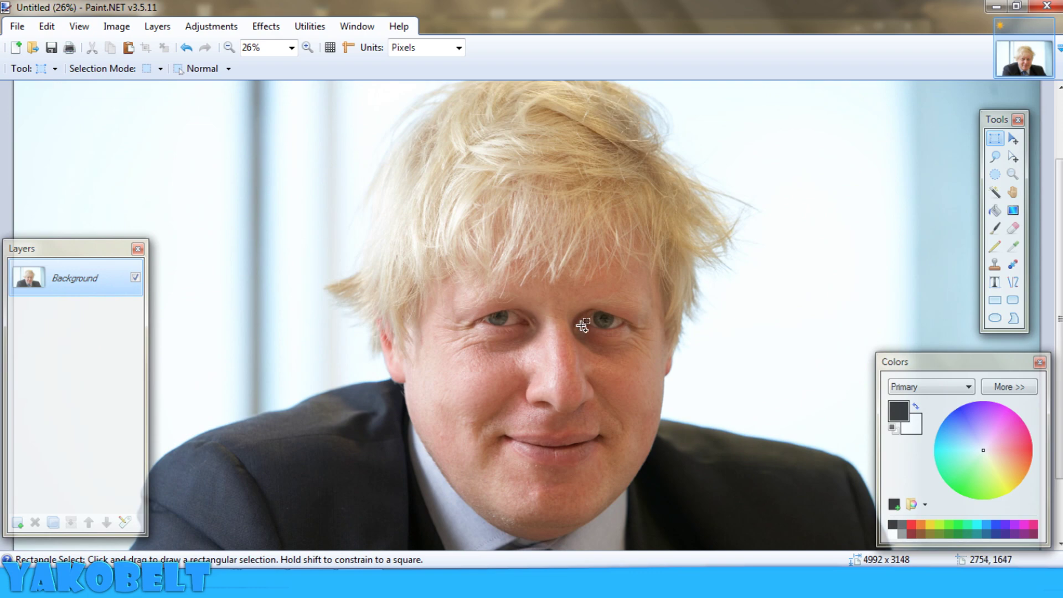
scroll(583, 326, "down", 2)
scroll(664, 305, "up", 5)
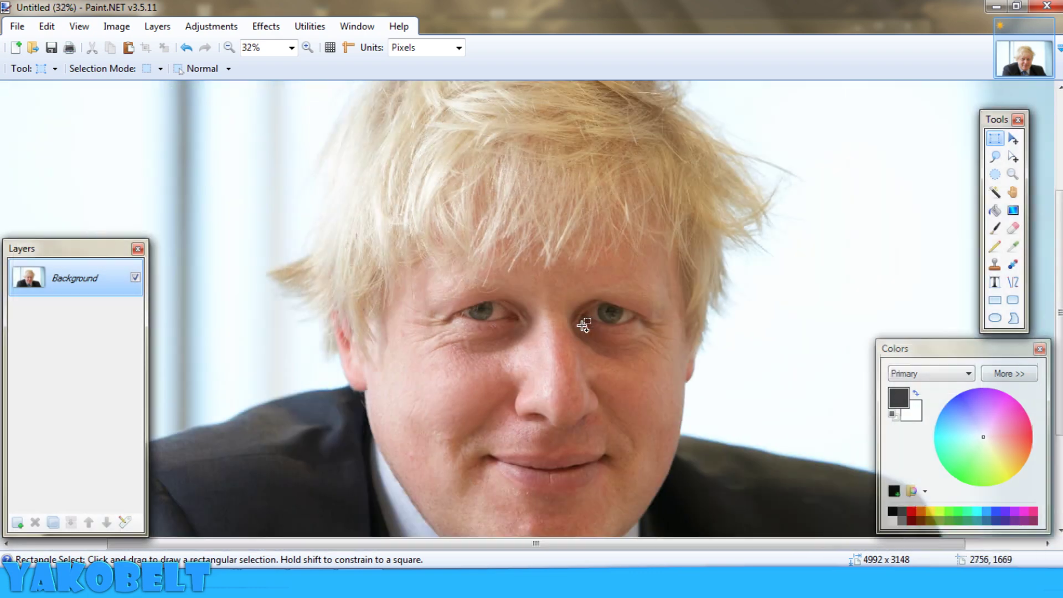
scroll(642, 294, "up", 4)
scroll(632, 294, "down", 6)
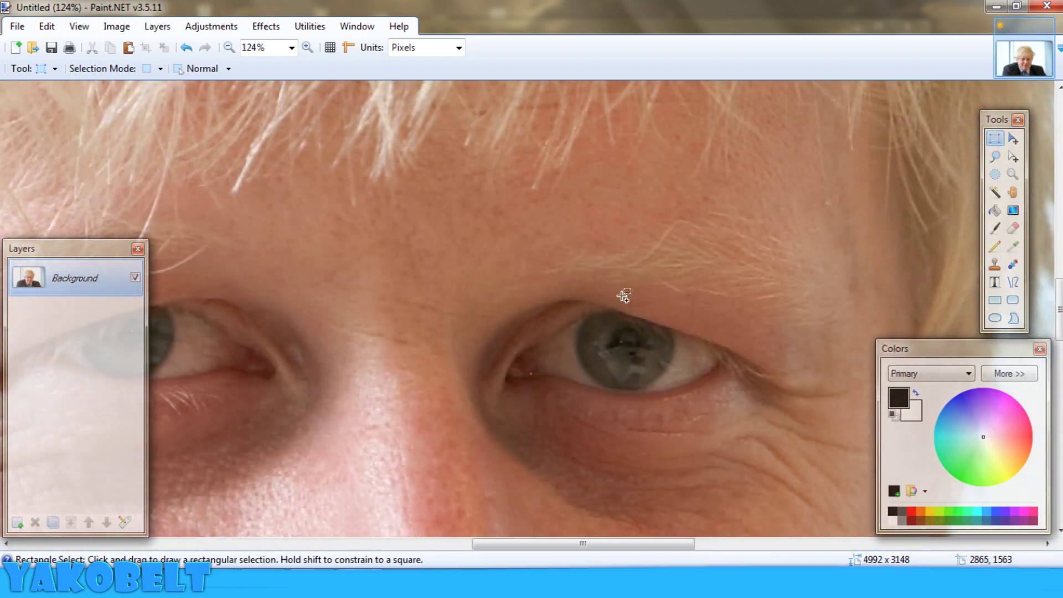
scroll(618, 298, "up", 8)
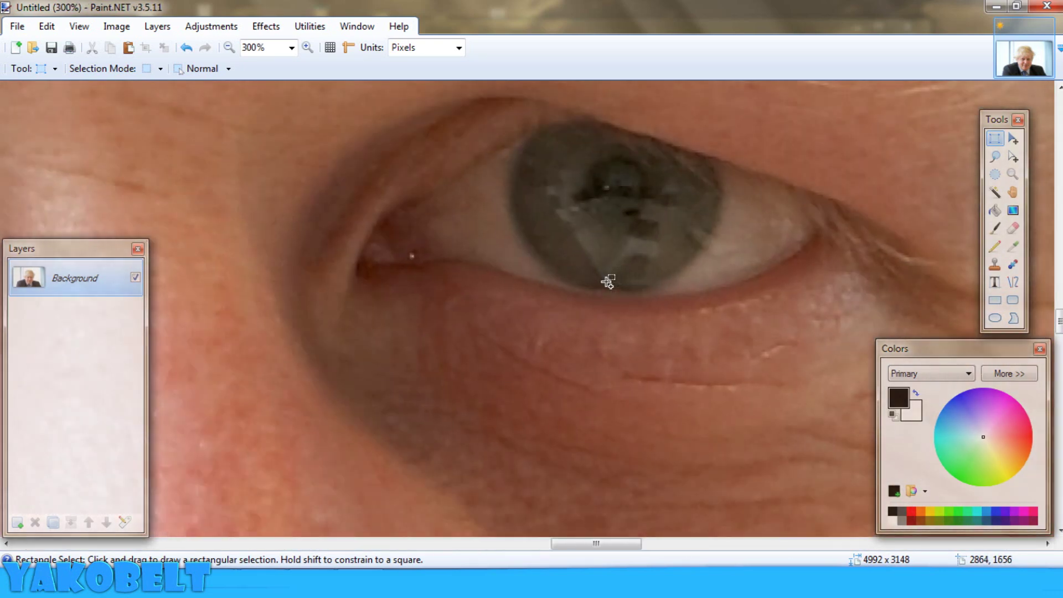
scroll(608, 281, "down", 8)
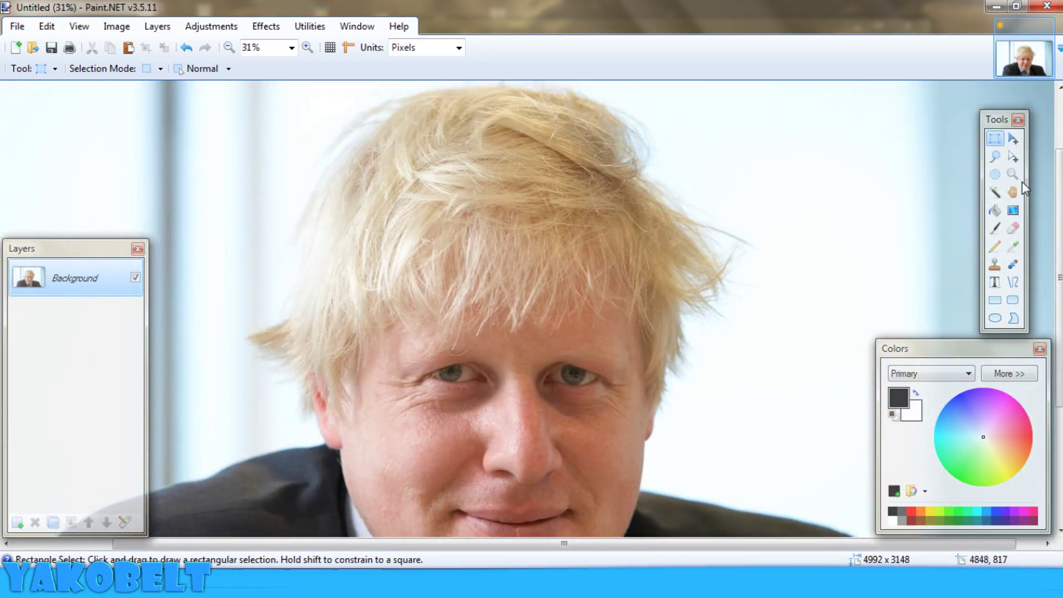
Lasso the iris of the eye on the image's right side, about 102 × 81 pixels, and cut it out of Background
left_click(996, 156)
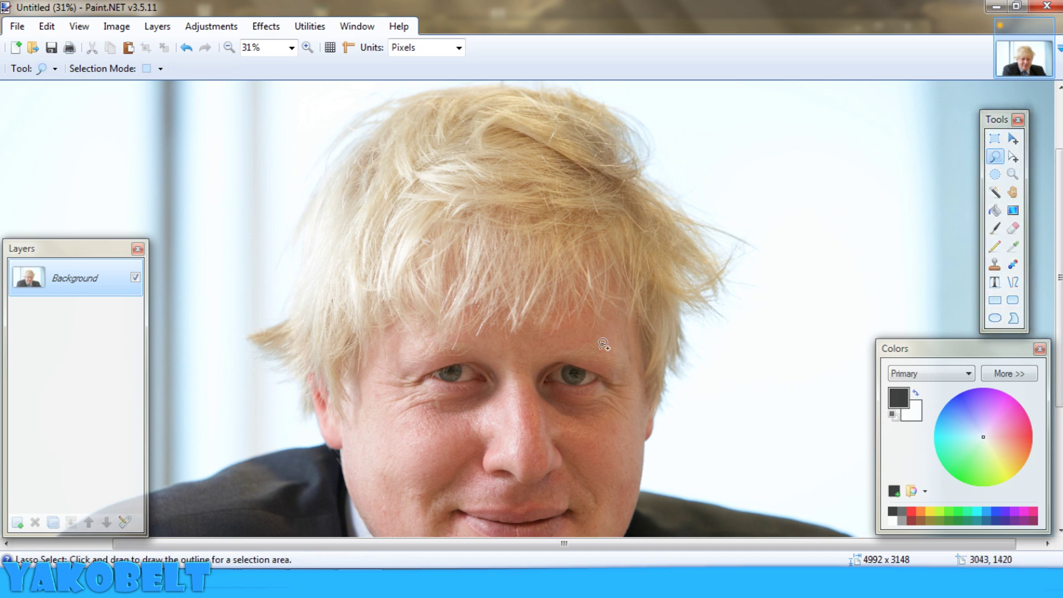
scroll(540, 376, "up", 4)
scroll(539, 376, "down", 2)
scroll(538, 376, "down", 3)
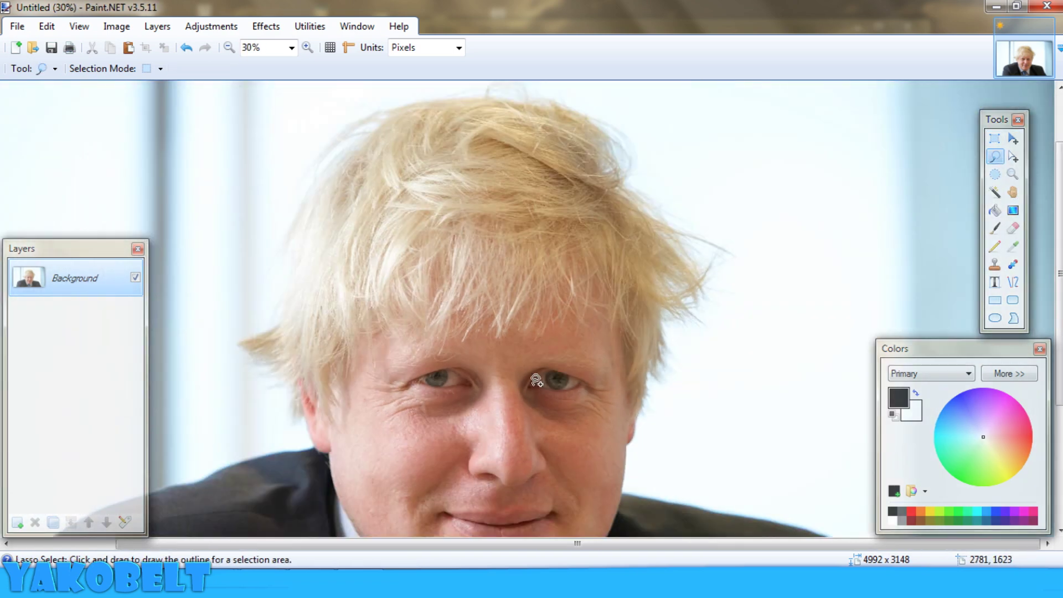
scroll(621, 426, "up", 5)
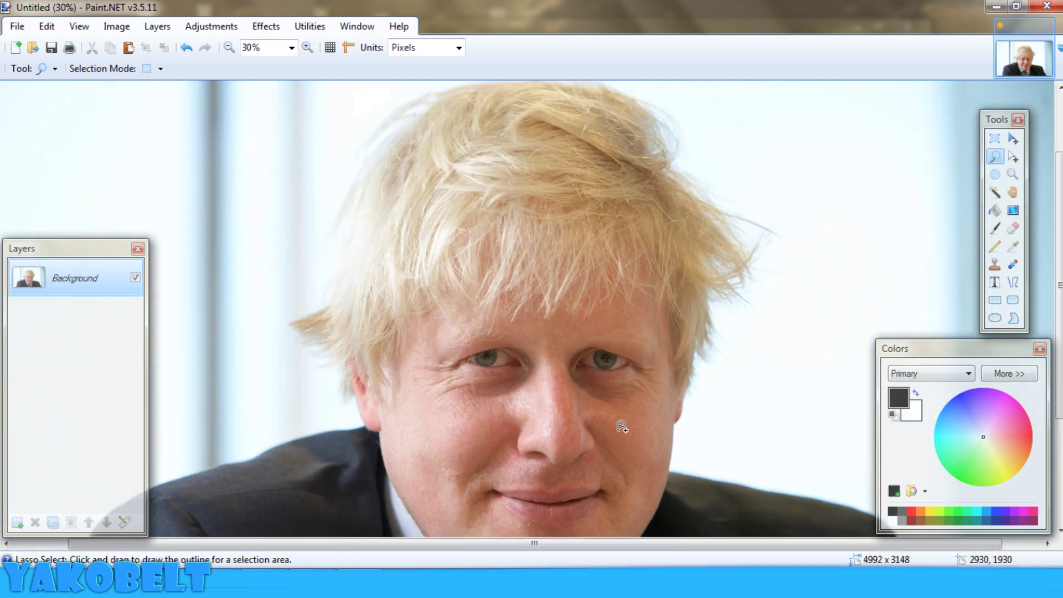
scroll(615, 362, "up", 4)
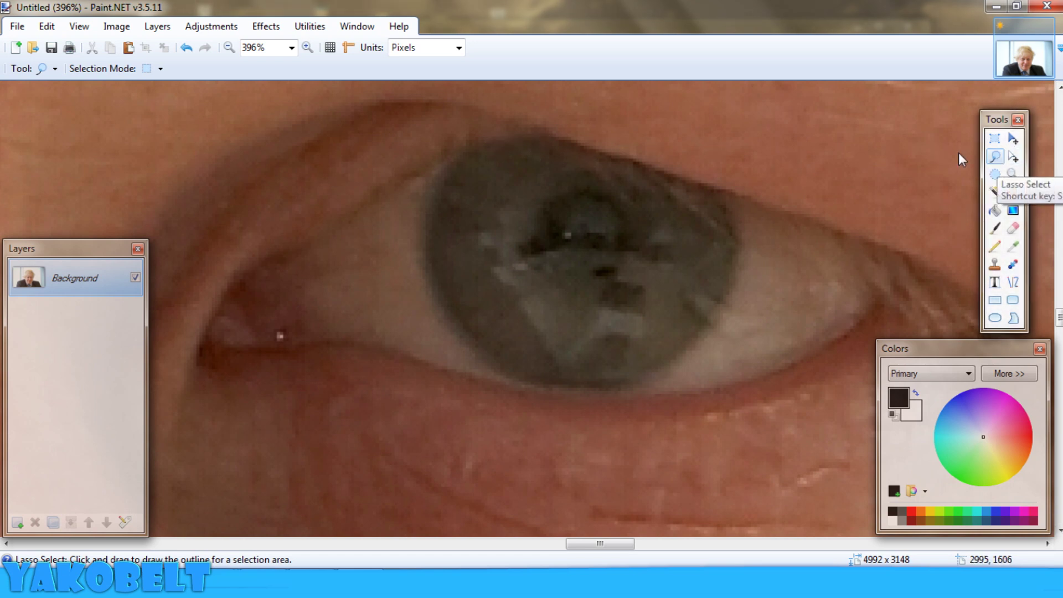
left_click_drag(469, 154, 433, 184)
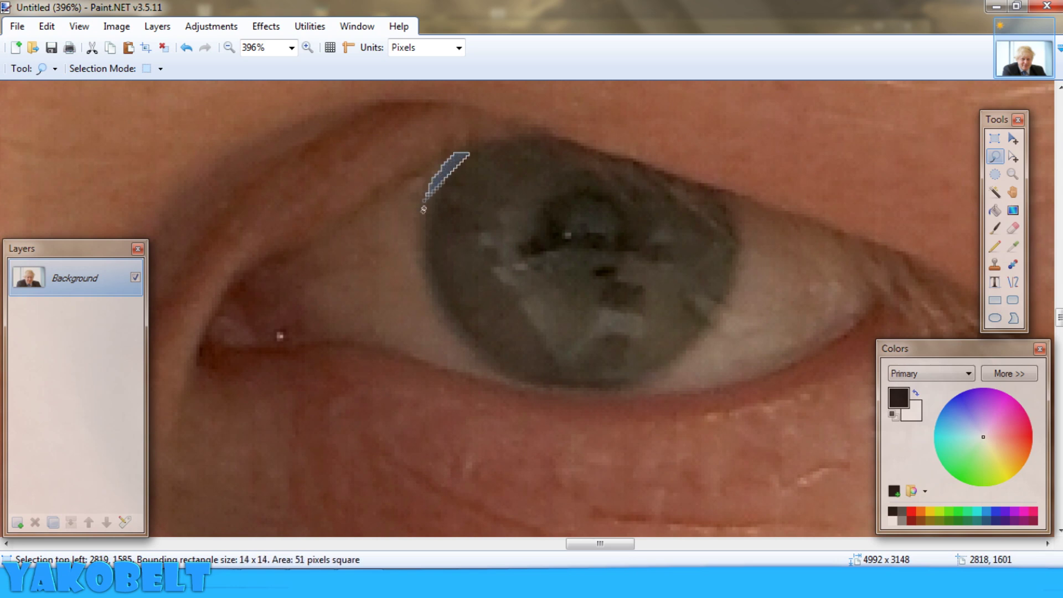
mouse_move(423, 272)
left_mouse_down()
mouse_move(504, 378)
mouse_move(557, 389)
mouse_move(648, 382)
mouse_move(690, 354)
mouse_move(736, 269)
mouse_move(724, 198)
mouse_move(663, 175)
left_mouse_up()
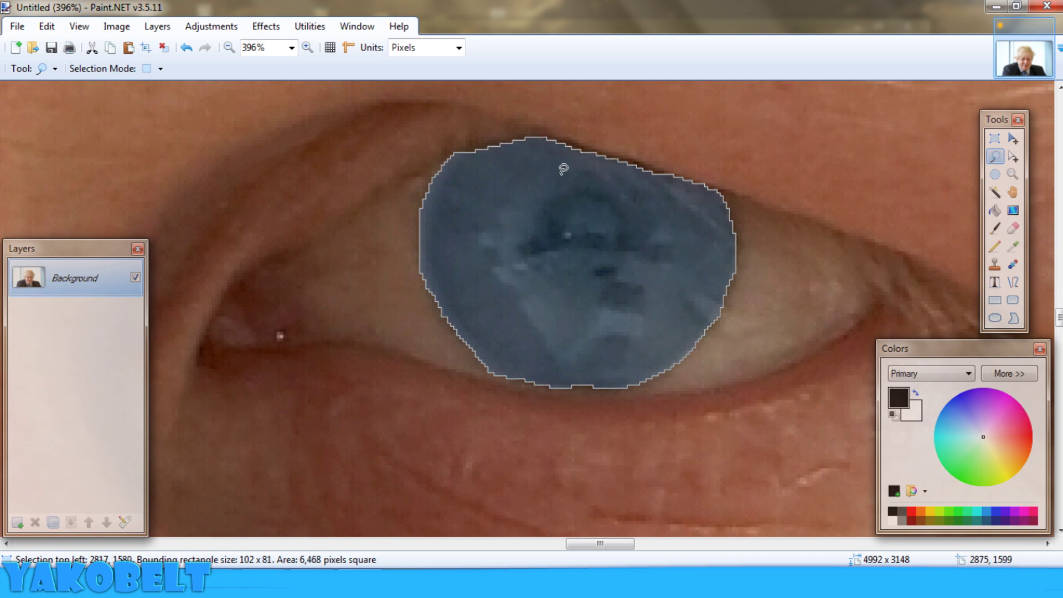
scroll(623, 273, "down", 10)
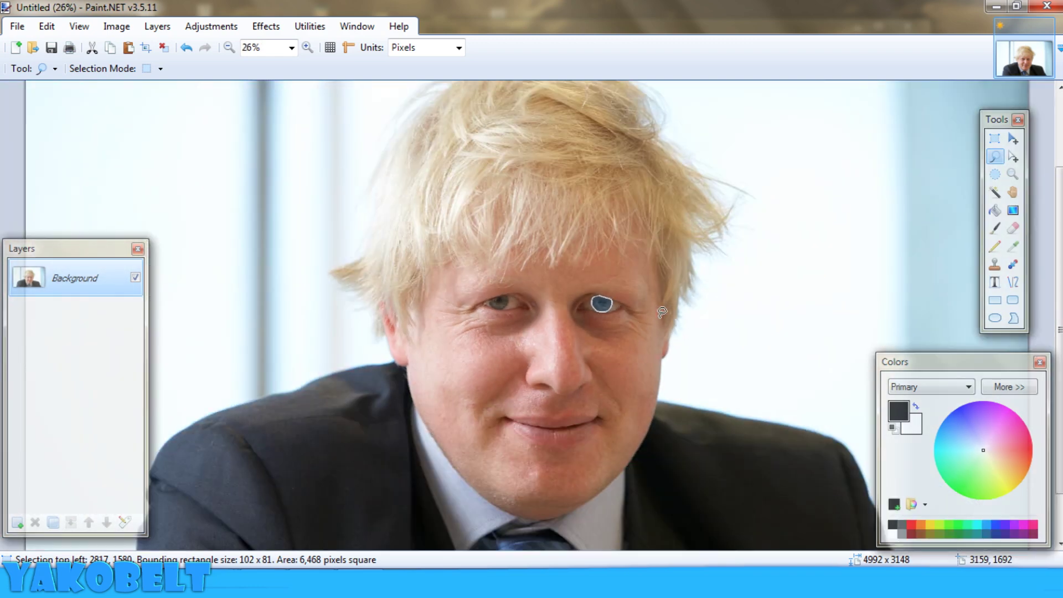
key("Delete")
Place the cut iris in its original position on a new layer beneath Background and deselect it
key("ctrl+shift+n")
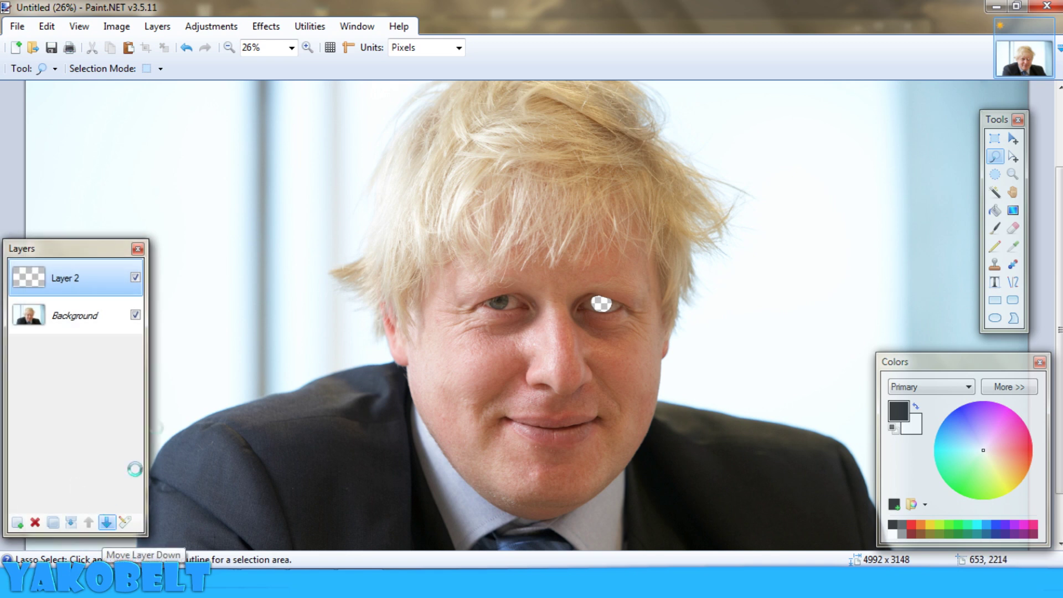
left_click(106, 523)
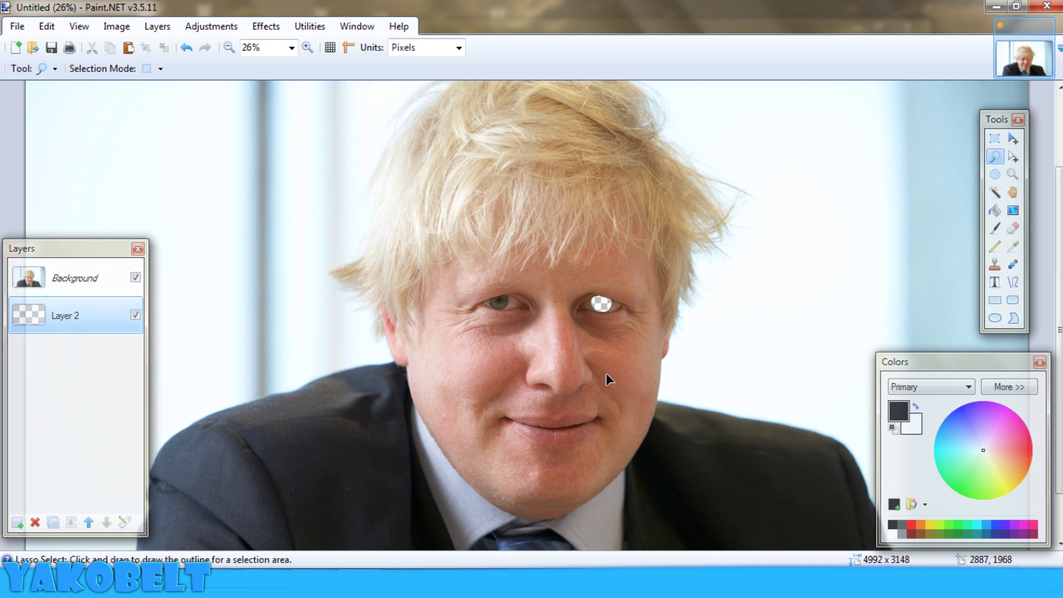
key("m")
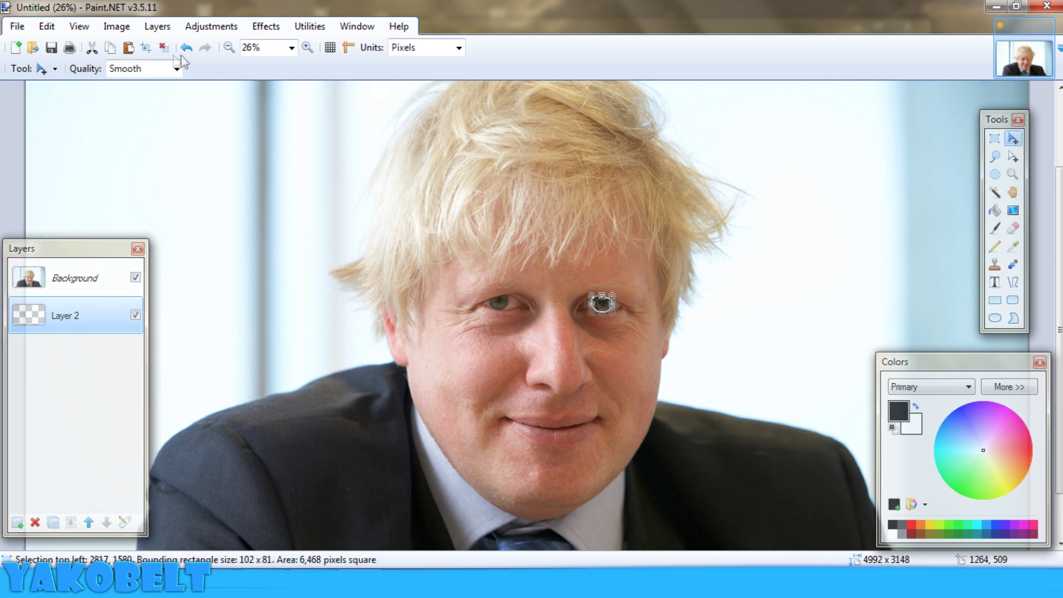
left_click(166, 50)
Lasso the iris of the eye on the image's left side, about 102 × 71 pixels
scroll(481, 307, "up", 8)
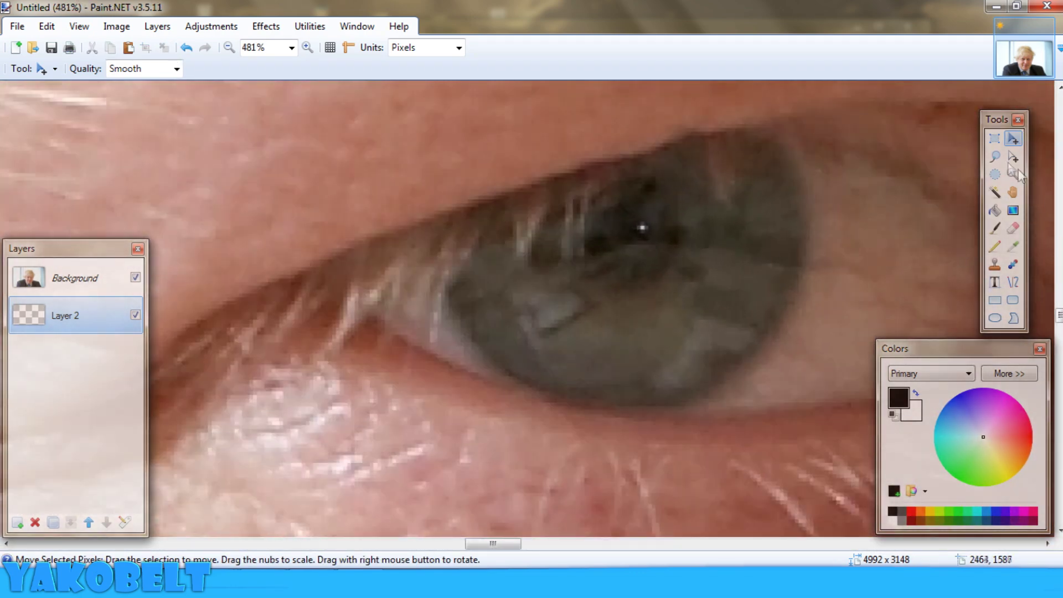
left_click(995, 156)
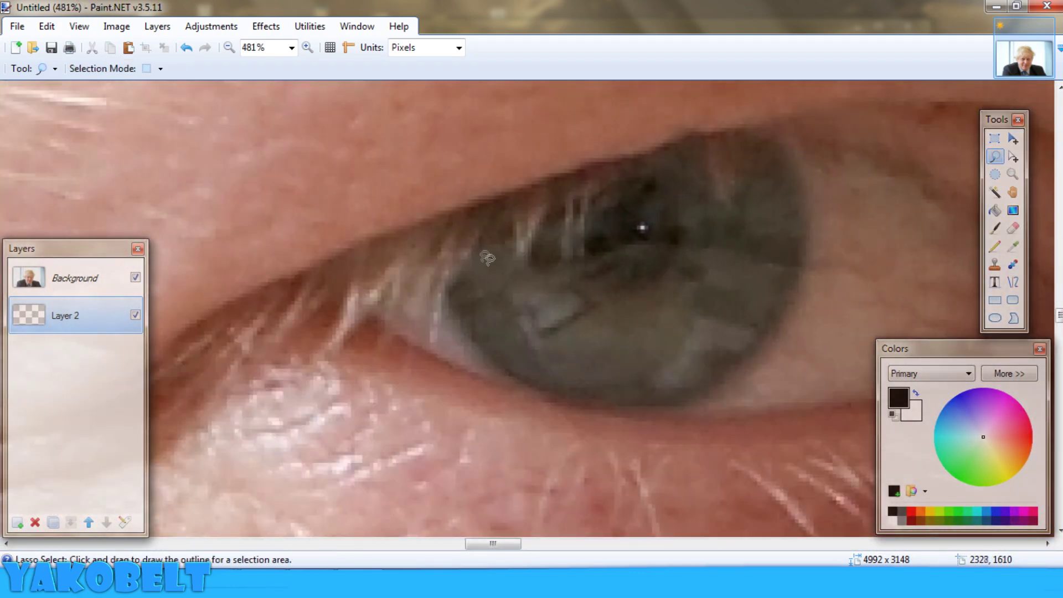
mouse_move(445, 291)
left_mouse_down()
mouse_move(544, 395)
mouse_move(602, 409)
mouse_move(696, 405)
mouse_move(742, 377)
mouse_move(788, 302)
mouse_move(806, 254)
mouse_move(804, 196)
mouse_move(776, 142)
mouse_move(748, 141)
mouse_move(426, 247)
left_mouse_up()
scroll(573, 311, "down", 8)
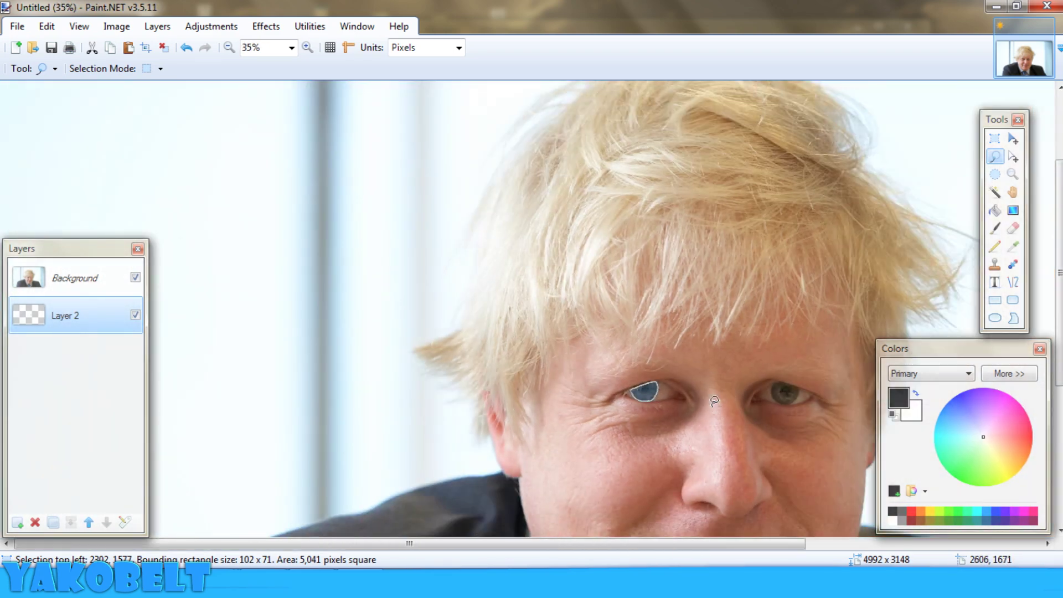
left_click(714, 400)
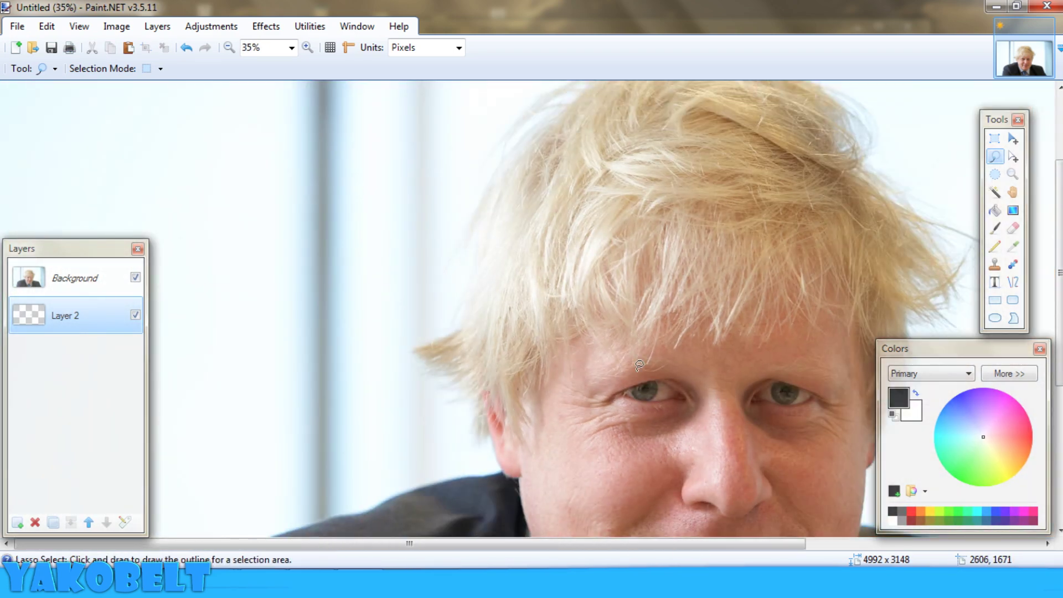
left_click(186, 47)
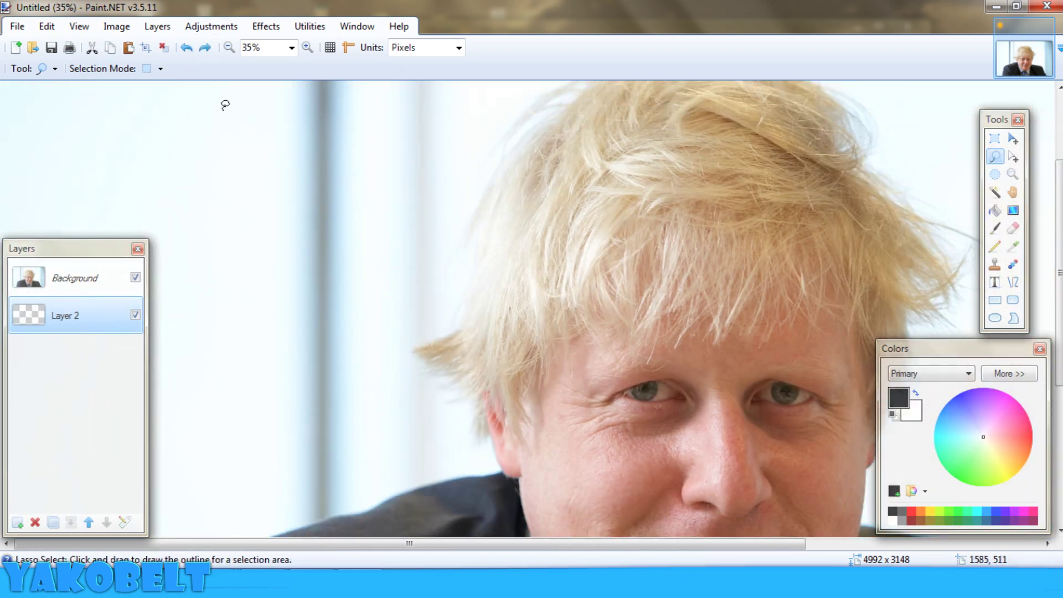
Transfer the selected iris from Background to Layer 2 by cutting and pasting it in place, and deselect it
left_click(104, 289)
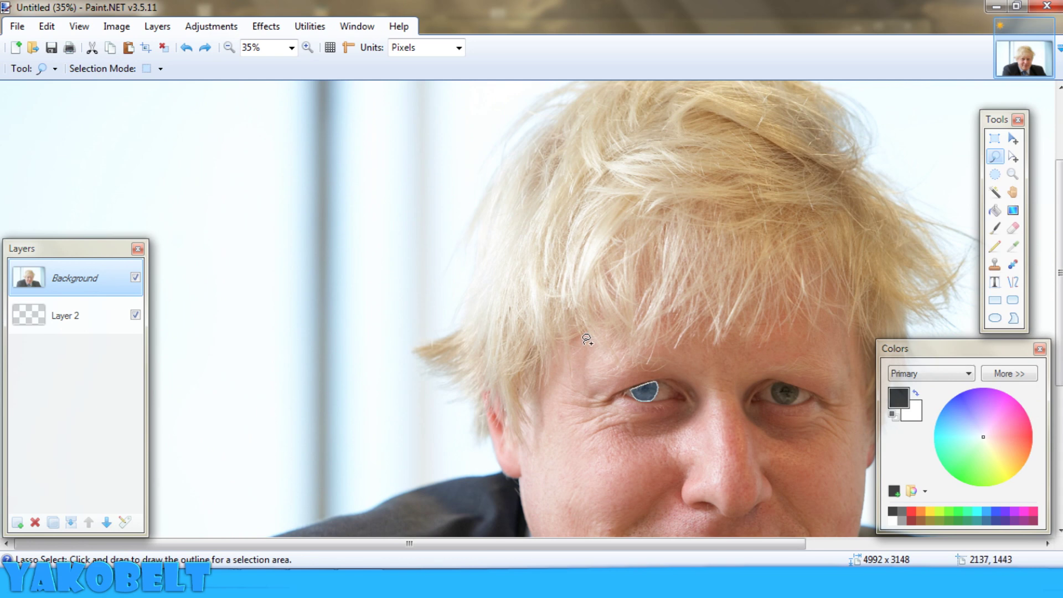
left_click(74, 327)
key("m")
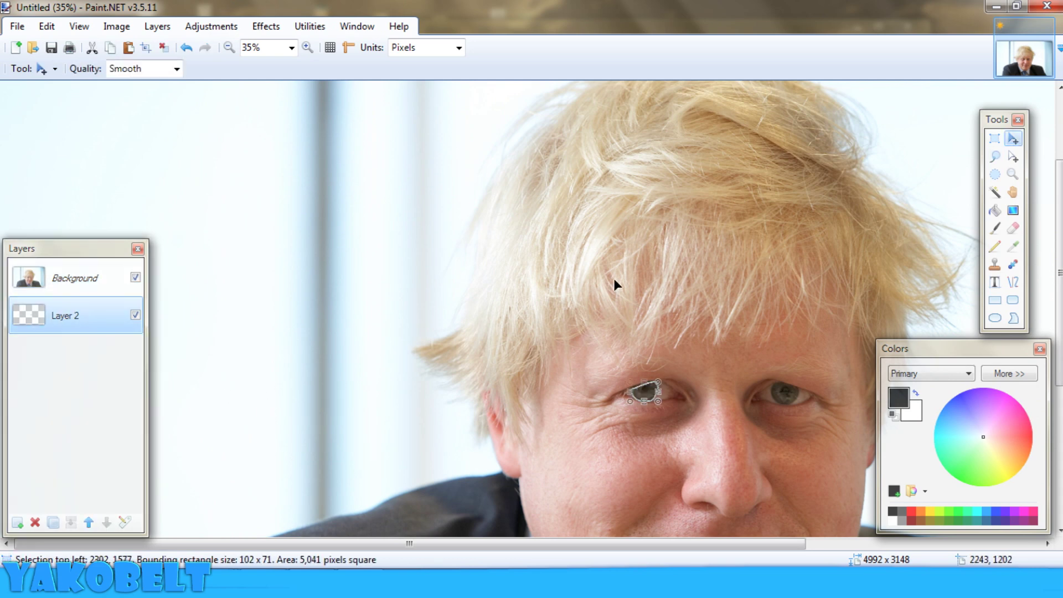
scroll(617, 342, "down", 3)
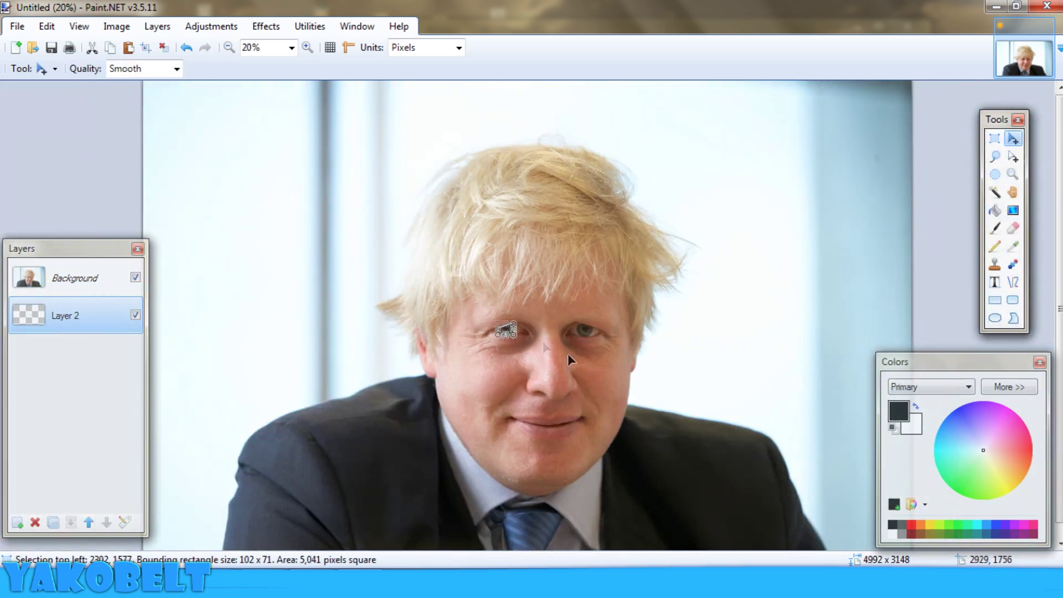
left_click(164, 47)
Select the cut-out iris area of the eye on the image's left side in Background using the Magic Wand at 50% tolerance
scroll(563, 353, "up", 5)
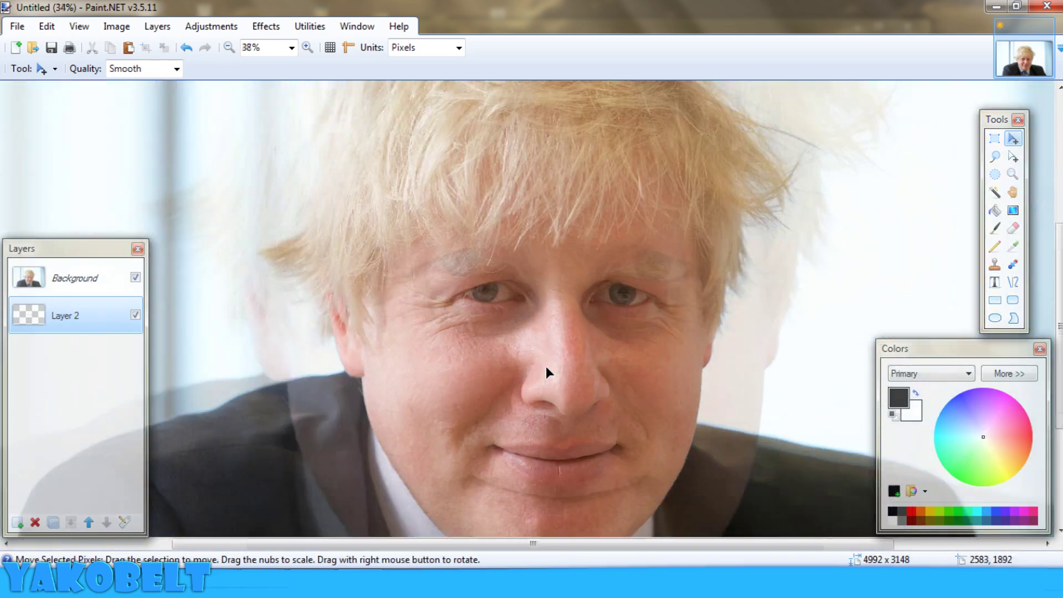
left_click(998, 193)
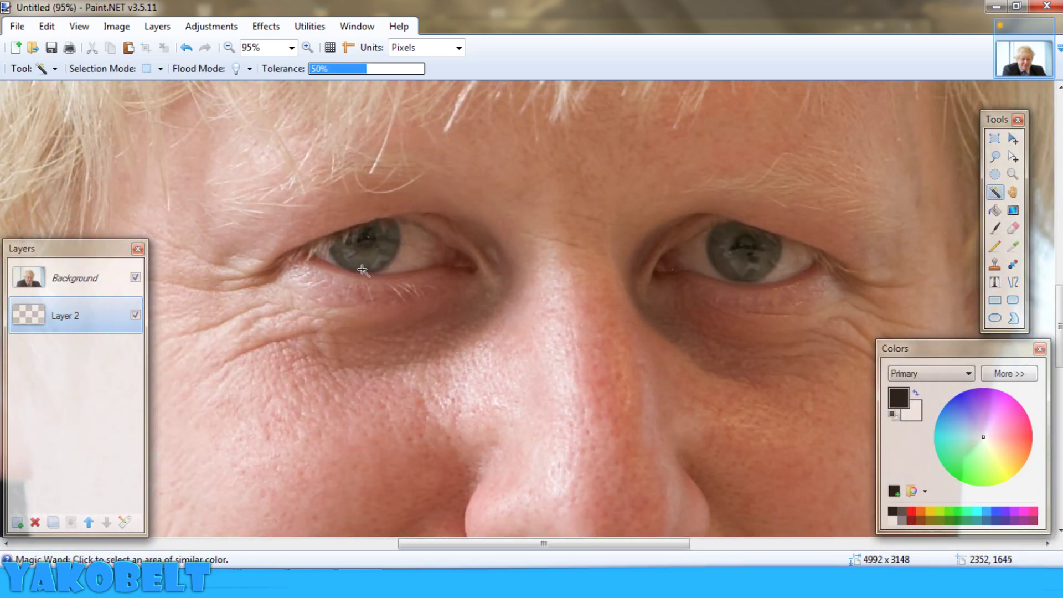
scroll(363, 270, "up", 3)
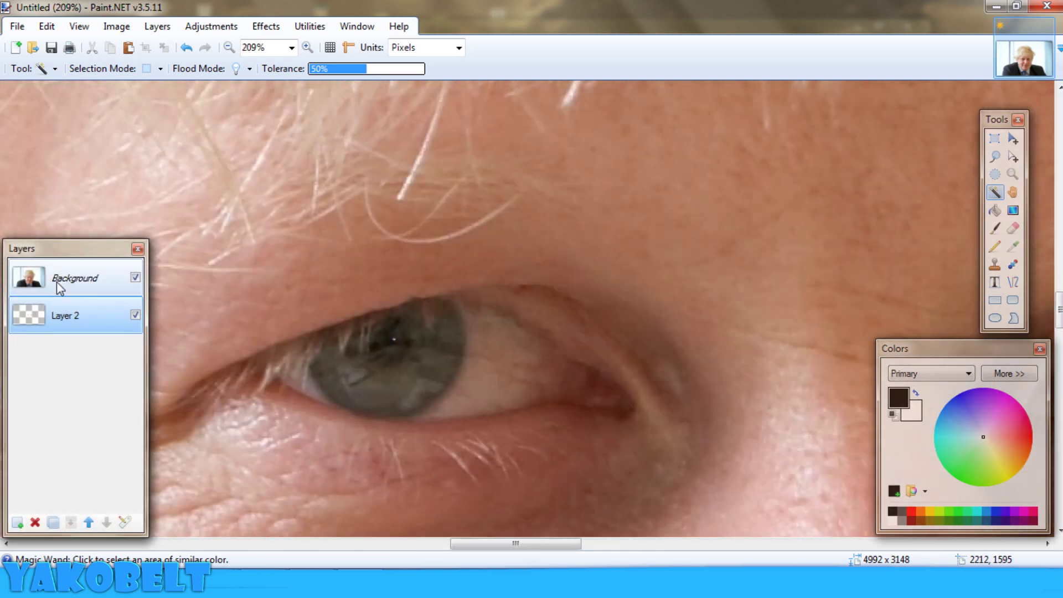
left_click(59, 287)
scroll(411, 372, "up", 2)
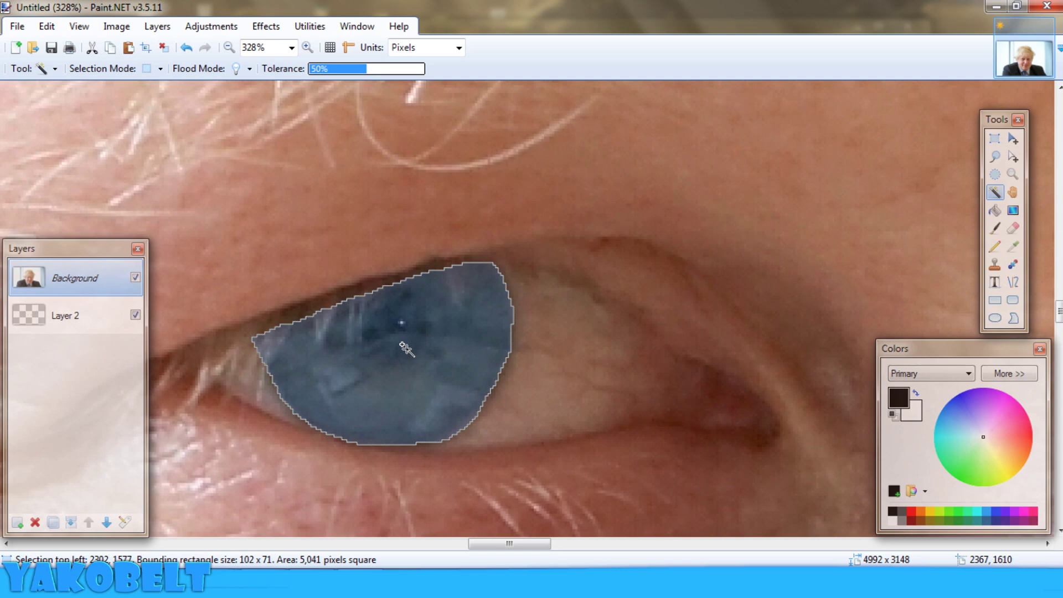
Add the cut-out iris area of the other eye to the selection and create a new layer above Background
scroll(406, 349, "down", 8)
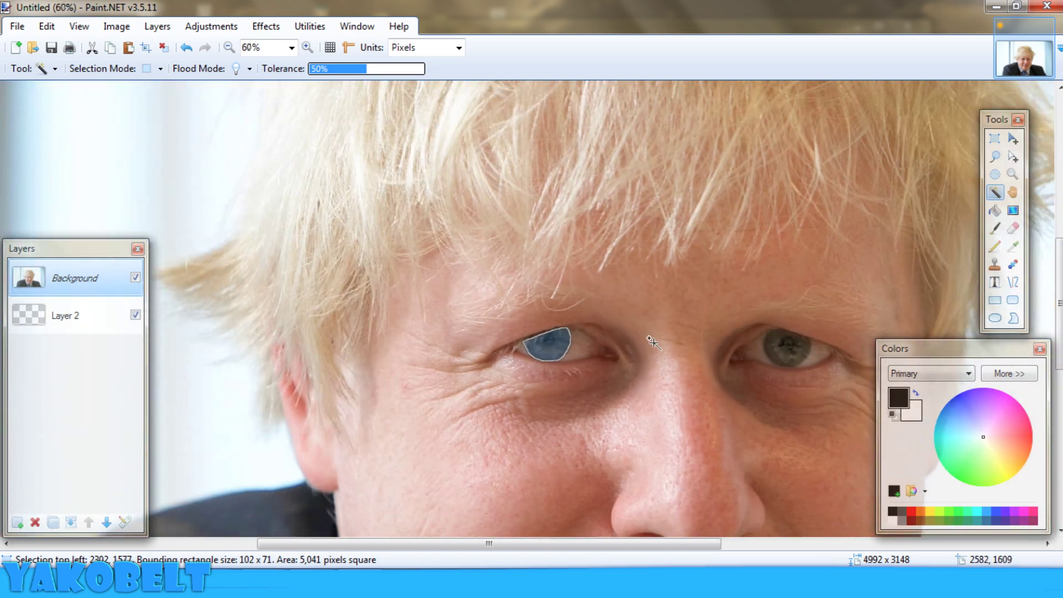
scroll(745, 352, "up", 1)
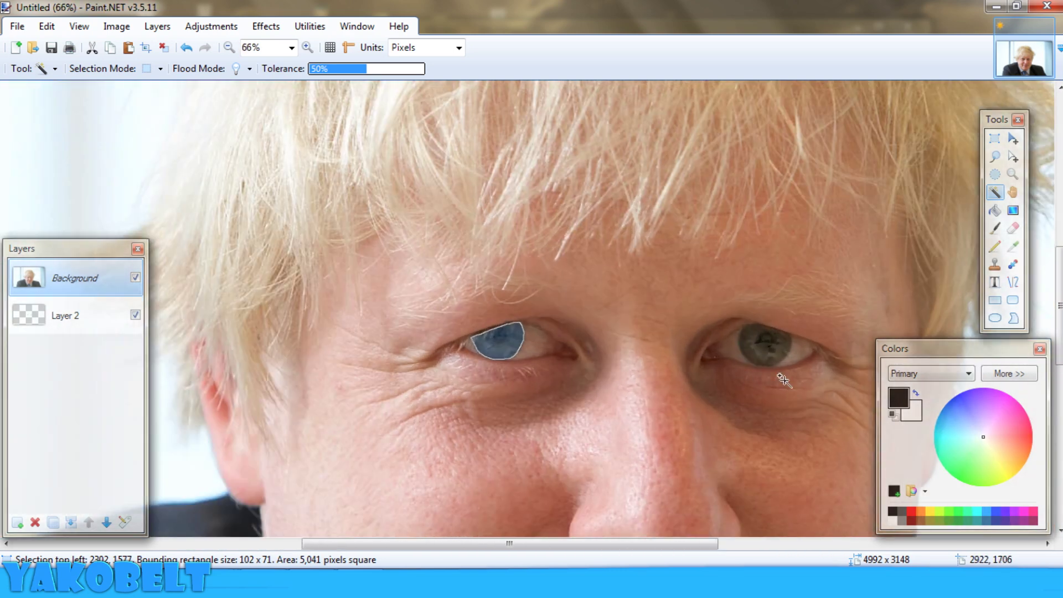
left_click(772, 355, "ctrl")
scroll(610, 373, "down", 1)
key("ctrl+shift+n")
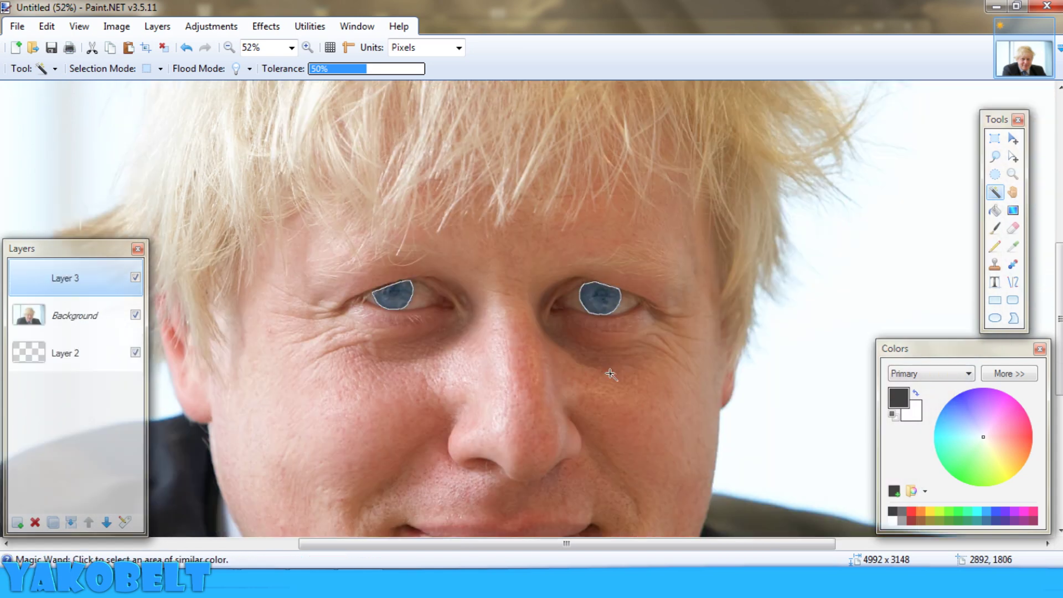
Fill both selected iris areas on Layer 3 with solid yellow using the Paint Bucket, and deselect them
left_click(995, 210)
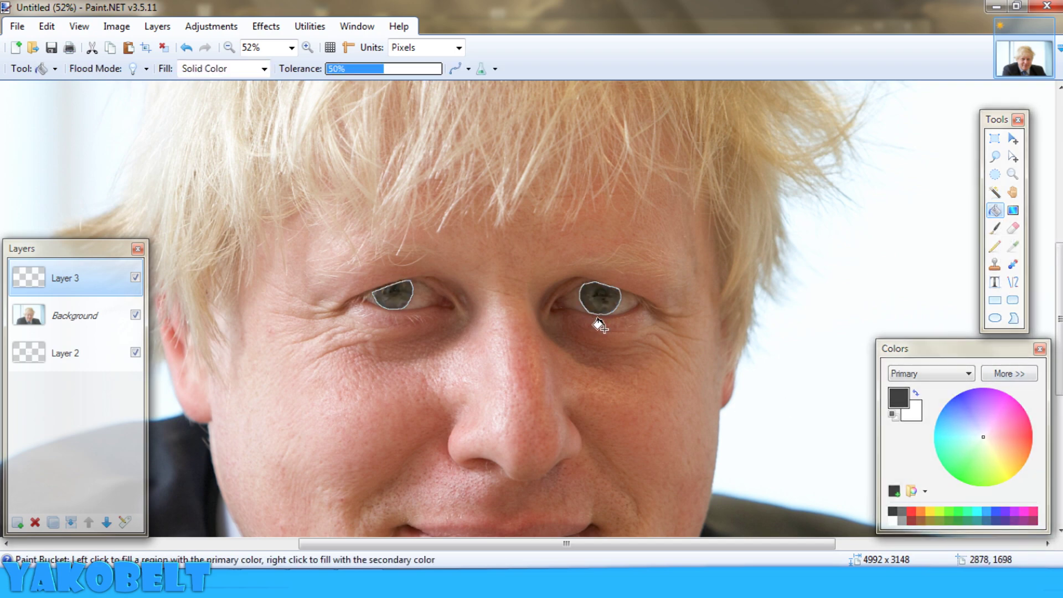
scroll(598, 324, "down", 6)
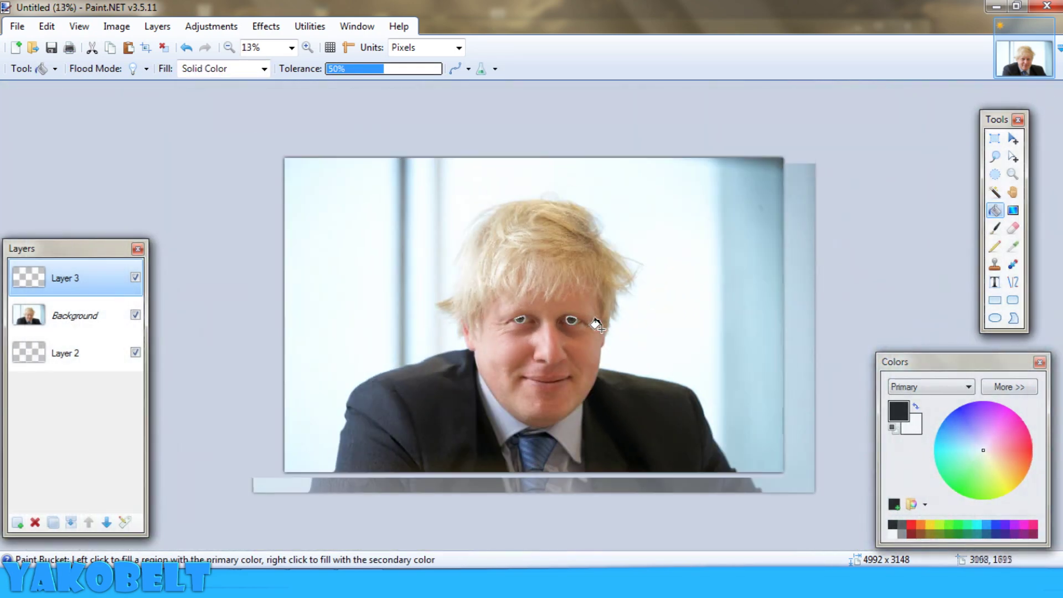
scroll(599, 324, "up", 5)
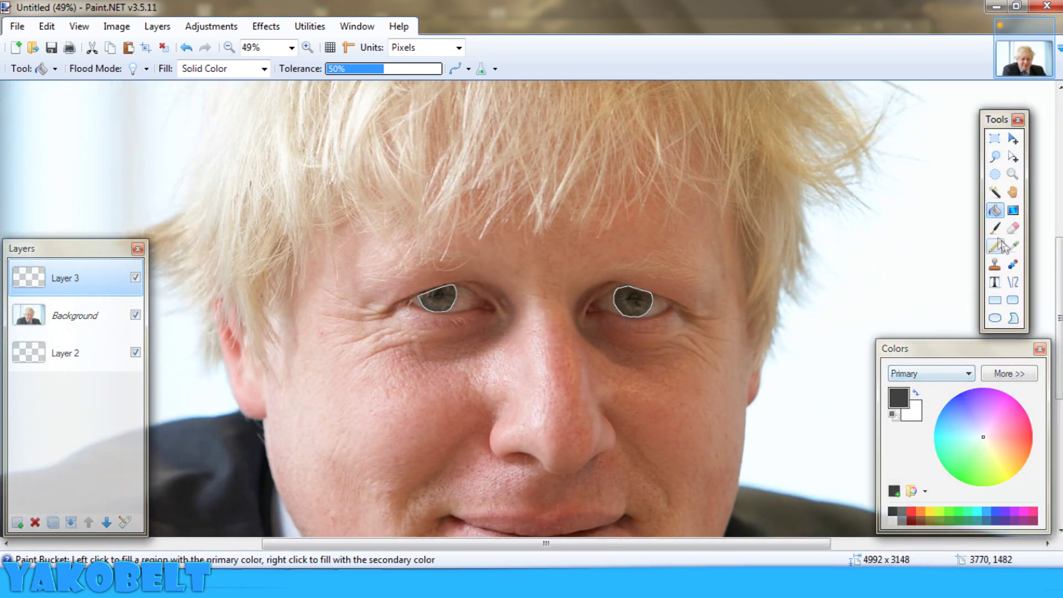
left_click_drag(998, 443, 1009, 469)
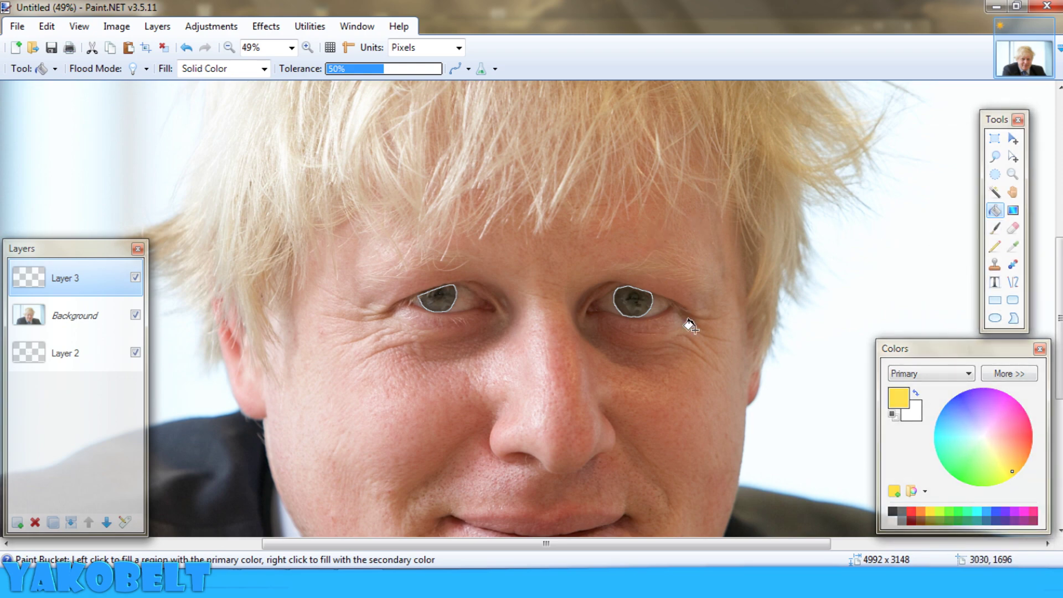
scroll(654, 330, "down", 2)
scroll(637, 316, "up", 4)
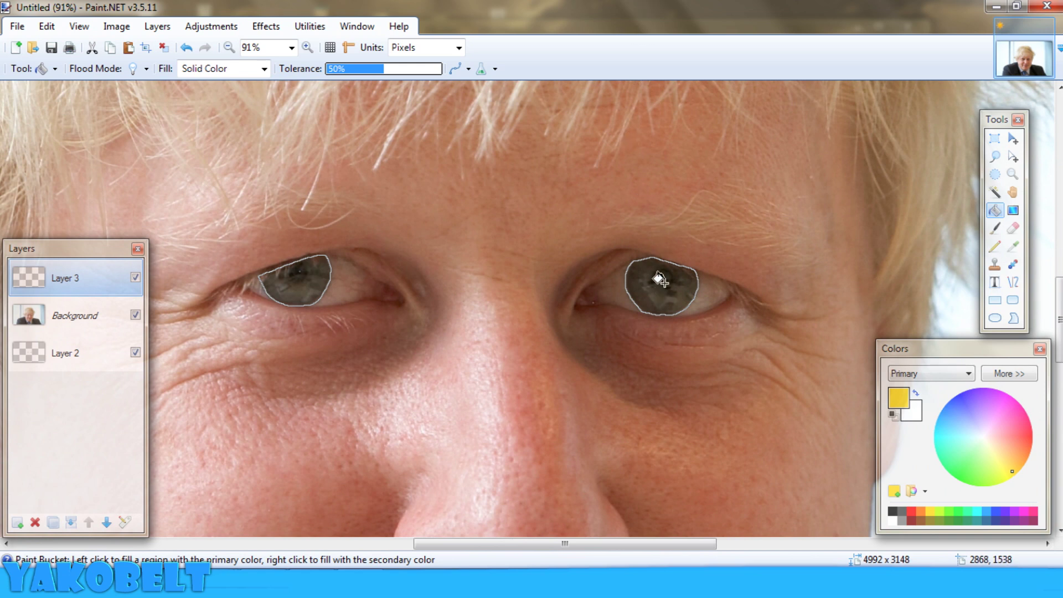
left_click(652, 285)
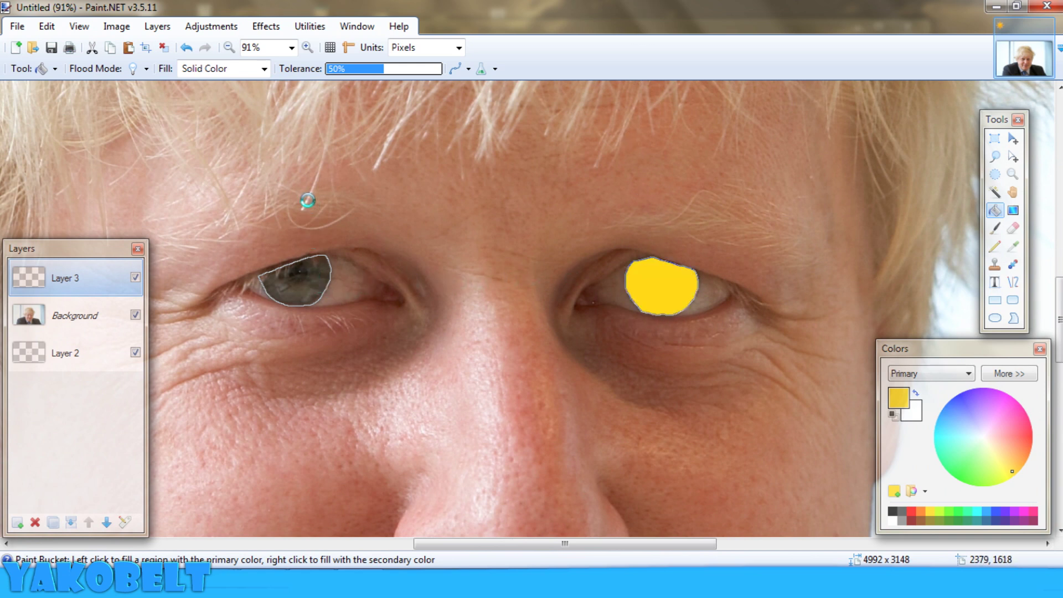
left_click(164, 49)
scroll(550, 349, "down", 5)
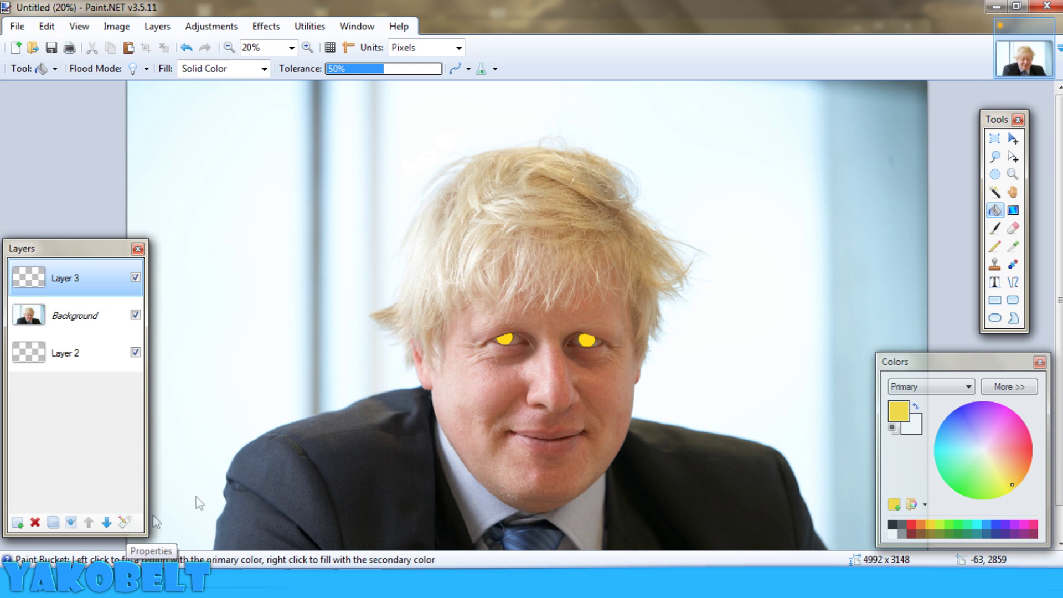
Lower Layer 3's opacity to 90 in its layer properties
left_click(127, 523)
left_click_drag(533, 207, 846, 227)
left_click_drag(943, 334, 885, 336)
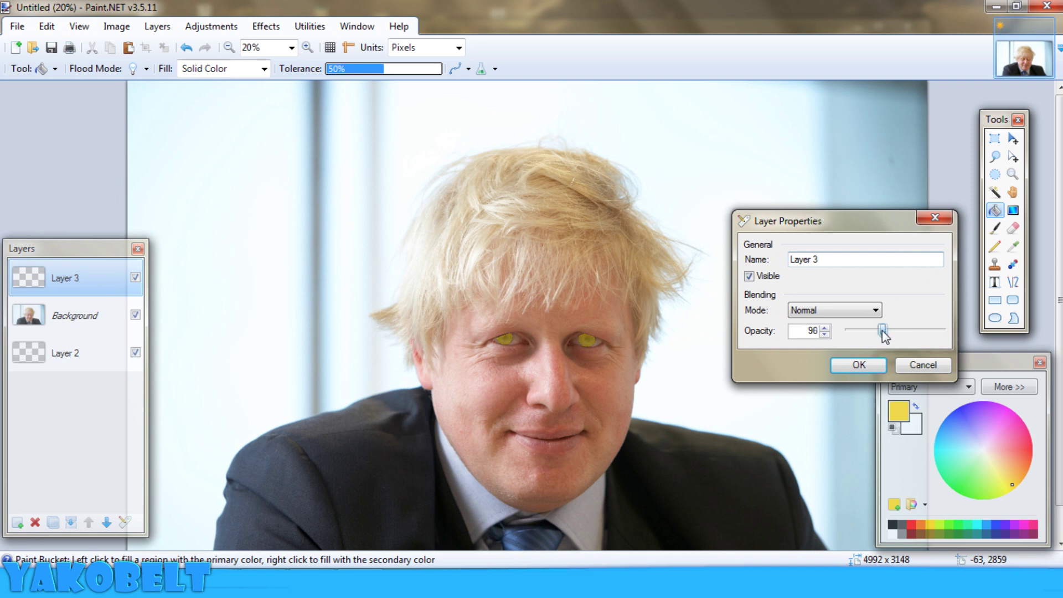
left_click(851, 367)
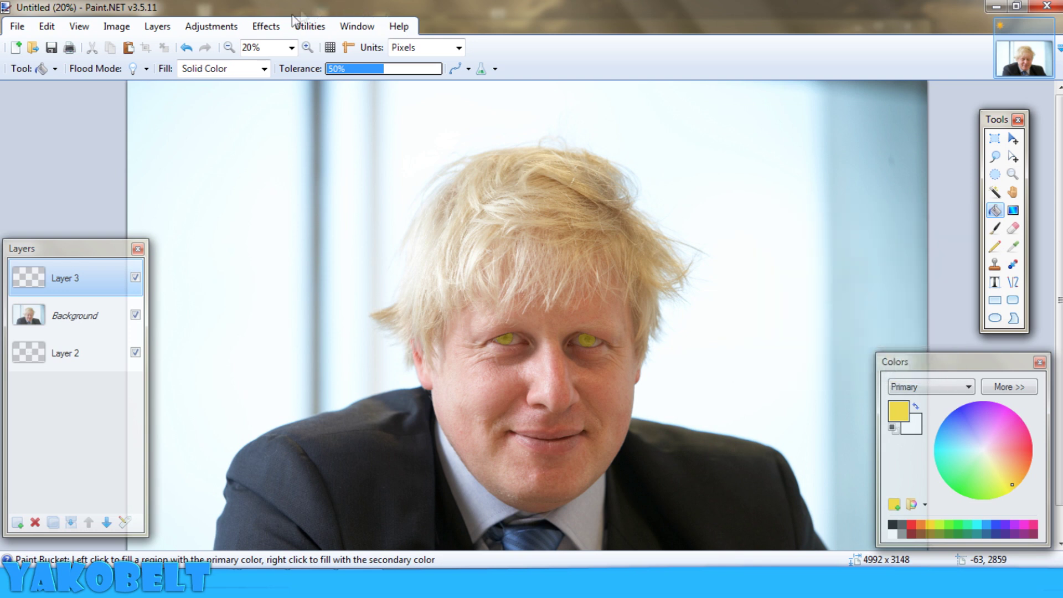
Apply a Gaussian Blur with a radius of 10 to the yellow iris fills on Layer 3
left_click(277, 25)
left_click(330, 6)
left_click(275, 26)
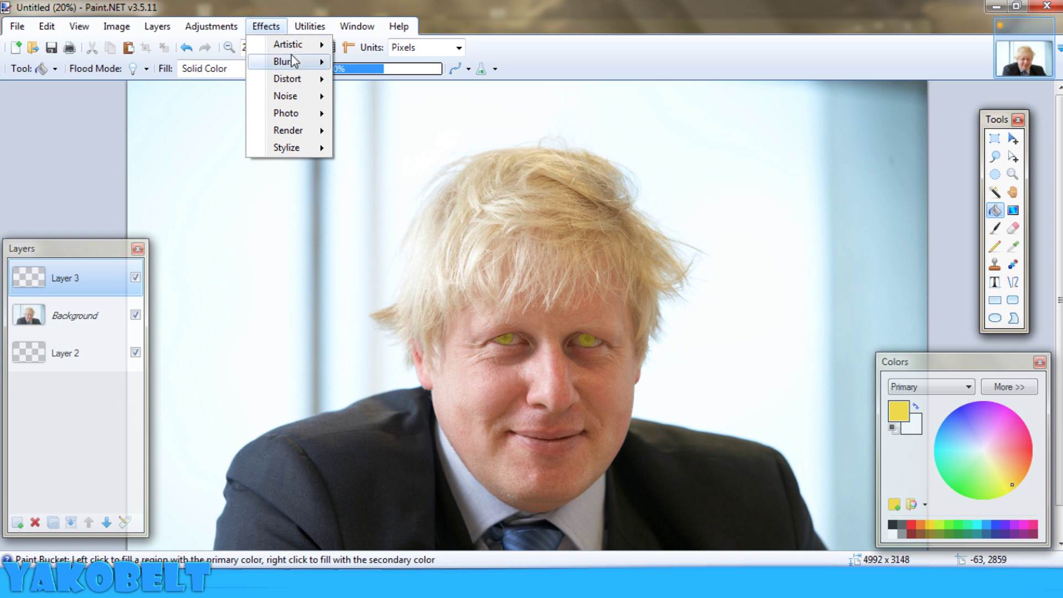
mouse_move(285, 63)
left_click(376, 65)
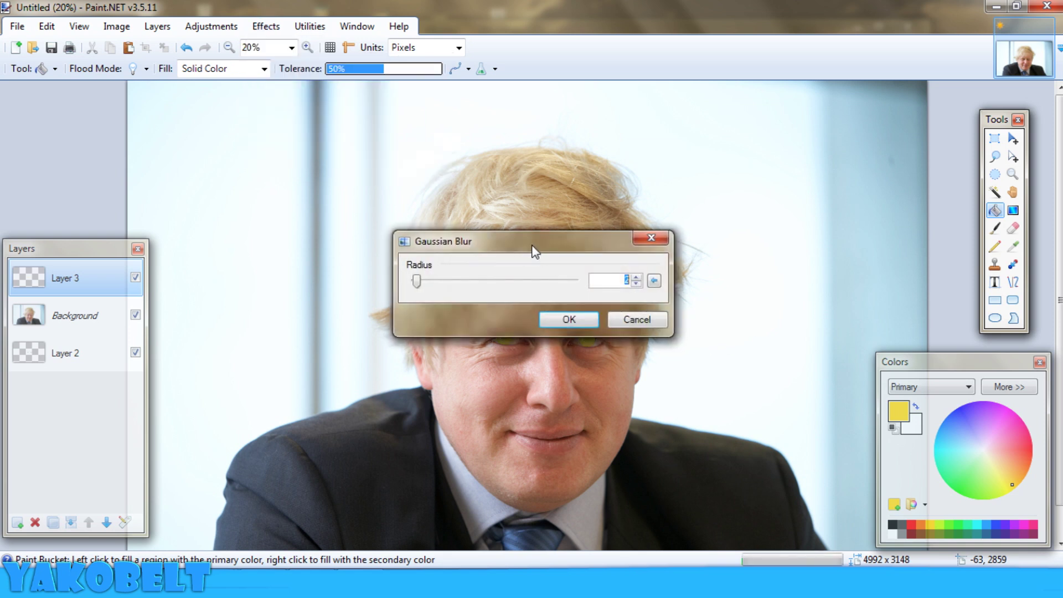
left_click_drag(534, 247, 802, 245)
left_click_drag(687, 280, 694, 281)
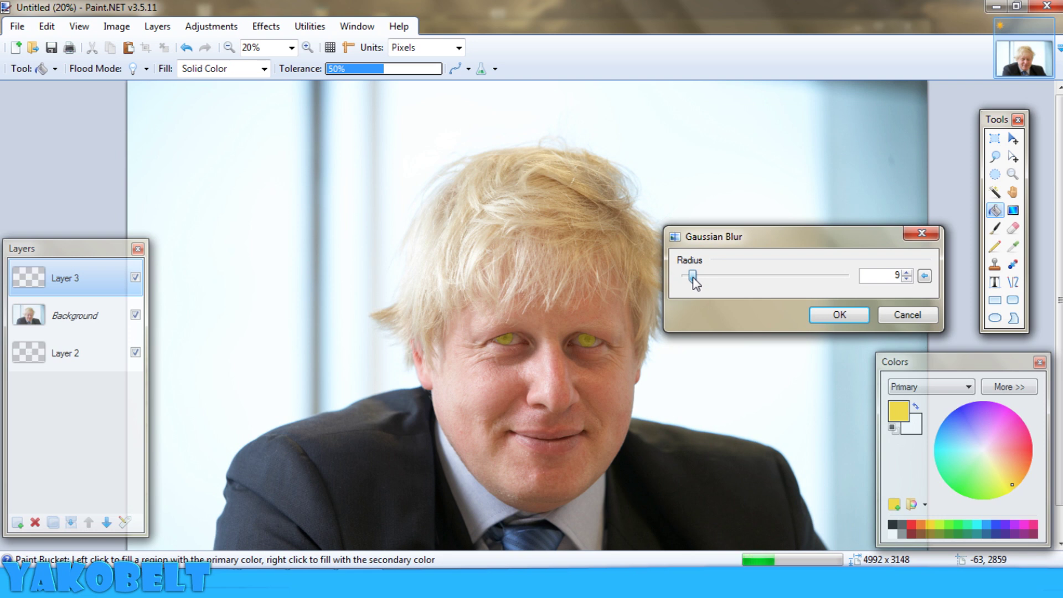
left_click_drag(695, 283, 700, 283)
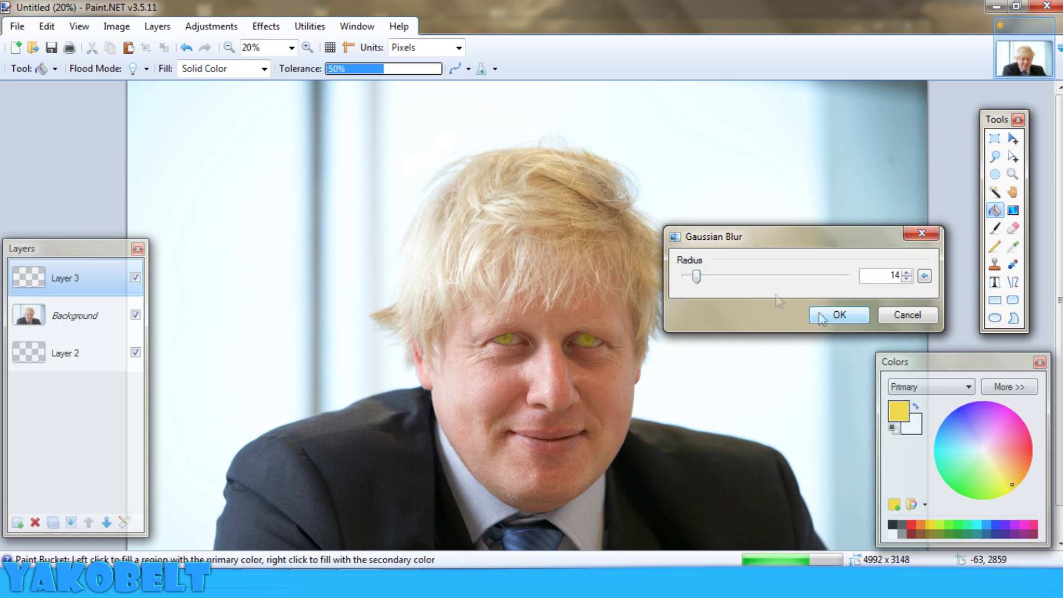
left_click_drag(693, 281, 690, 281)
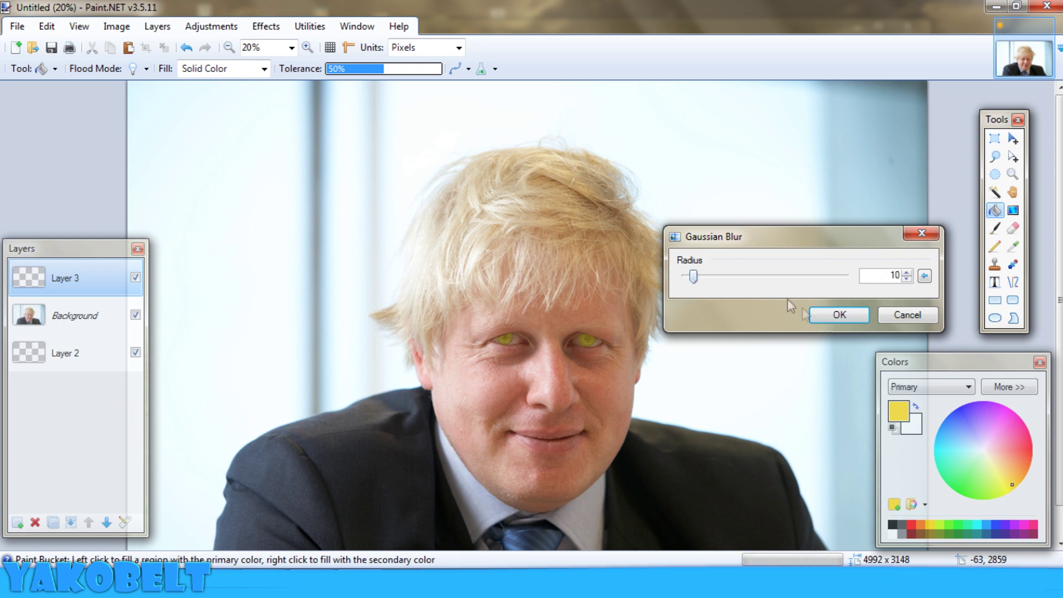
left_click(835, 321)
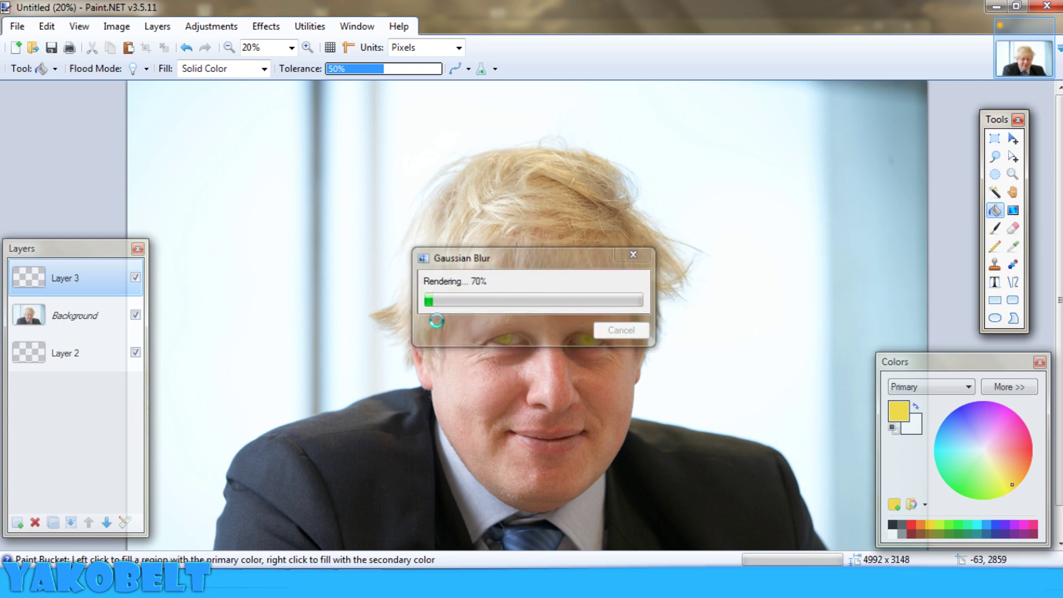
Reduce Layer 3's opacity to 49 in its layer properties
left_click(124, 522)
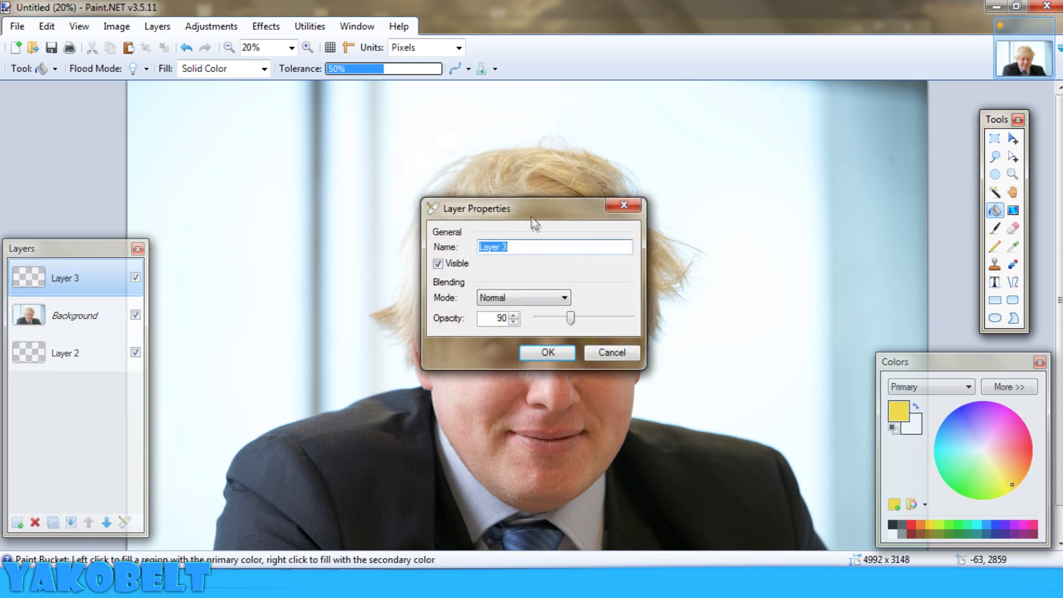
left_click_drag(535, 226, 858, 257)
left_click_drag(892, 350, 883, 350)
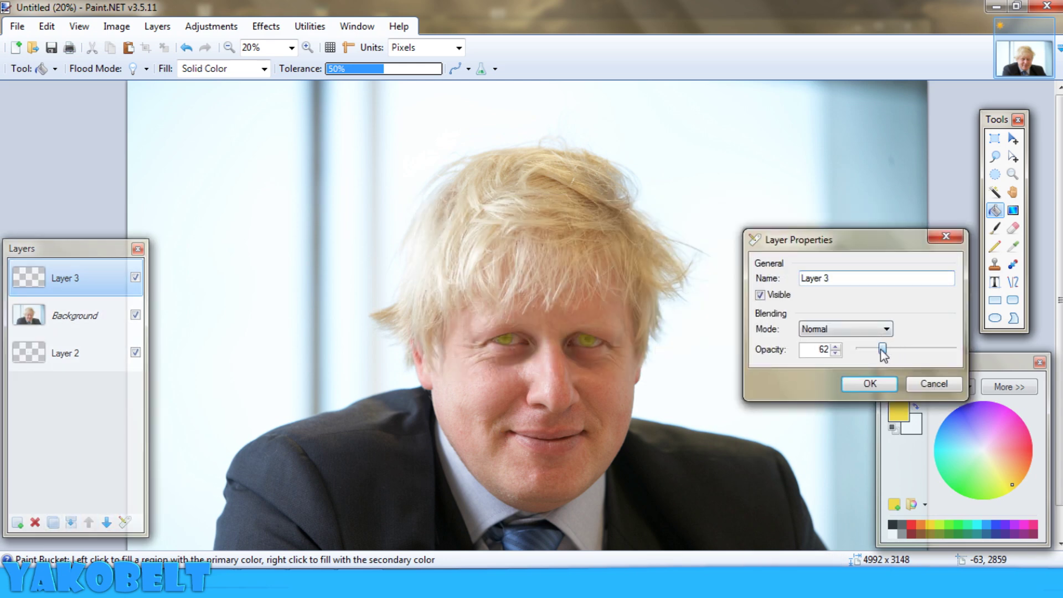
left_click(868, 383)
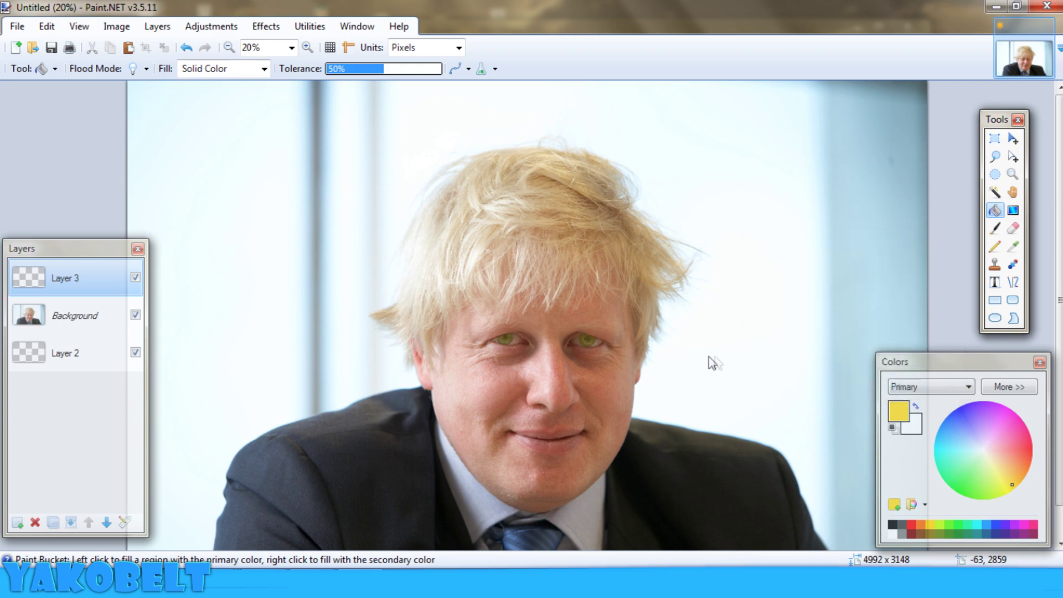
Examine the tinted irises up close and at whole-portrait distance
scroll(629, 339, "down", 2)
scroll(571, 331, "up", 3)
scroll(586, 316, "down", 1)
scroll(612, 375, "up", 4)
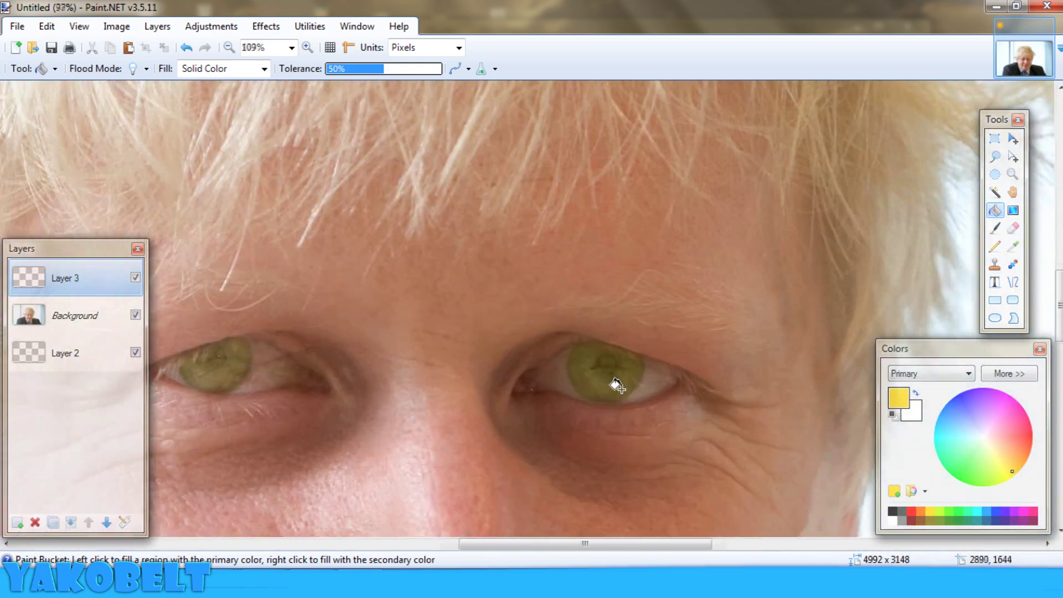
scroll(645, 386, "down", 2)
scroll(643, 387, "down", 2)
scroll(637, 399, "up", 3)
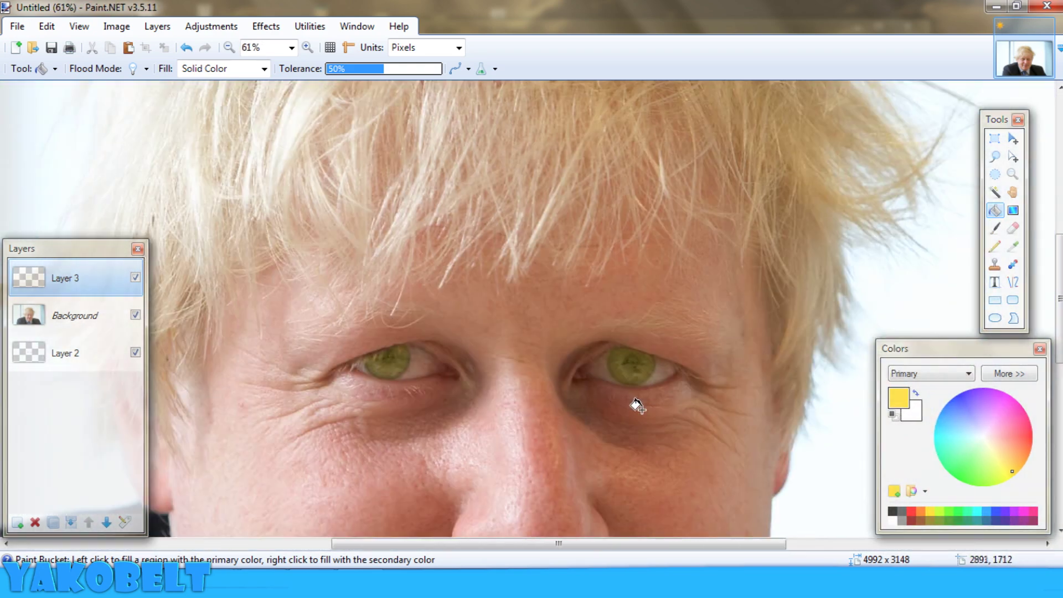
scroll(607, 379, "down", 3)
scroll(310, 421, "down", 3)
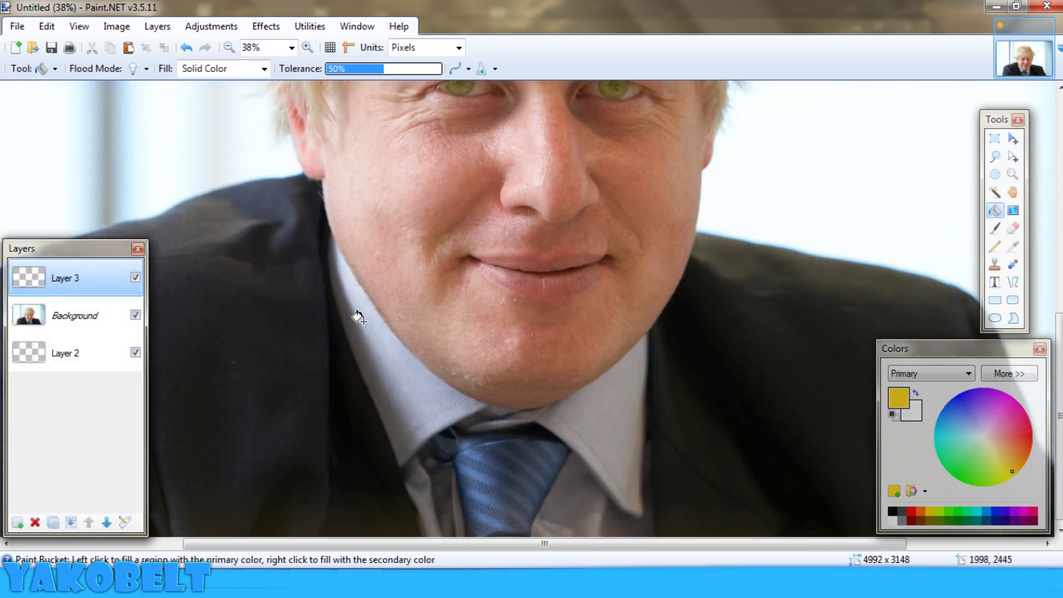
scroll(388, 349, "up", 3)
scroll(398, 415, "down", 1)
Raise Layer 3's opacity to 90 for a stronger iris tint
left_click(124, 523)
left_click_drag(492, 206, 702, 234)
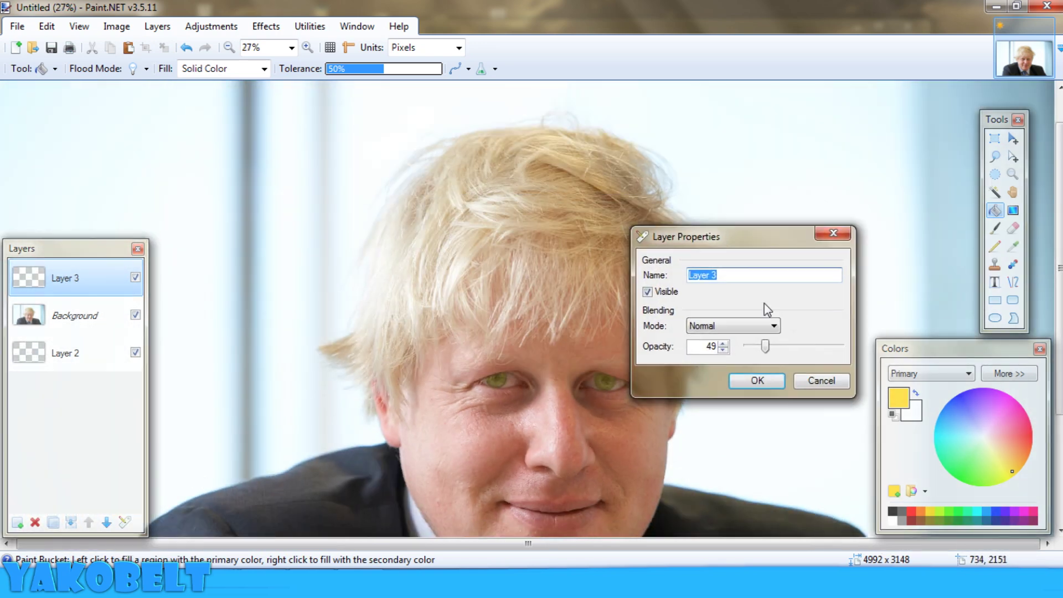
left_click(783, 347)
left_click(758, 381)
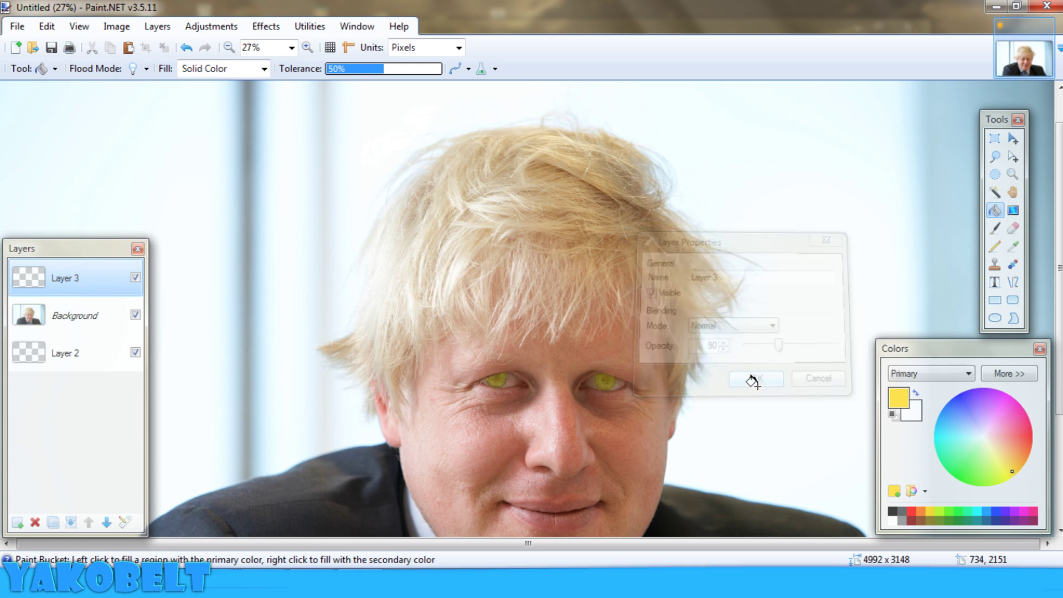
scroll(741, 375, "down", 2)
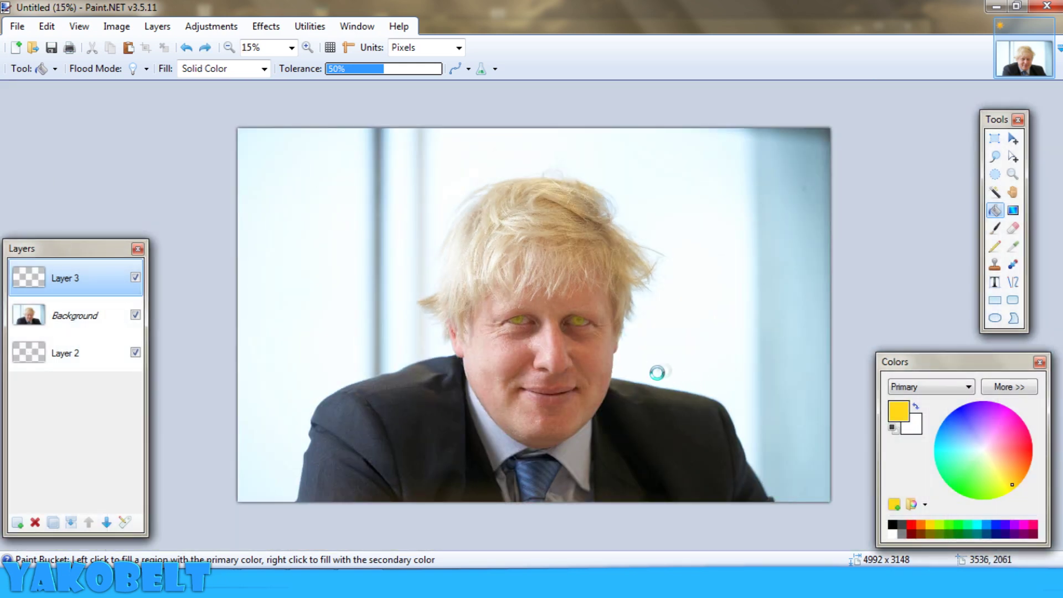
scroll(532, 330, "up", 2)
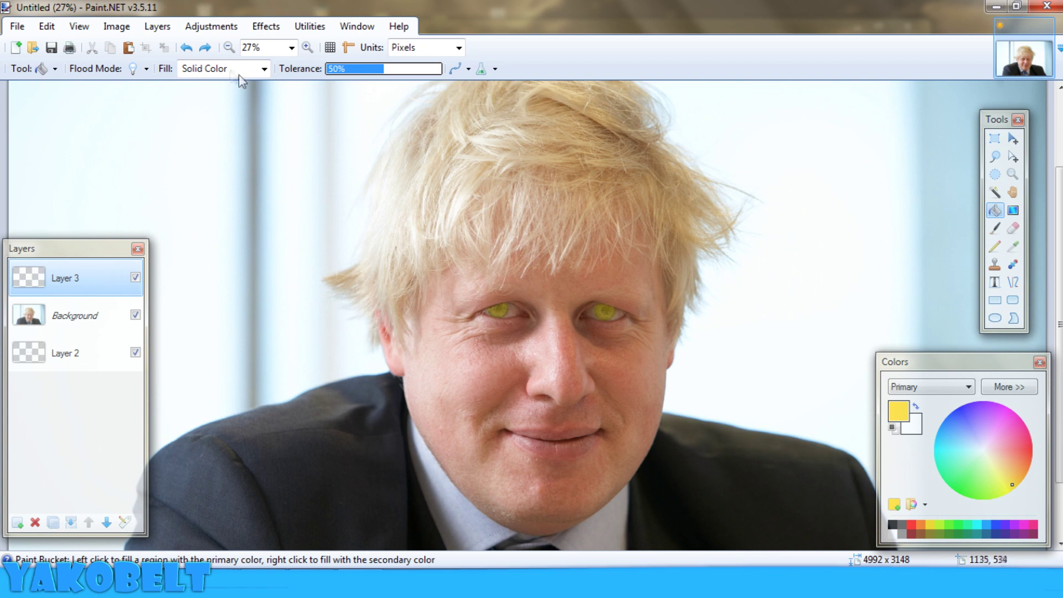
Recolour the iris fills on Layer 3 to pink with a Hue / Saturation adjustment, setting the hue to -71
left_click(212, 28)
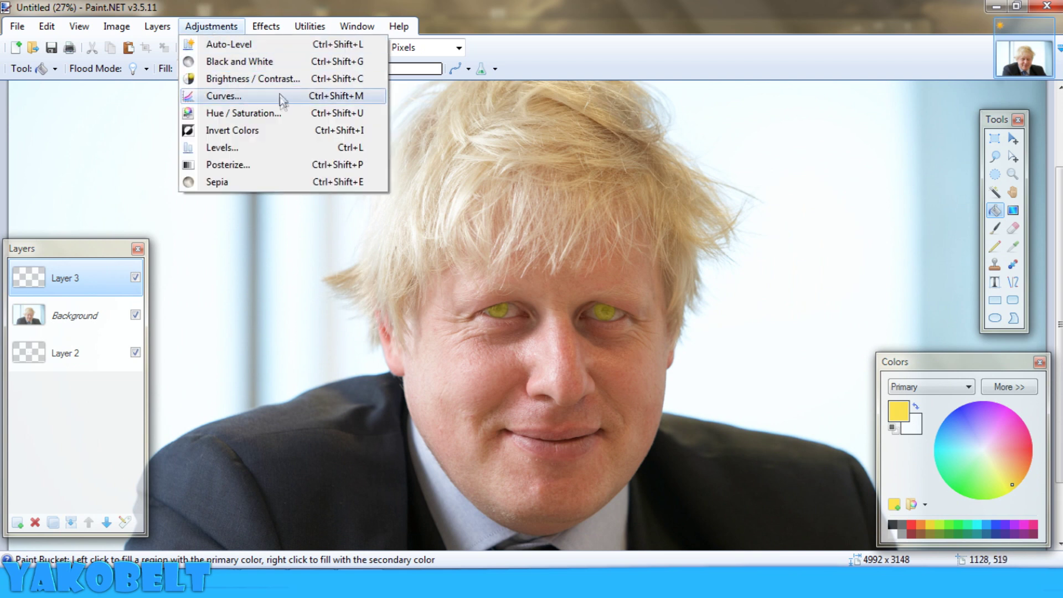
left_click(283, 114)
left_click_drag(541, 216, 857, 223)
left_click_drag(808, 262, 780, 267)
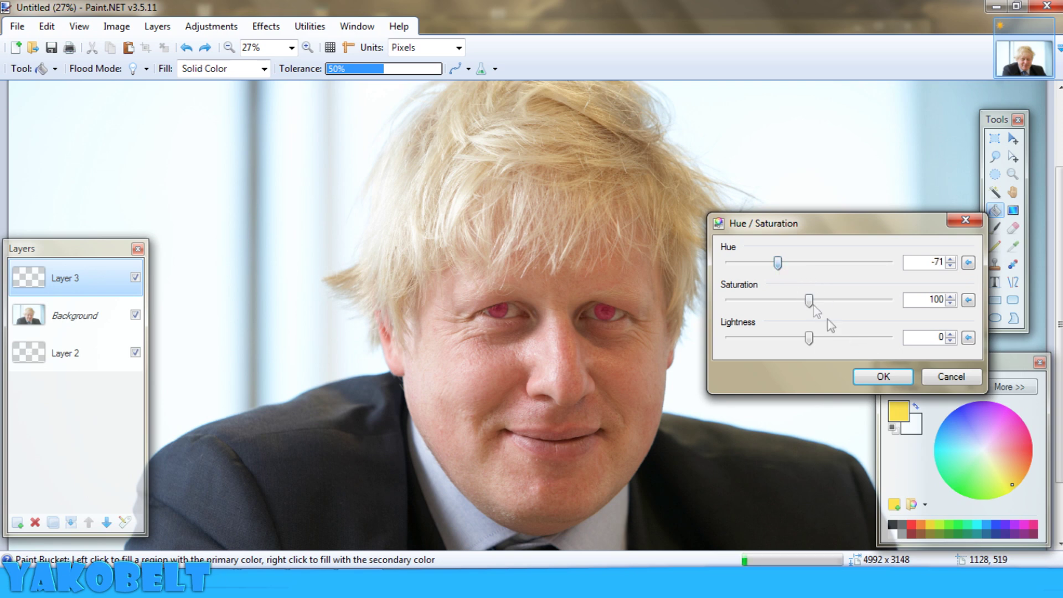
left_click(883, 376)
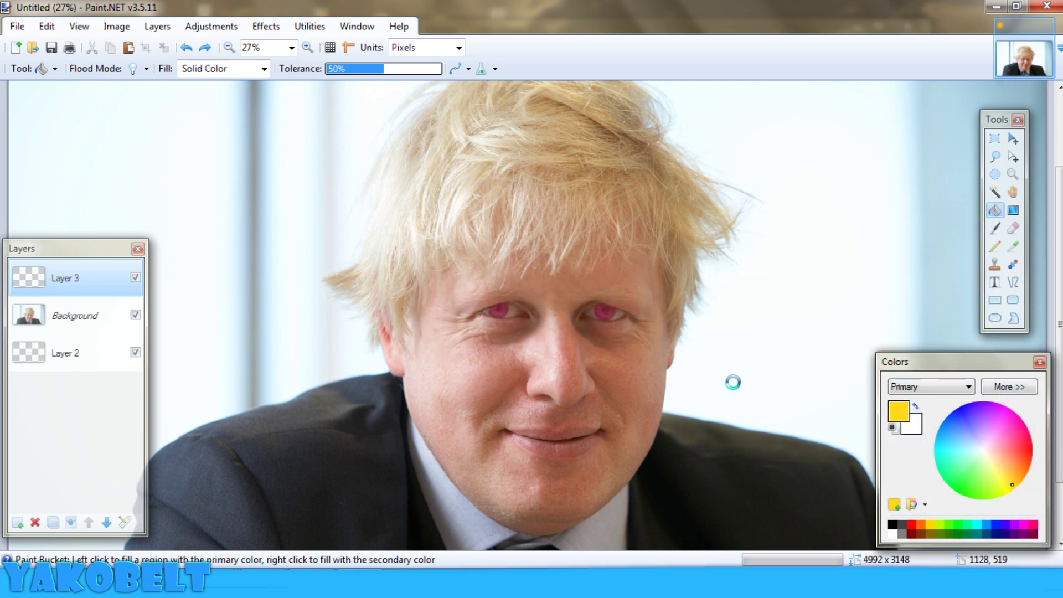
Examine the pink irises up close and at whole-portrait distance
scroll(726, 375, "down", 3)
scroll(731, 365, "up", 2)
scroll(734, 355, "down", 2)
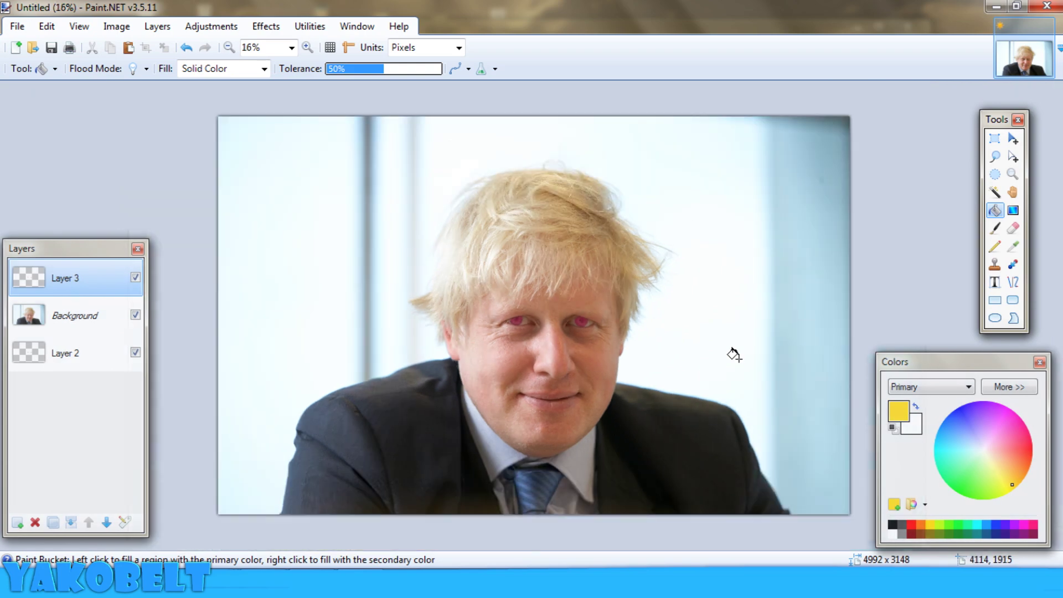
scroll(554, 321, "up", 3)
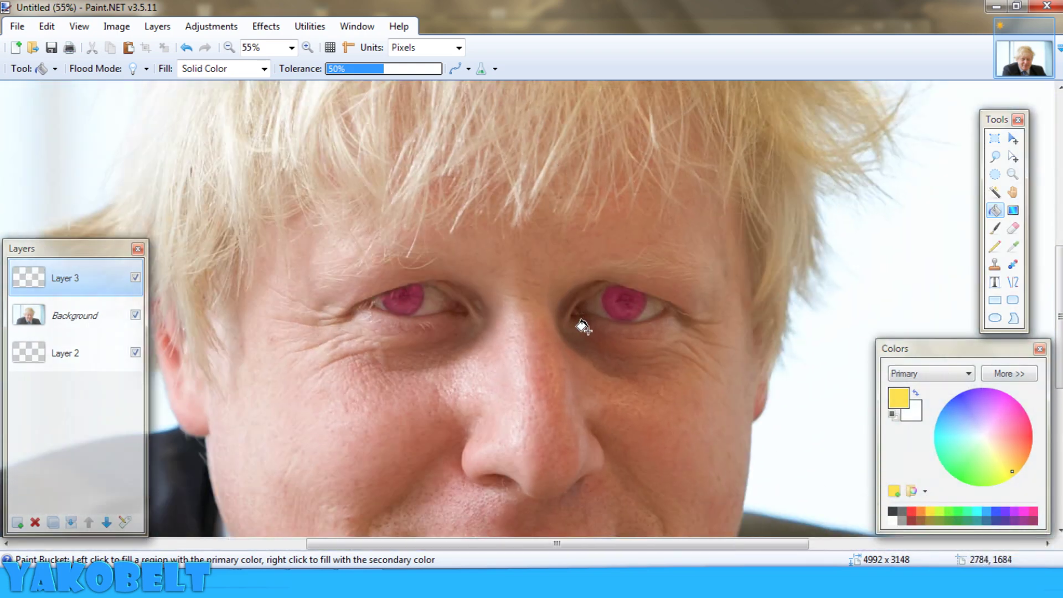
scroll(582, 310, "down", 2)
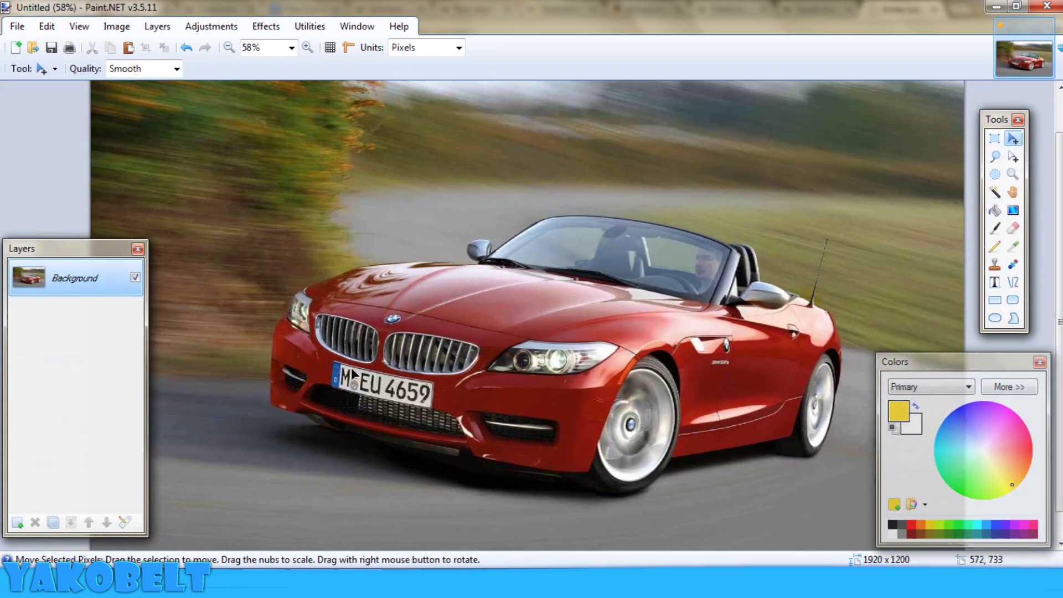
Examine the red car's front end and body outline up close and from a distance
scroll(313, 380, "up", 3)
scroll(313, 379, "up", 2)
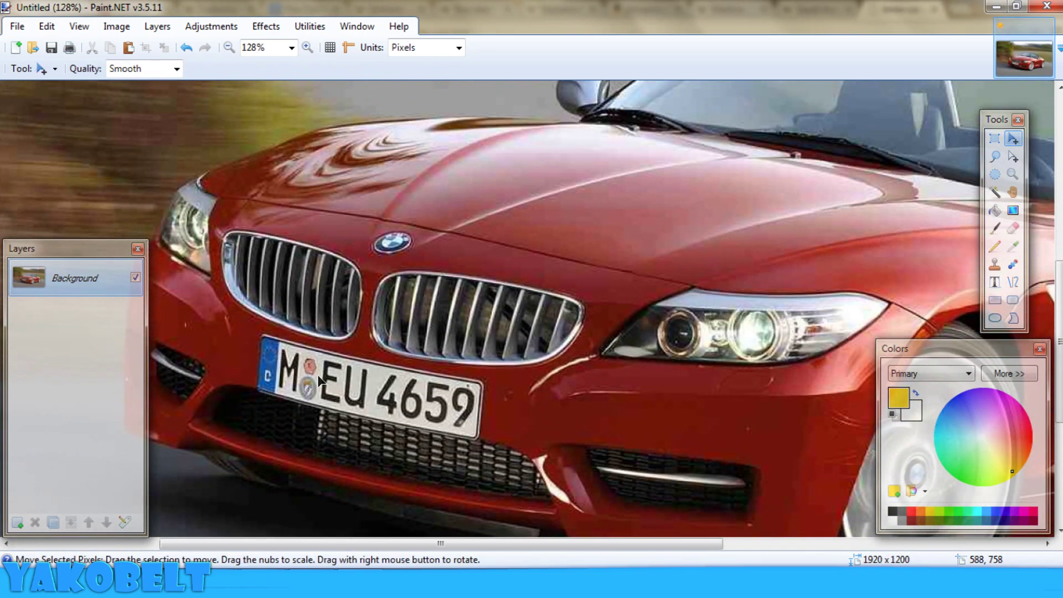
scroll(313, 380, "down", 1)
scroll(313, 380, "down", 2)
scroll(313, 379, "up", 3)
scroll(326, 379, "down", 2)
scroll(326, 379, "up", 3)
scroll(326, 380, "down", 1)
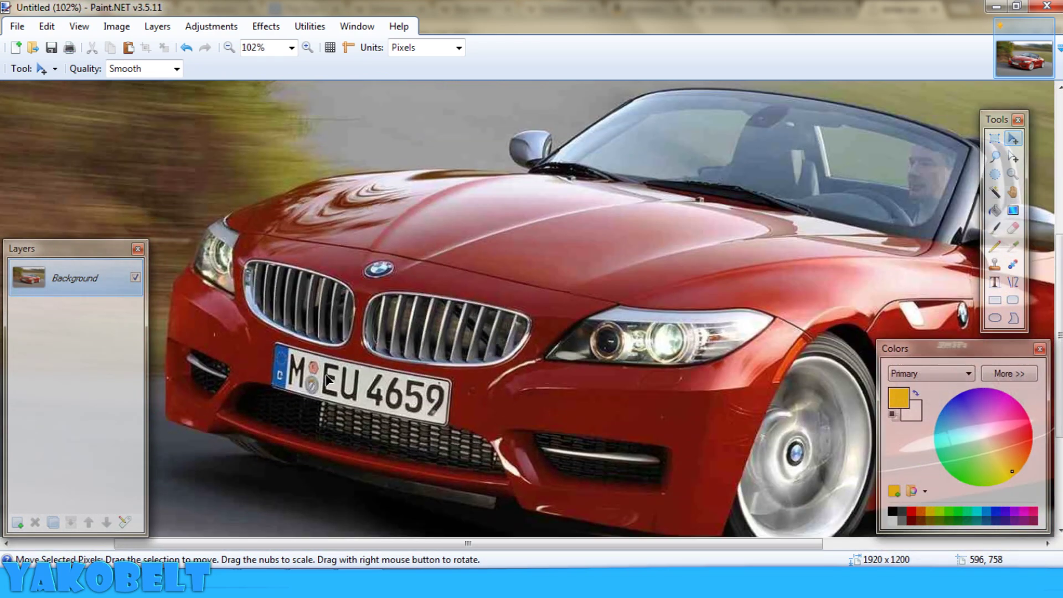
scroll(327, 379, "down", 3)
scroll(327, 382, "up", 3)
scroll(268, 399, "down", 2)
scroll(267, 399, "down", 1)
scroll(232, 382, "up", 5)
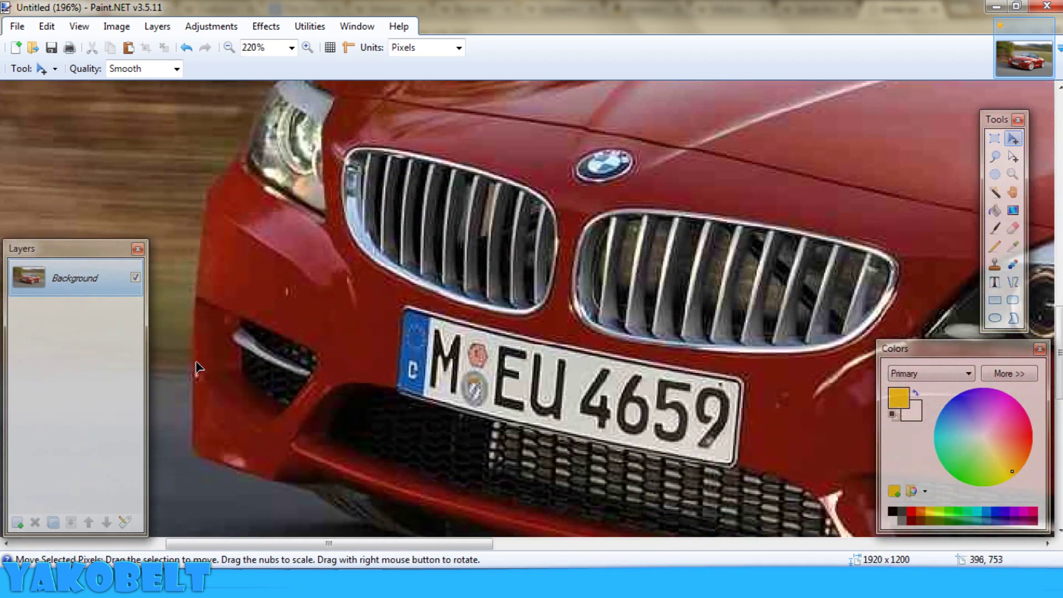
scroll(198, 367, "up", 2)
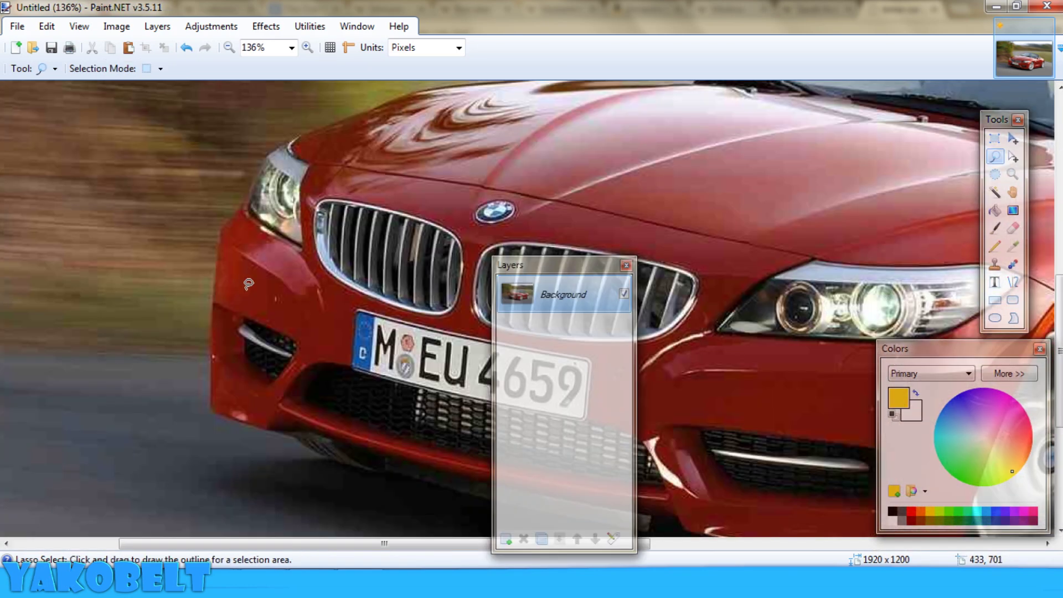
scroll(248, 284, "down", 4)
scroll(300, 320, "up", 3)
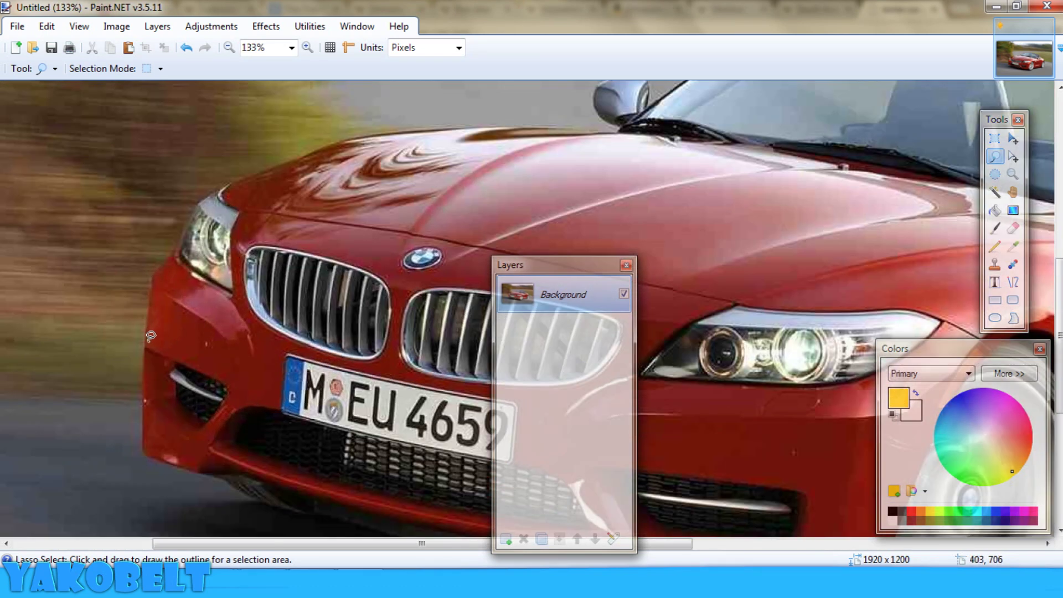
scroll(150, 336, "up", 3)
left_click_drag(140, 347, 141, 335)
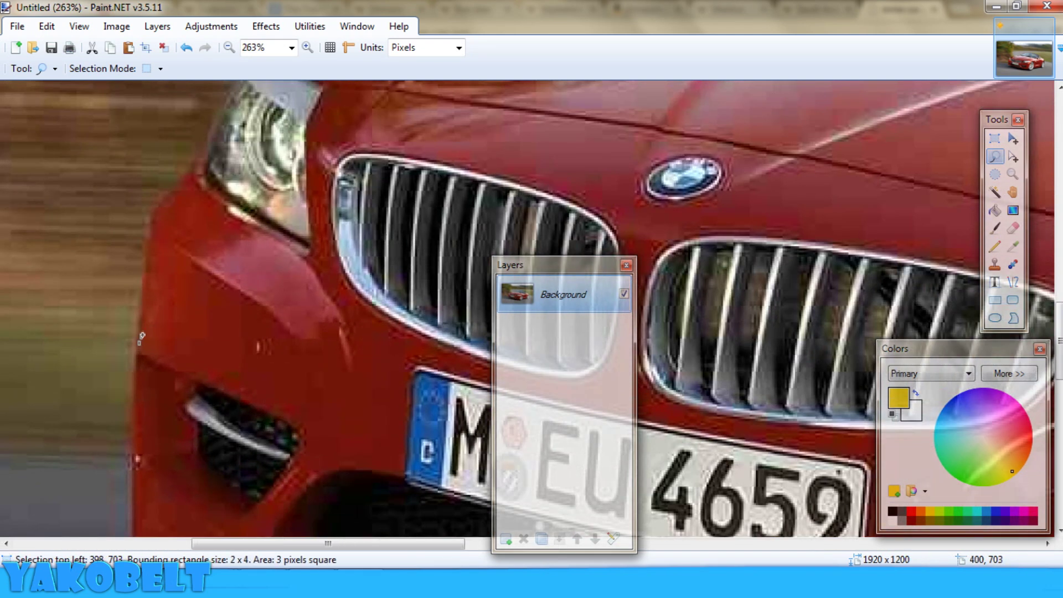
left_click(187, 48)
Lasso a narrow sliver about 28 x 86 pixels along the front bumper's outer edge, up to the far-side headlight
scroll(176, 326, "up", 2)
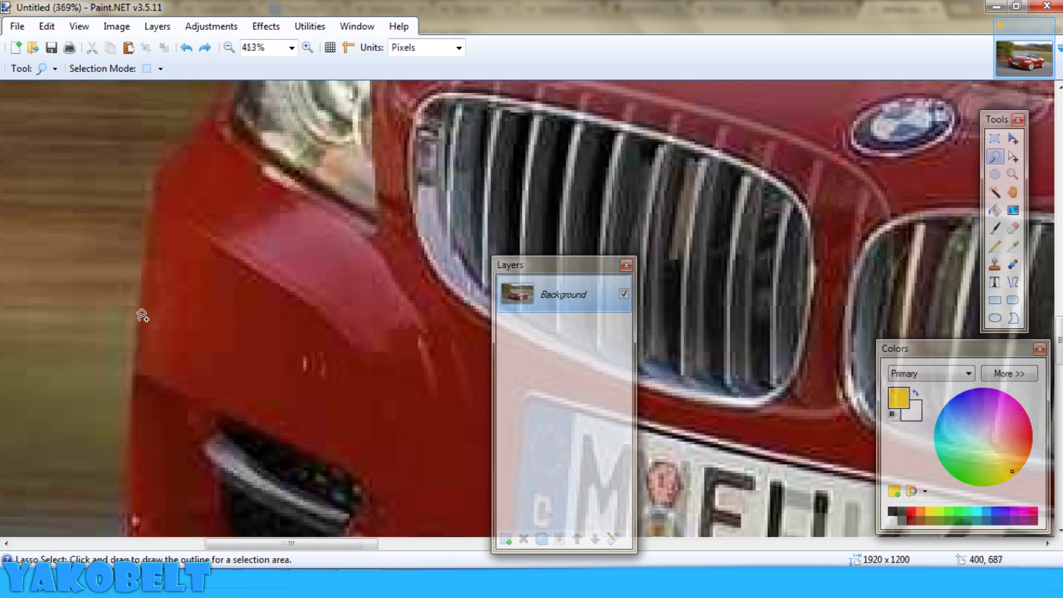
scroll(169, 324, "down", 2)
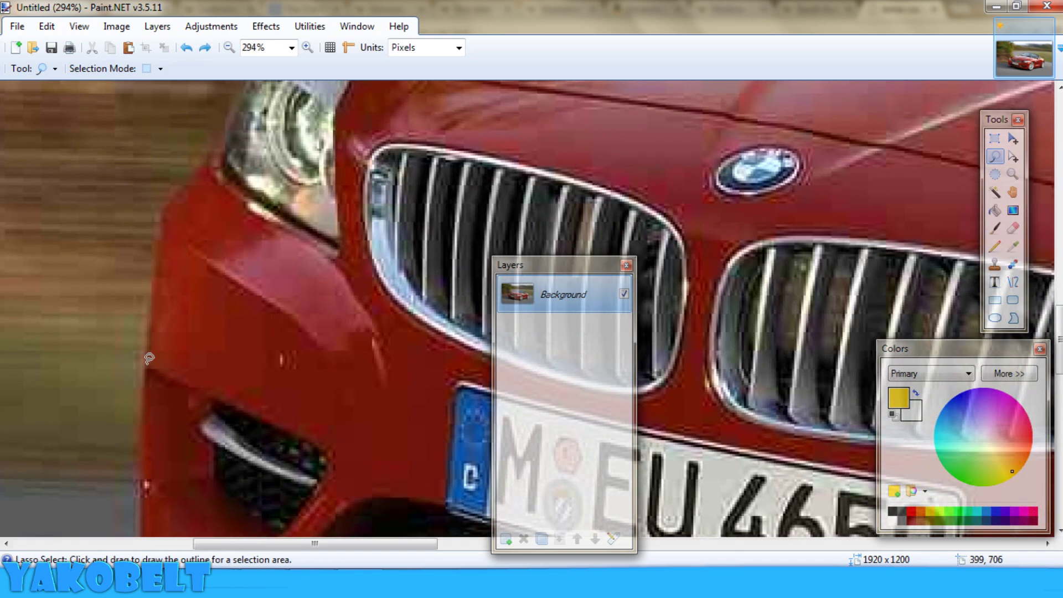
left_click(149, 355)
mouse_move(151, 343)
left_mouse_down()
mouse_move(163, 219)
mouse_move(213, 164)
left_mouse_up()
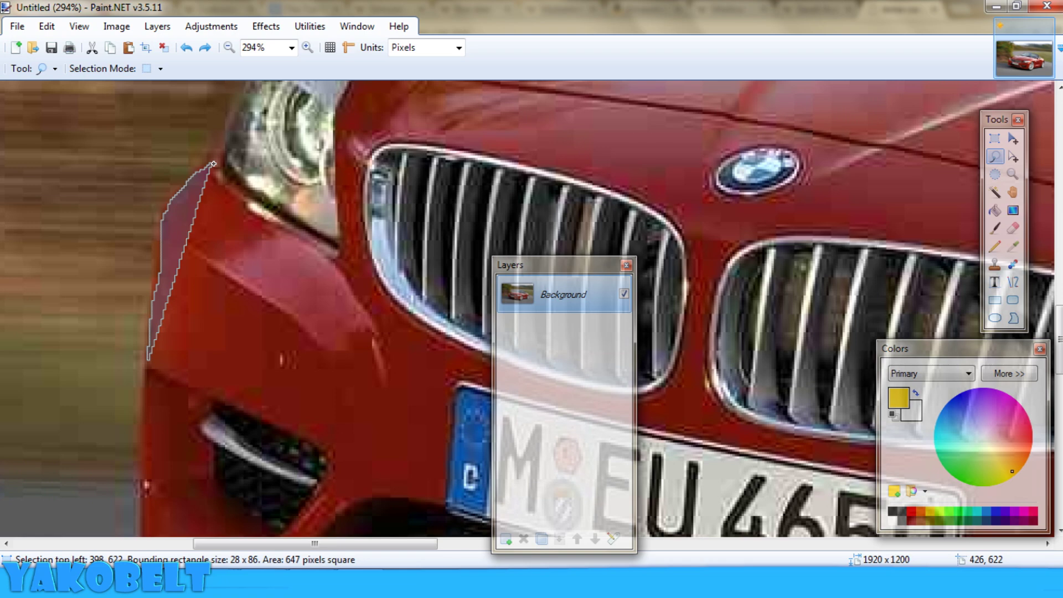
Extend the Lasso selection in Add (union) mode along the outer edge of the far-side headlight
scroll(213, 164, "down", 3)
mouse_move(215, 162)
left_mouse_down()
mouse_move(221, 114)
mouse_move(248, 213)
left_mouse_up()
scroll(221, 115, "up", 3)
scroll(147, 277, "down", 3)
scroll(147, 277, "up", 3)
scroll(147, 277, "up", 2)
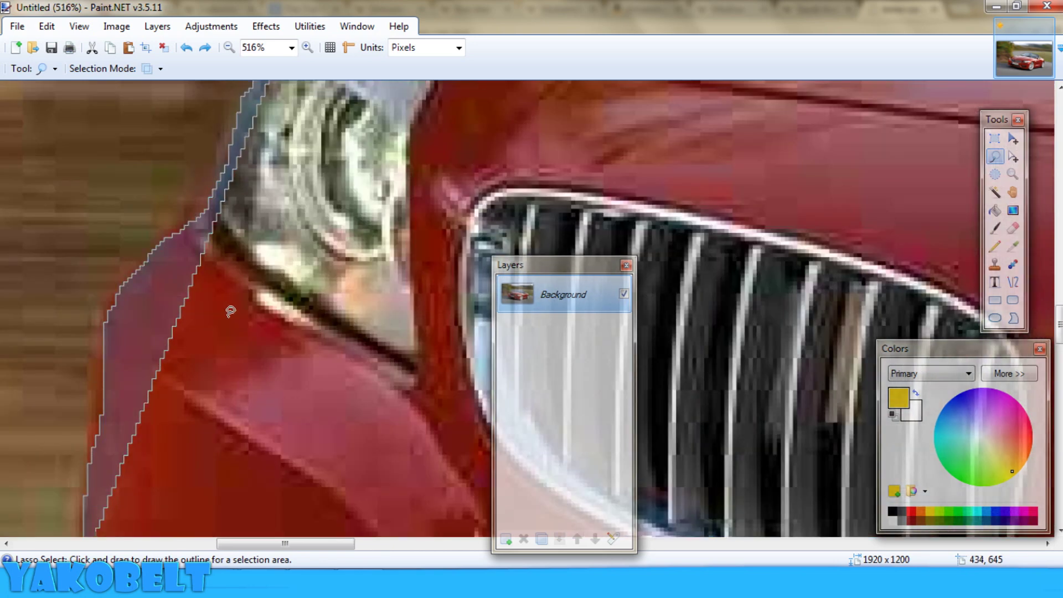
scroll(281, 309, "up", 2)
scroll(332, 445, "down", 3)
scroll(349, 443, "up", 5)
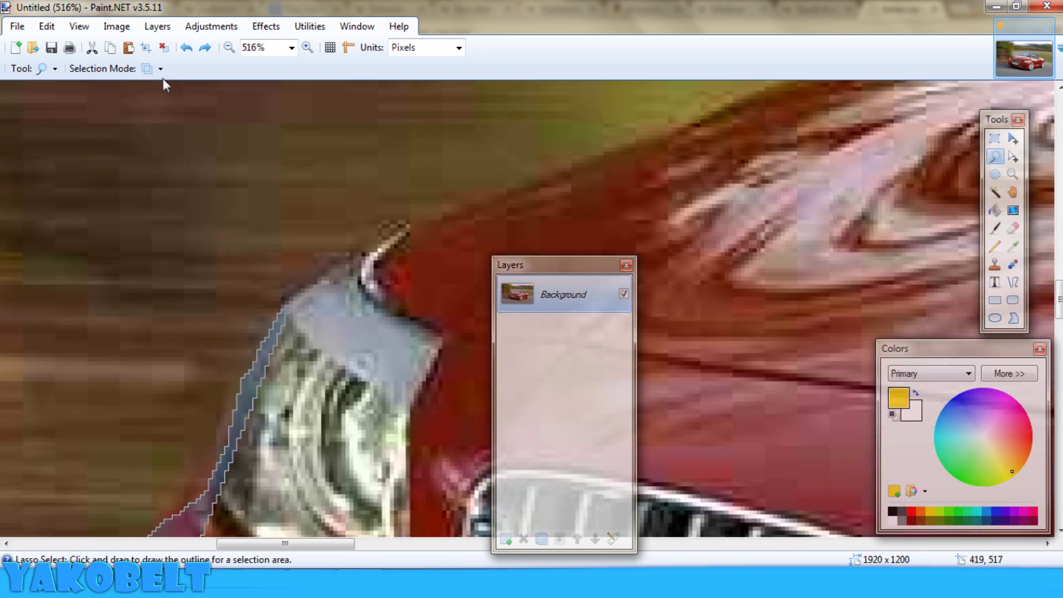
Keep adding to the selection with the far-side headlight's top rim and the adjoining front strip of the hood
left_click(161, 69)
left_click(290, 230)
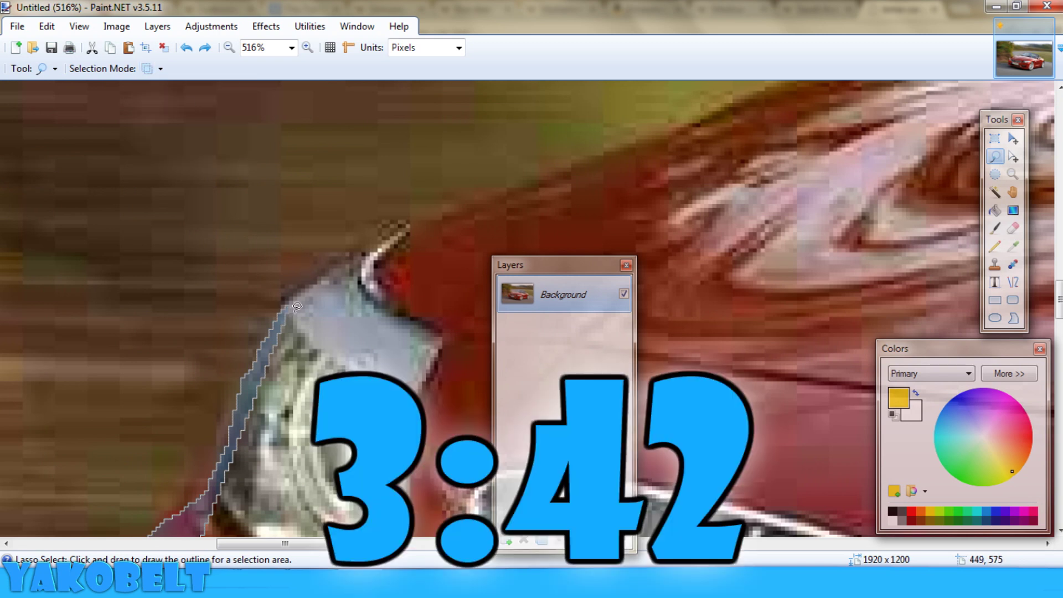
mouse_move(299, 306)
left_mouse_down()
mouse_move(286, 307)
mouse_move(342, 264)
mouse_move(598, 158)
mouse_move(797, 162)
left_mouse_up()
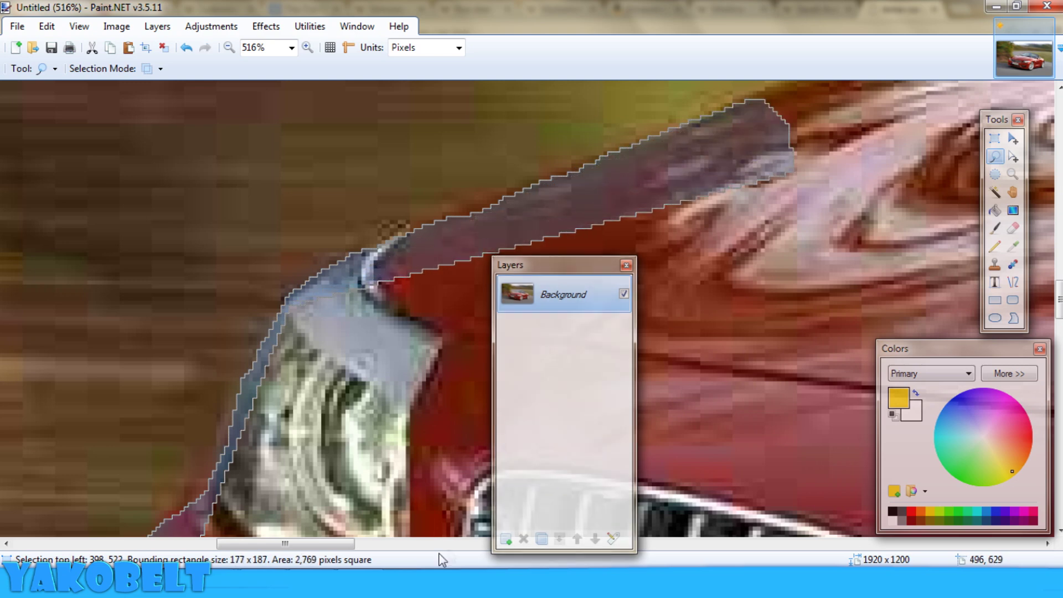
Extend the selection along the hood's upper edge, past the swirled reflections, to the base of the windshield
scroll(342, 373, "right", 10)
scroll(342, 374, "up", 5)
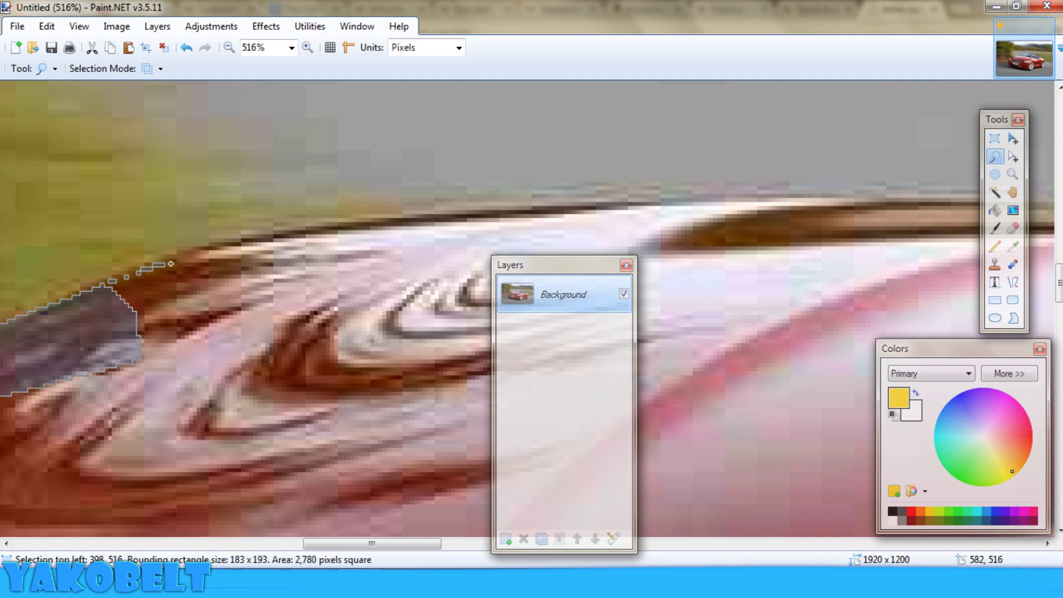
mouse_move(226, 248)
left_mouse_down()
mouse_move(368, 223)
mouse_move(551, 209)
mouse_move(698, 366)
left_mouse_up()
scroll(372, 373, "down", 4)
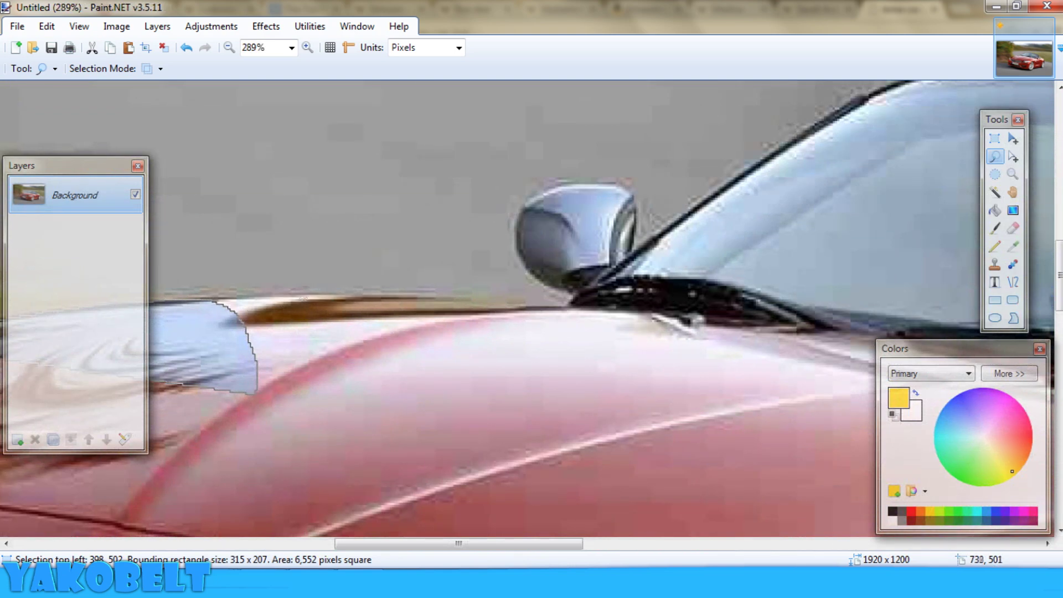
mouse_move(304, 298)
left_mouse_down()
mouse_move(676, 310)
mouse_move(194, 233)
mouse_move(457, 284)
mouse_move(809, 376)
left_mouse_up()
Add the bodywork from the windshield base along the top of the door and rear fender down to the rear wheel arch
scroll(675, 310, "right", 8)
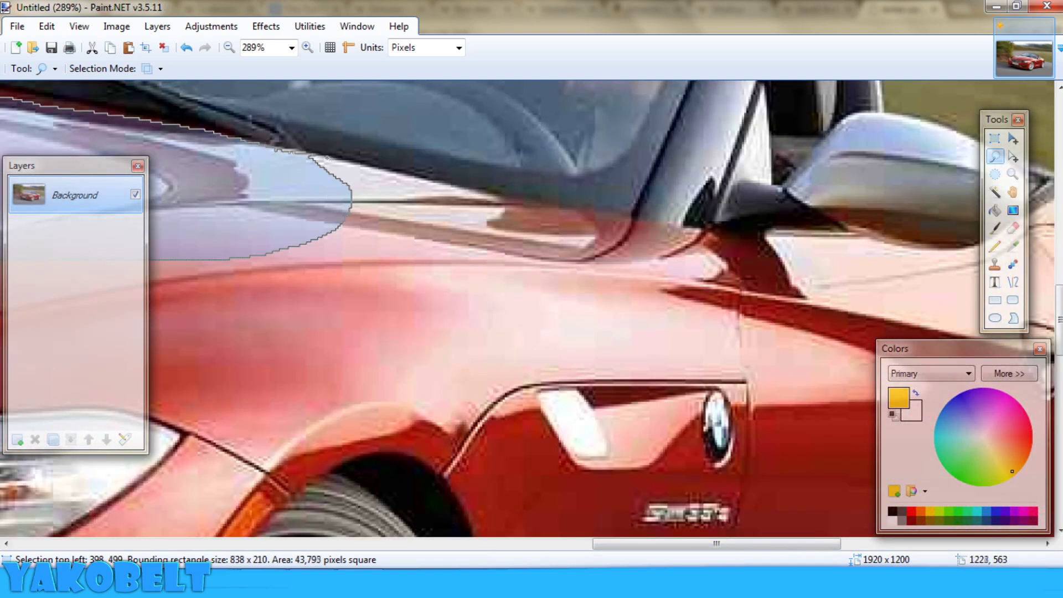
mouse_move(343, 199)
left_mouse_down()
mouse_move(499, 200)
mouse_move(654, 233)
mouse_move(659, 288)
left_mouse_up()
scroll(654, 233, "right", 6)
mouse_move(571, 237)
left_mouse_down()
mouse_move(786, 236)
mouse_move(864, 260)
mouse_move(891, 288)
mouse_move(719, 178)
mouse_move(768, 259)
mouse_move(781, 423)
mouse_move(702, 366)
mouse_move(618, 513)
mouse_move(504, 381)
left_mouse_up()
scroll(891, 288, "down", 3)
scroll(892, 288, "right", 3)
left_click_drag(477, 325, 487, 283)
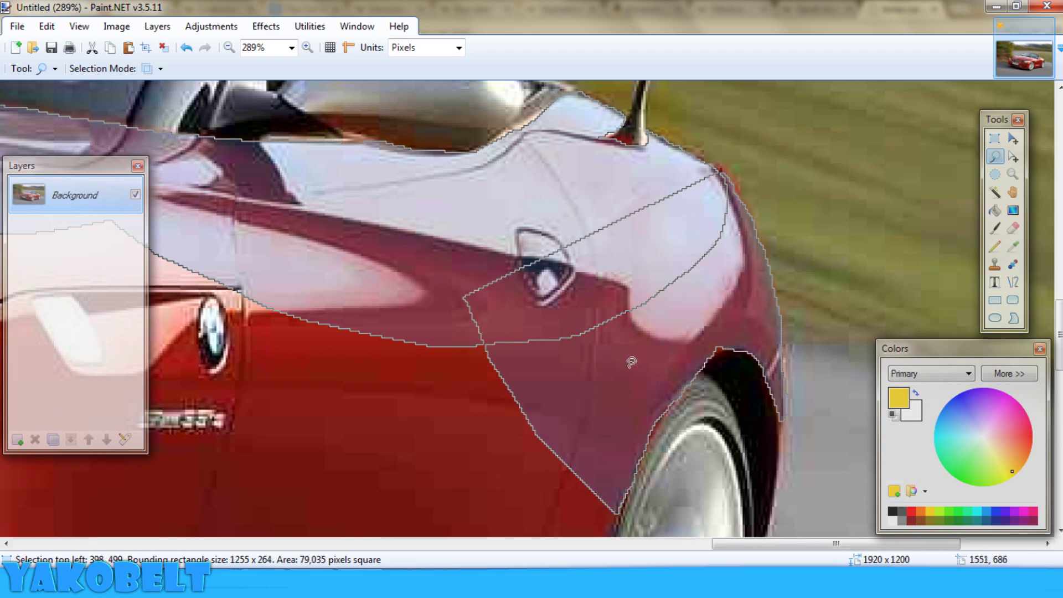
Add the side panel in front of the rear wheel to the selection, down to the lower sill
scroll(736, 442, "down", 5)
left_click_drag(744, 550, 727, 550)
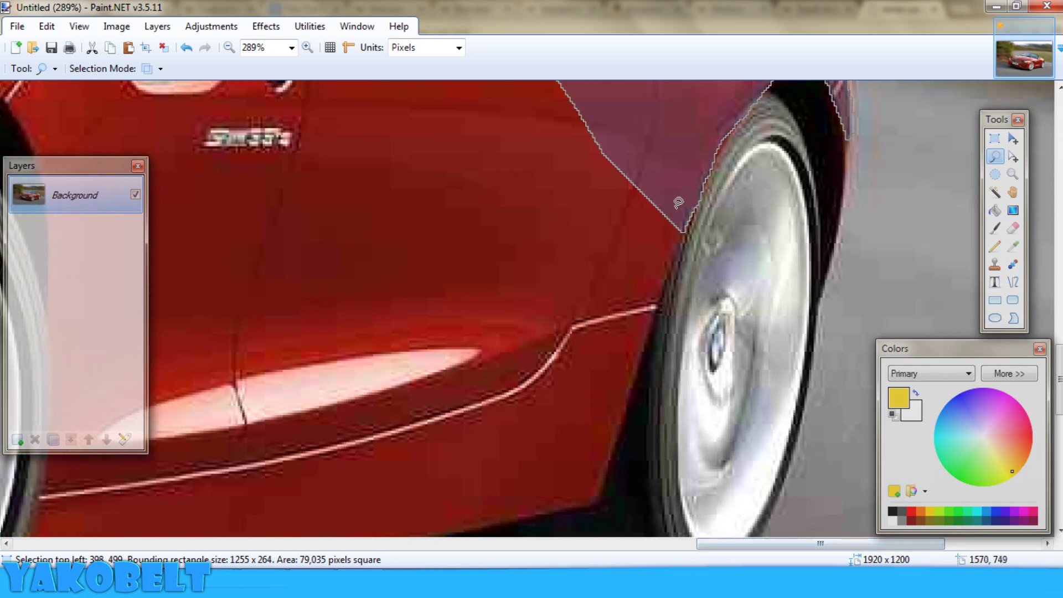
left_click_drag(654, 317, 628, 399)
left_click_drag(622, 427, 592, 505)
Extend the selection along the lower sill and around the front wheel arch, enclosing the door and side panels
left_click_drag(716, 544, 643, 540)
scroll(841, 236, "down", 5)
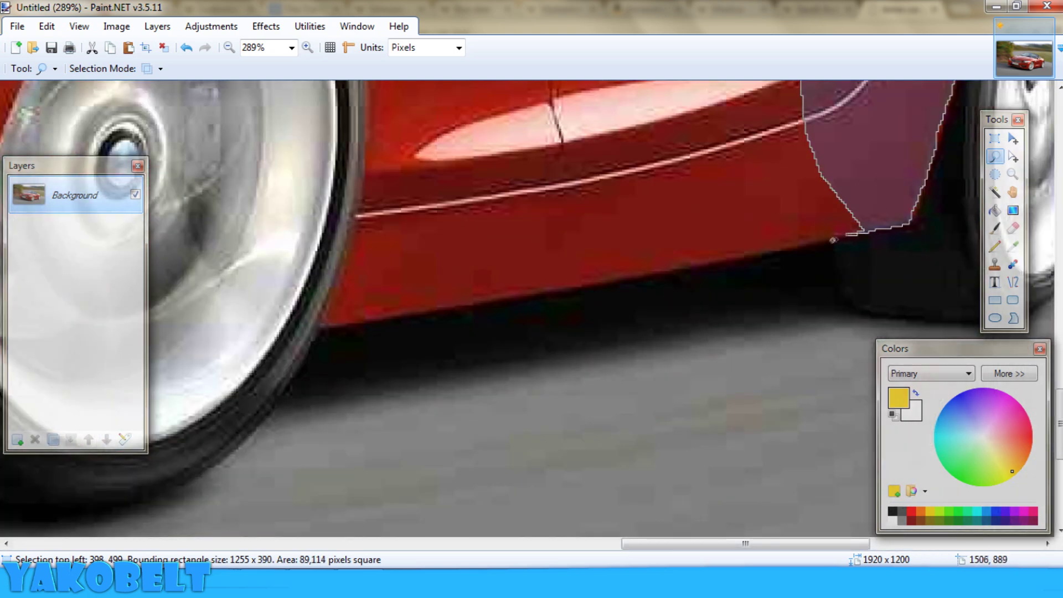
mouse_move(783, 250)
left_mouse_down()
mouse_move(328, 327)
mouse_move(377, 126)
mouse_move(371, 404)
mouse_move(365, 383)
mouse_move(238, 264)
mouse_move(399, 141)
left_mouse_up()
Add more of the front fender above the front wheel arch, joining it to the selected hood area
left_click_drag(713, 545, 621, 545)
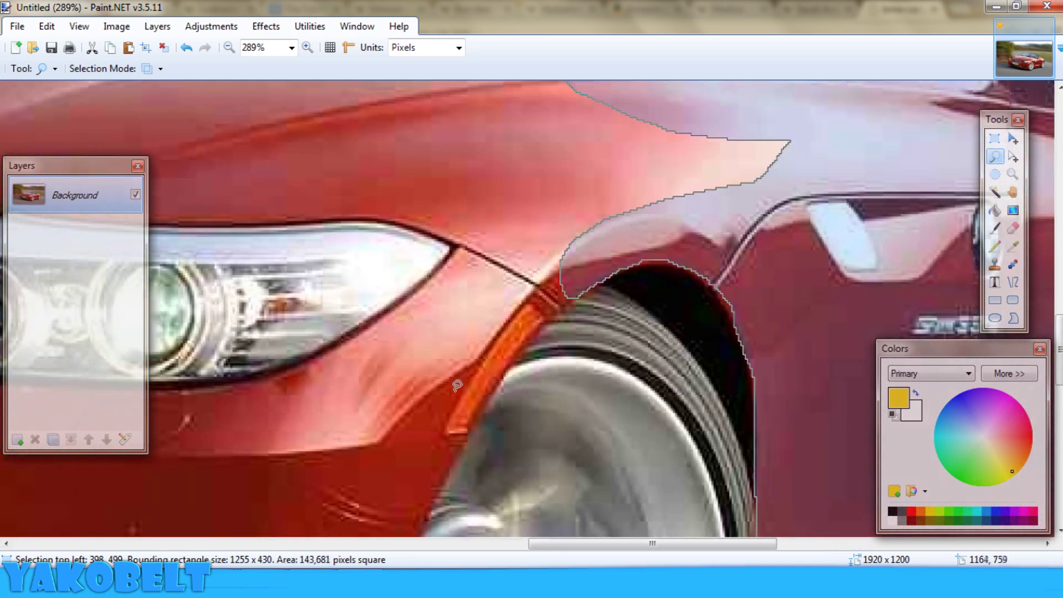
scroll(843, 314, "up", 2)
mouse_move(661, 292)
left_mouse_down()
mouse_move(859, 260)
mouse_move(662, 291)
left_mouse_up()
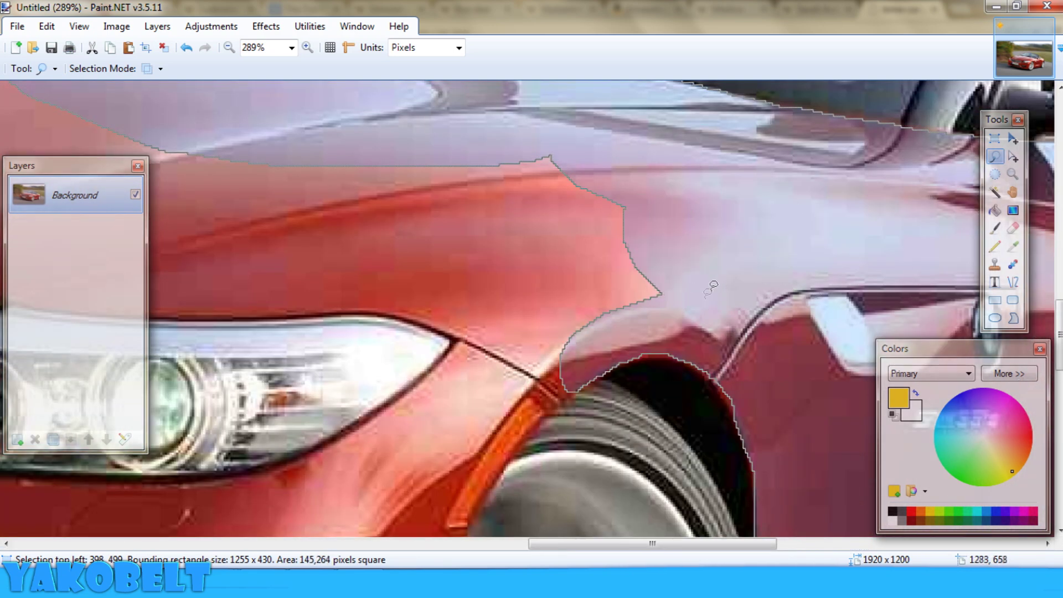
scroll(632, 247, "up", 2)
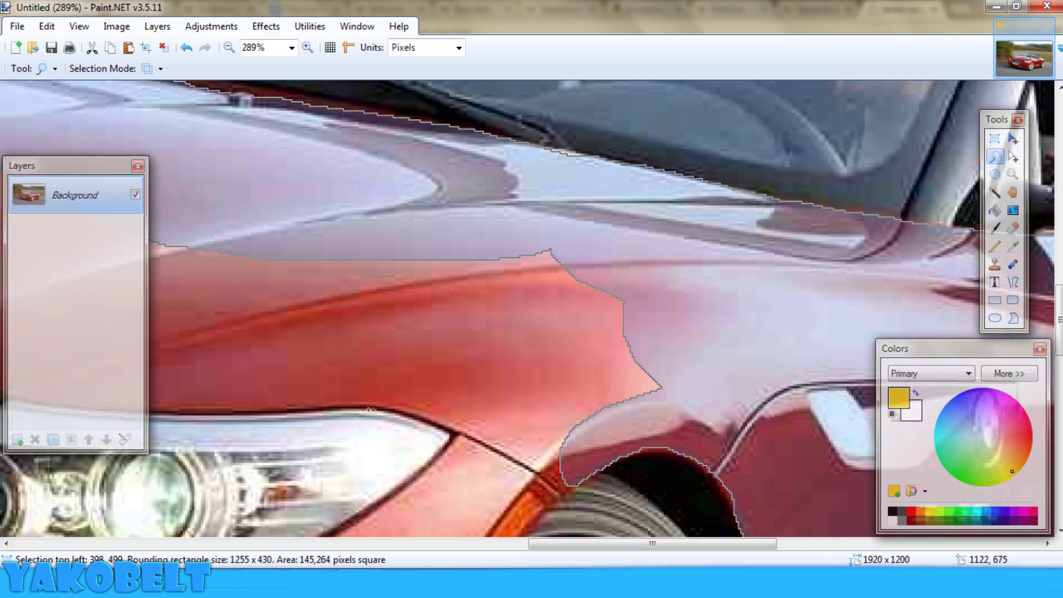
Add the fender and hood area above the near-side headlight and along the top of the near-side grille
mouse_move(485, 449)
left_mouse_down()
mouse_move(362, 408)
mouse_move(548, 219)
mouse_move(665, 311)
mouse_move(603, 443)
left_mouse_up()
left_click_drag(573, 545, 470, 545)
mouse_move(646, 415)
left_mouse_down()
mouse_move(421, 387)
mouse_move(387, 531)
mouse_move(653, 205)
mouse_move(521, 270)
mouse_move(421, 260)
mouse_move(382, 166)
mouse_move(388, 410)
mouse_move(708, 349)
mouse_move(486, 536)
mouse_move(566, 544)
mouse_move(542, 495)
mouse_move(515, 551)
mouse_move(498, 549)
mouse_move(442, 289)
left_mouse_up()
Keep the Lasso's selection mode at Add (union) and add the patch between the hood emblem and near-side grille
left_click_drag(165, 79, 166, 79)
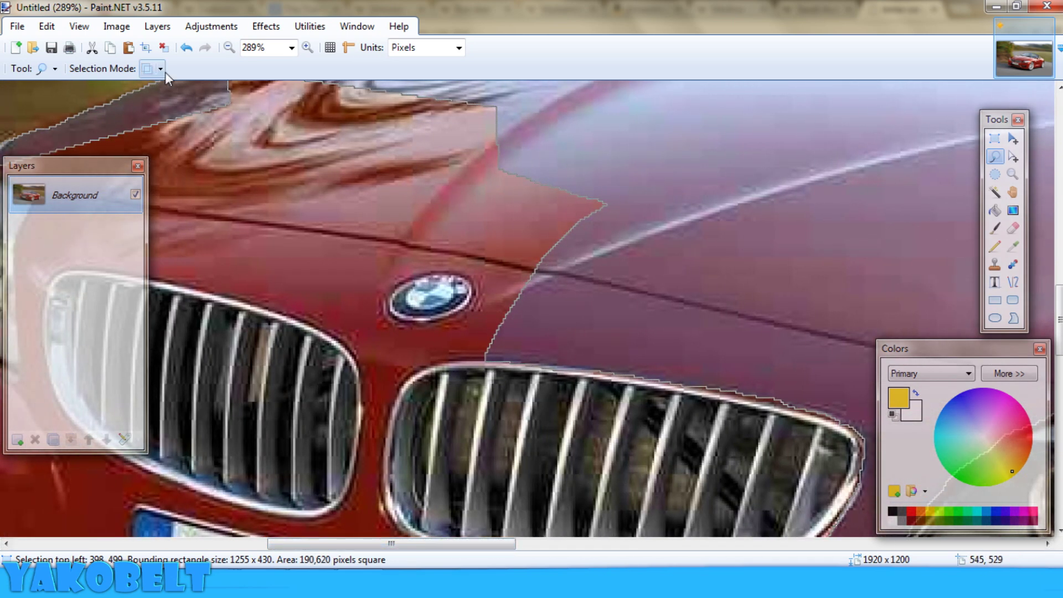
left_click(160, 69)
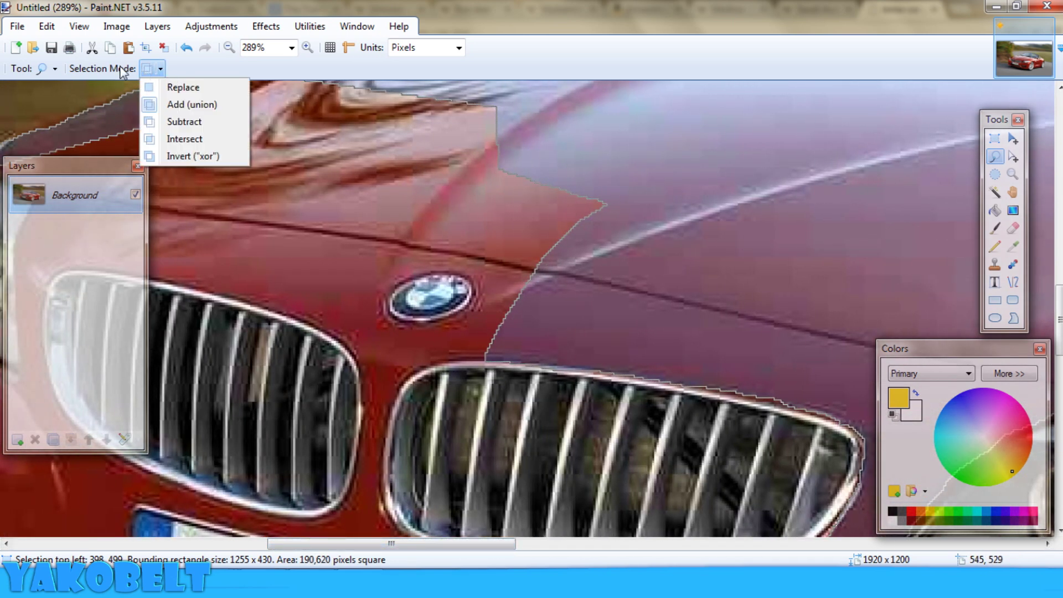
left_click(184, 104)
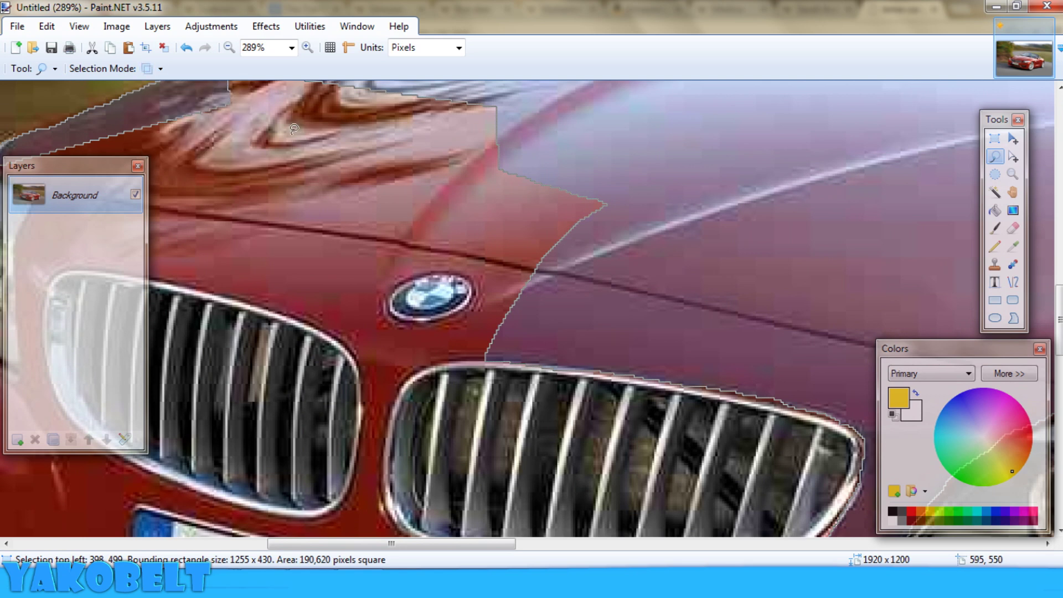
scroll(505, 324, "up", 3)
mouse_move(433, 416)
left_mouse_down()
mouse_move(486, 451)
mouse_move(475, 388)
left_mouse_up()
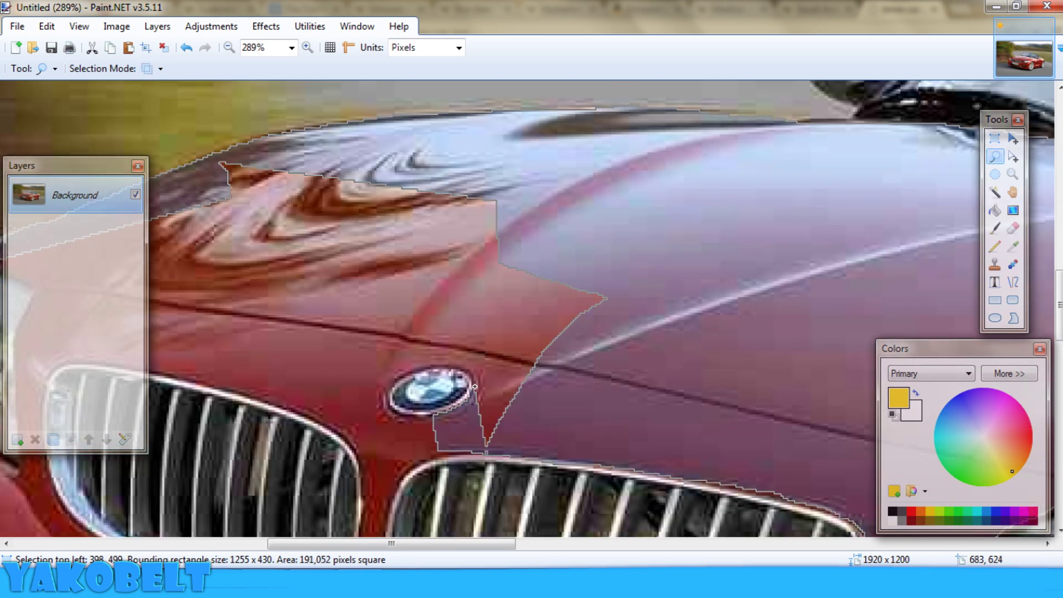
Add the hood area around the far-side headlight's inner edge and above the far-side grille
mouse_move(488, 315)
left_mouse_down()
mouse_move(607, 302)
mouse_move(552, 546)
left_mouse_up()
scroll(400, 369, "left", 5)
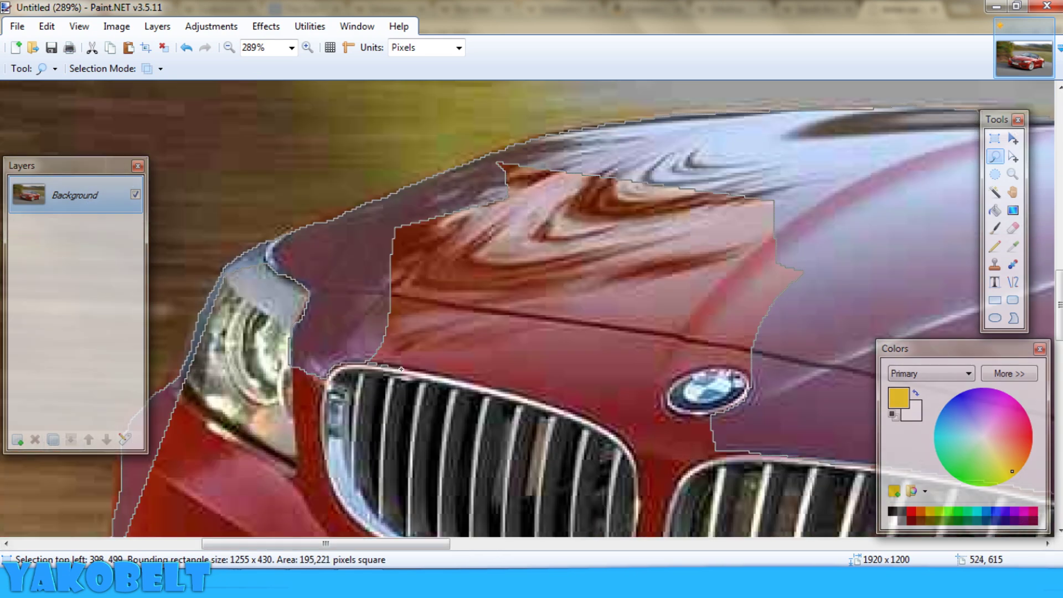
mouse_move(476, 383)
left_mouse_down()
mouse_move(503, 392)
mouse_move(569, 187)
mouse_move(518, 159)
mouse_move(472, 171)
mouse_move(378, 224)
mouse_move(416, 252)
left_mouse_up()
scroll(402, 545, "right", 3)
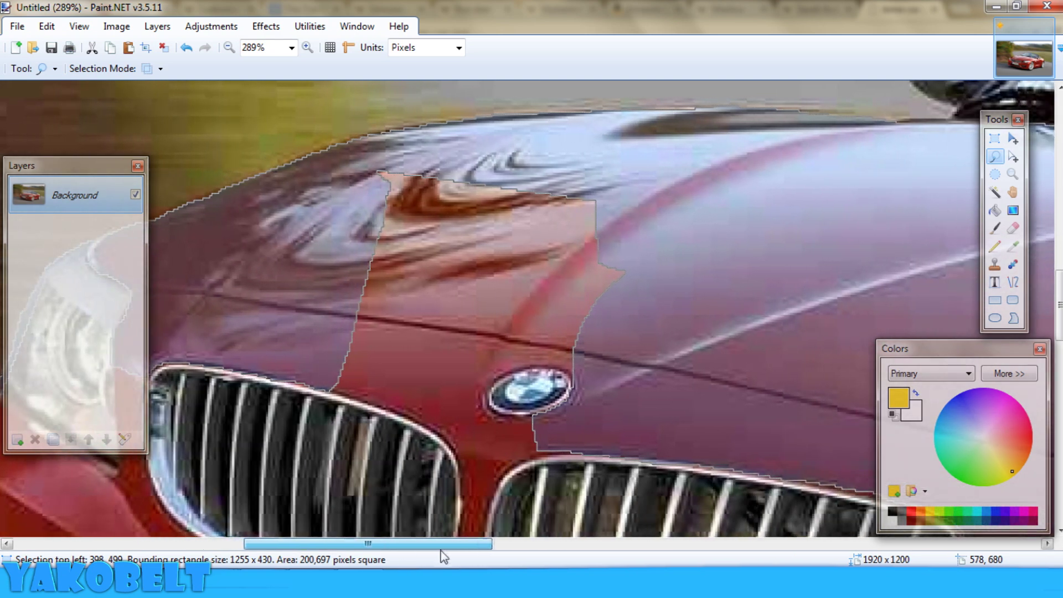
Add the remaining hood around the emblem, the strip between the grilles, the far bumper corner and the headlight-to-grille gap
mouse_move(388, 200)
left_mouse_down()
mouse_move(690, 260)
mouse_move(704, 321)
mouse_move(577, 380)
mouse_move(463, 271)
mouse_move(478, 335)
mouse_move(506, 338)
left_mouse_up()
scroll(461, 244, "up", 1)
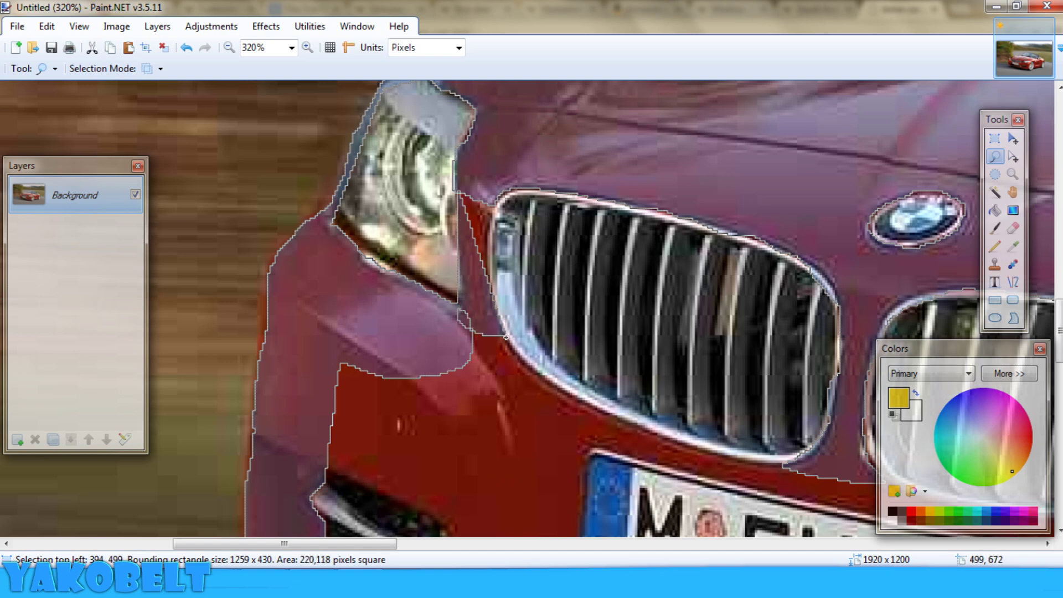
mouse_move(492, 291)
left_mouse_down()
mouse_move(463, 191)
mouse_move(490, 194)
left_mouse_up()
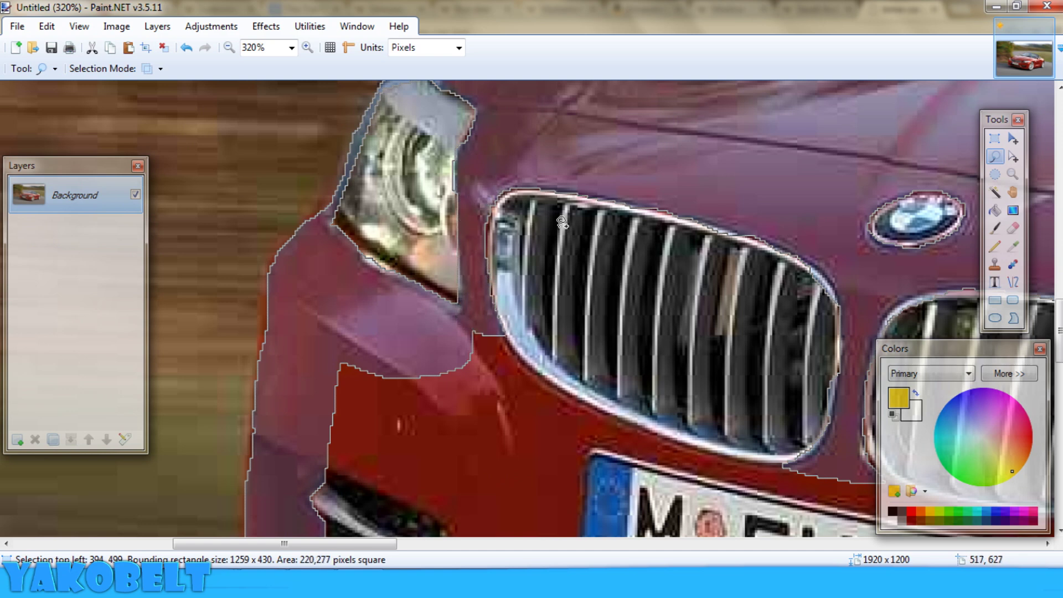
Add the far-side bumper around the fog-light recess and the first stretch of red lip beneath the lower grille to the selection
scroll(490, 194, "down", 6)
scroll(646, 264, "down", 4)
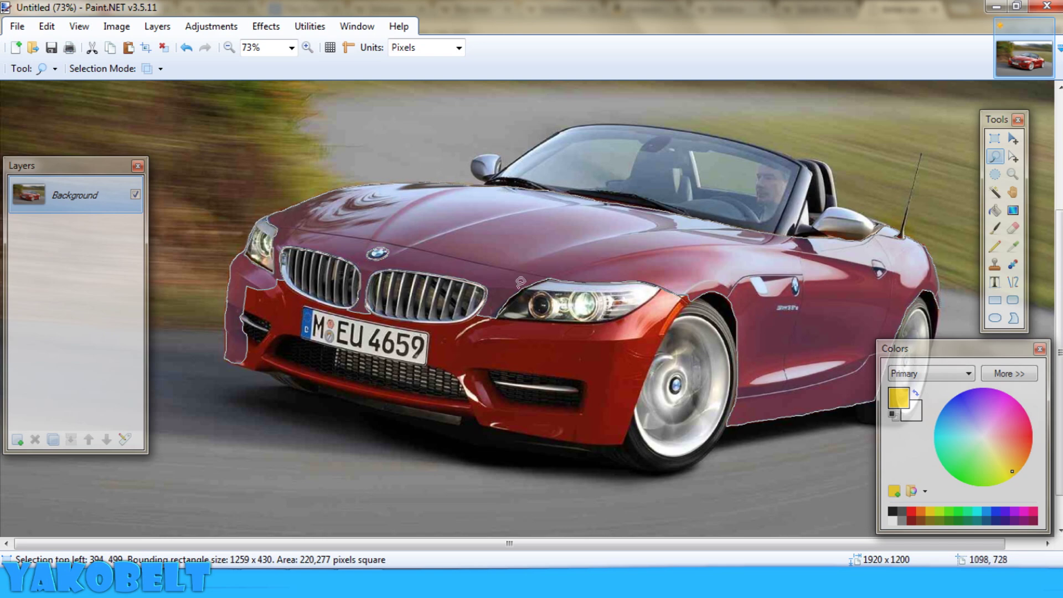
scroll(289, 311, "up", 7)
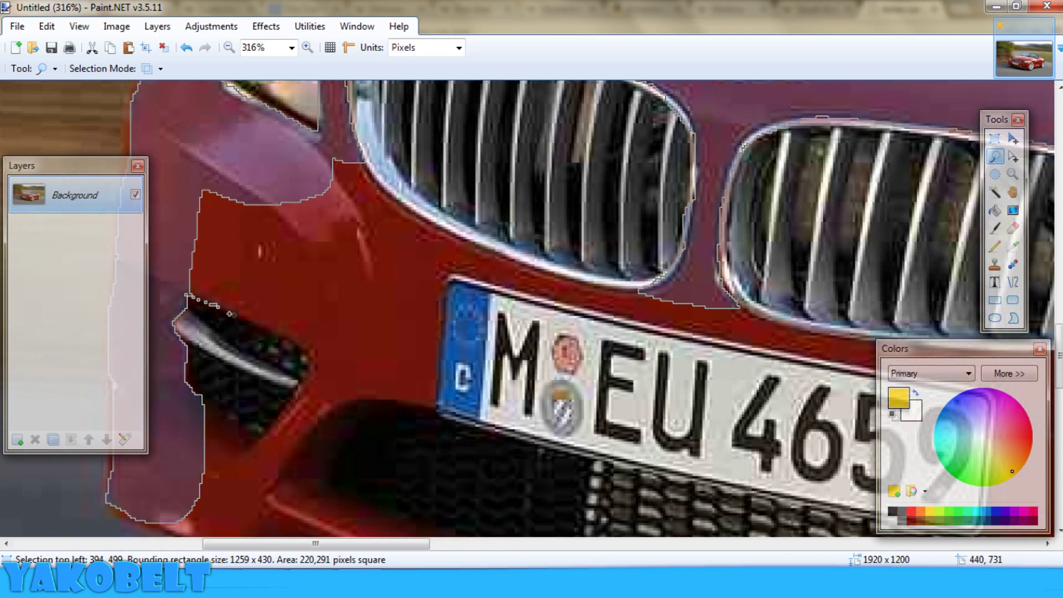
mouse_move(283, 336)
left_mouse_down()
mouse_move(355, 260)
mouse_move(329, 189)
mouse_move(343, 160)
mouse_move(379, 153)
left_mouse_up()
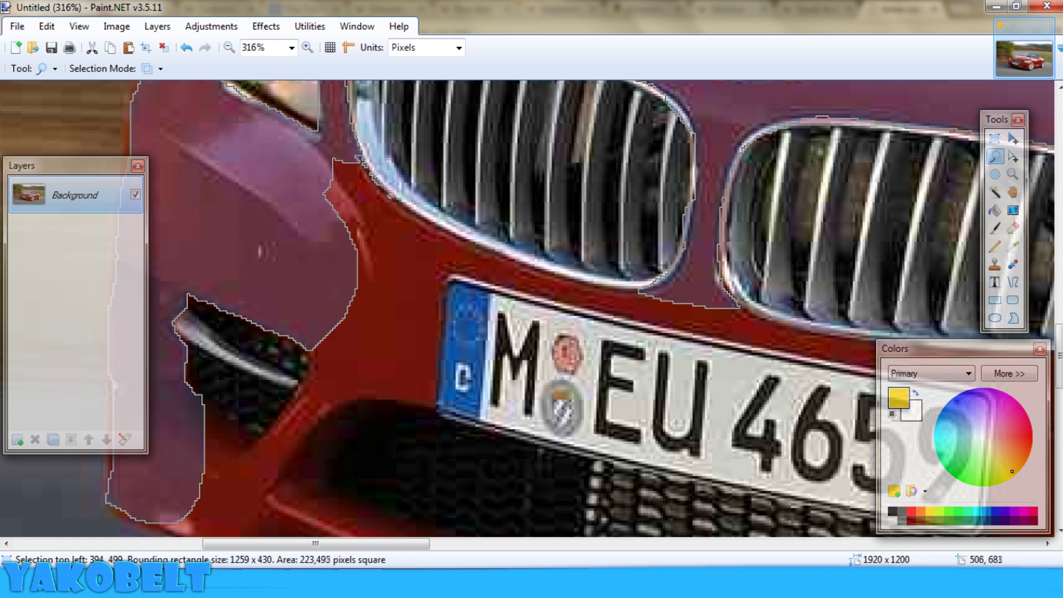
mouse_move(419, 219)
left_mouse_down()
mouse_move(529, 268)
mouse_move(622, 291)
mouse_move(631, 319)
mouse_move(548, 299)
mouse_move(238, 155)
left_mouse_up()
scroll(421, 443, "up", 1)
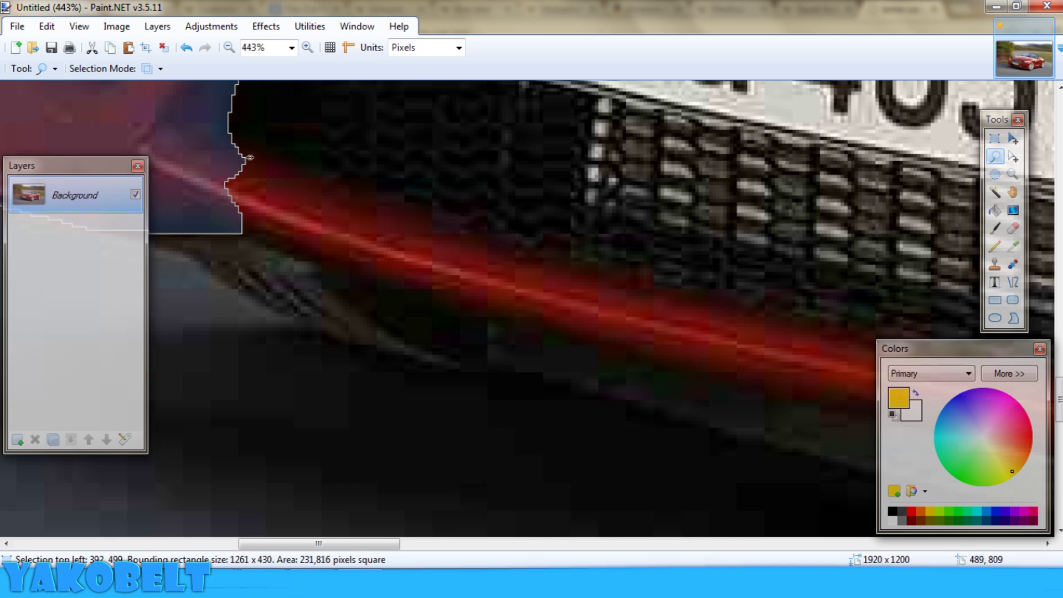
mouse_move(325, 182)
left_mouse_down()
mouse_move(349, 190)
mouse_move(389, 229)
mouse_move(380, 273)
mouse_move(218, 221)
mouse_move(230, 163)
left_mouse_up()
Subtract a stray patch over the black lower grille from the selection and restore the Add (union) mode
scroll(404, 245, "up", 2)
scroll(208, 133, "up", 3)
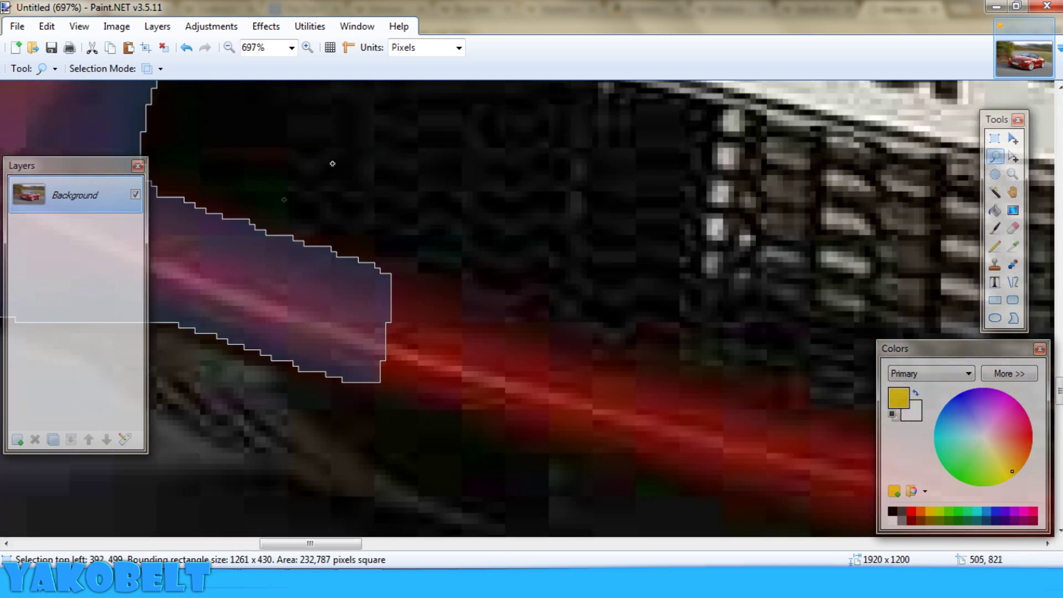
mouse_move(284, 200)
left_mouse_down()
mouse_move(476, 186)
mouse_move(332, 280)
left_mouse_up()
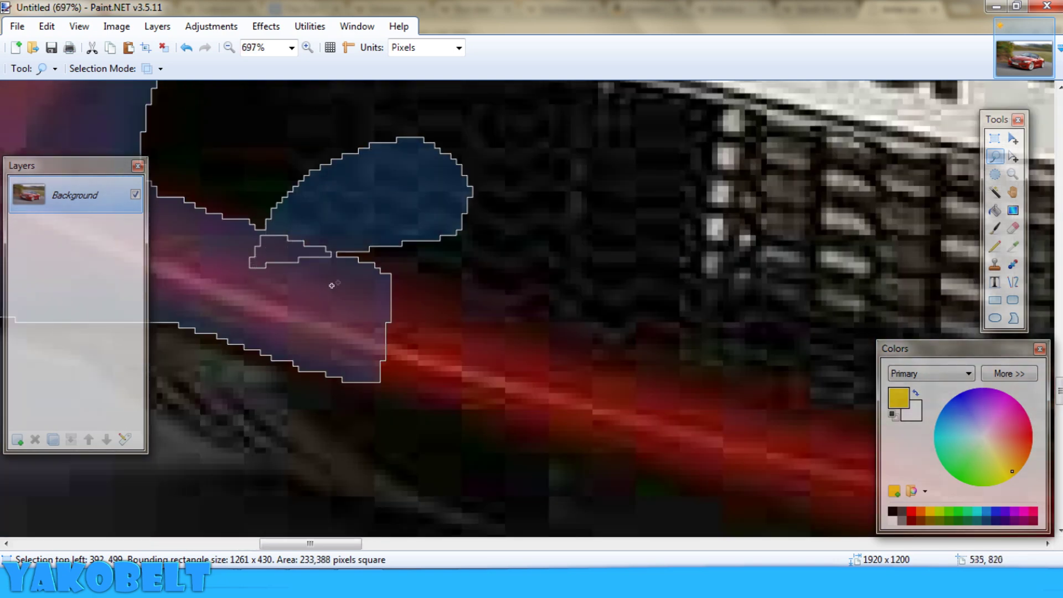
left_click(161, 68)
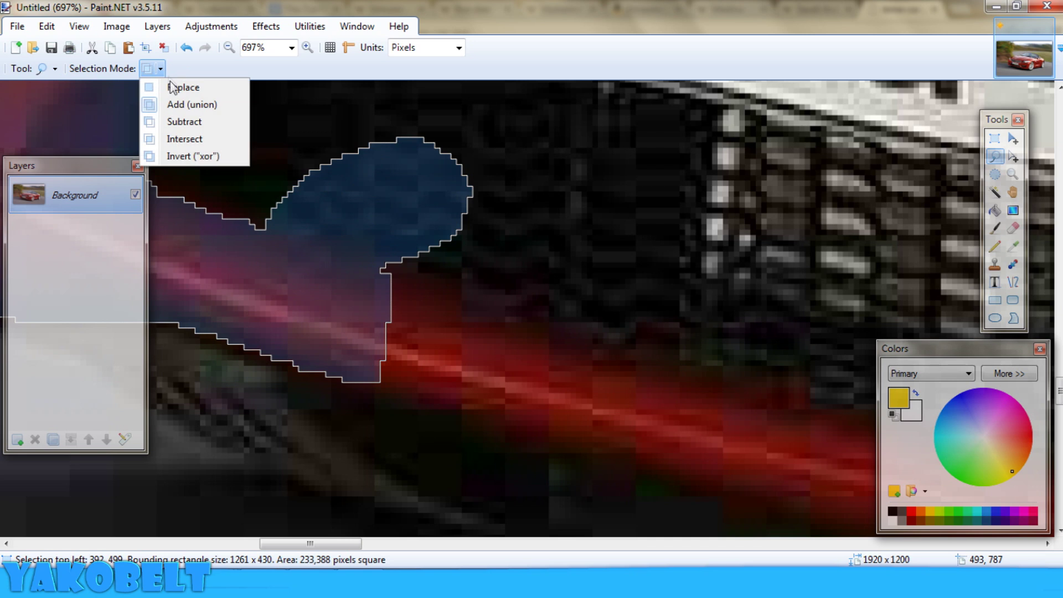
left_click(205, 139)
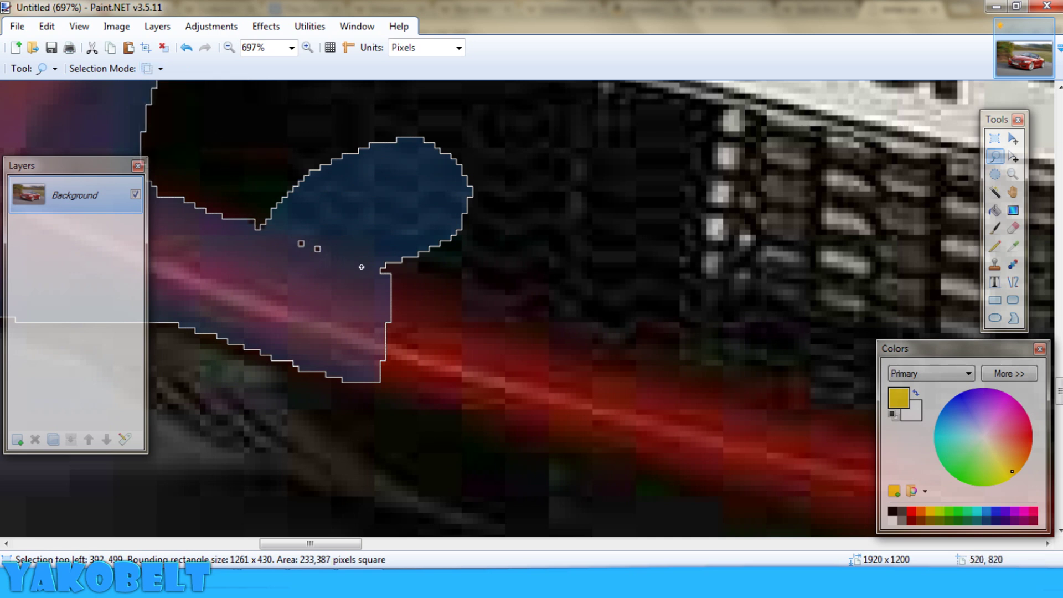
mouse_move(474, 235)
left_mouse_down()
mouse_move(432, 123)
mouse_move(266, 135)
mouse_move(277, 216)
left_mouse_up()
left_click(161, 69)
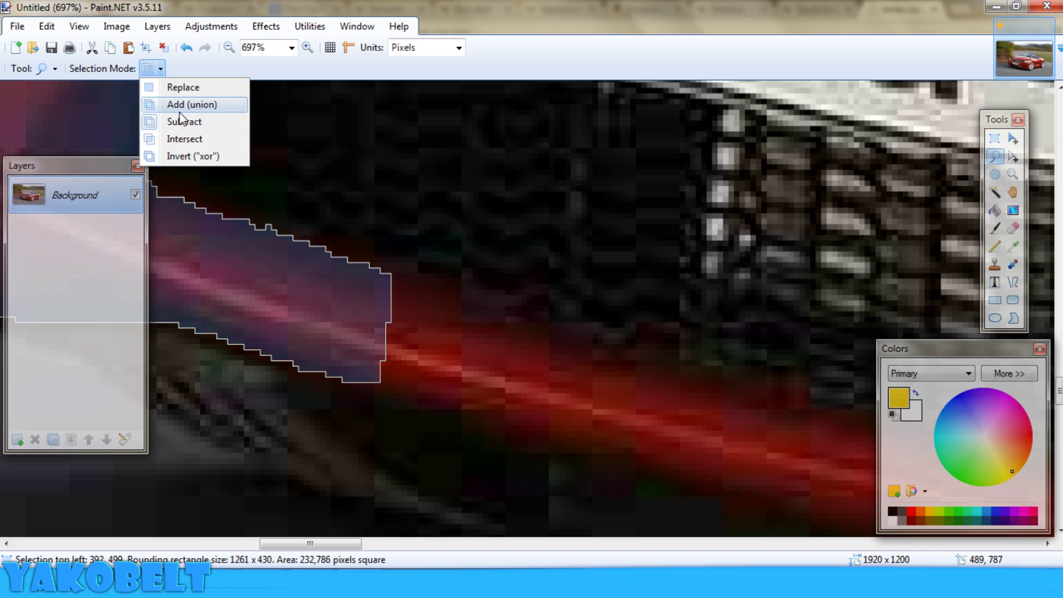
left_click(182, 110)
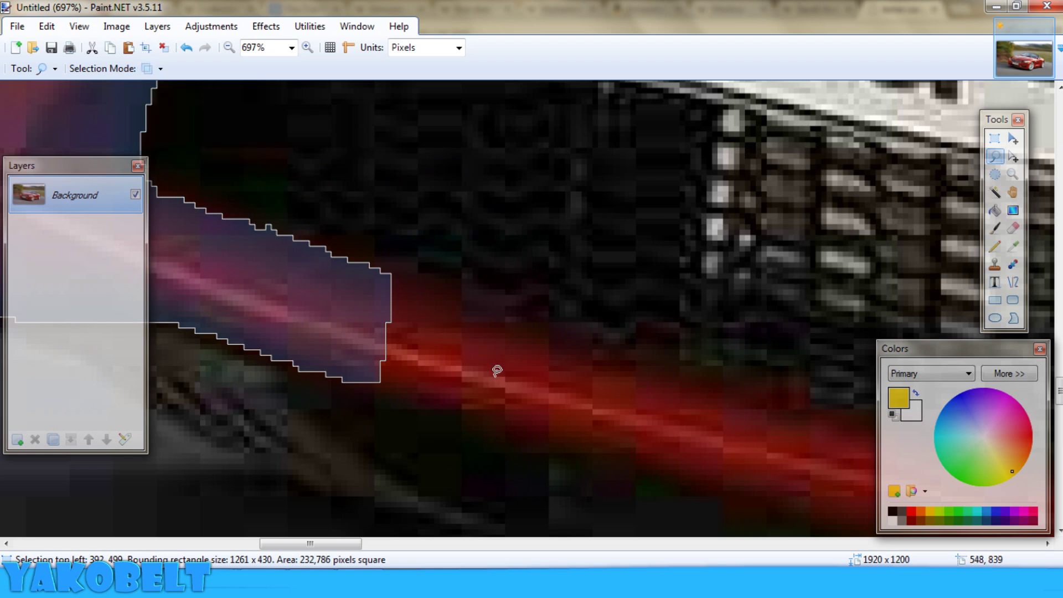
Add the remaining red lip beneath the lower grille and the rest of the front bumper to the selection
scroll(497, 370, "down", 3)
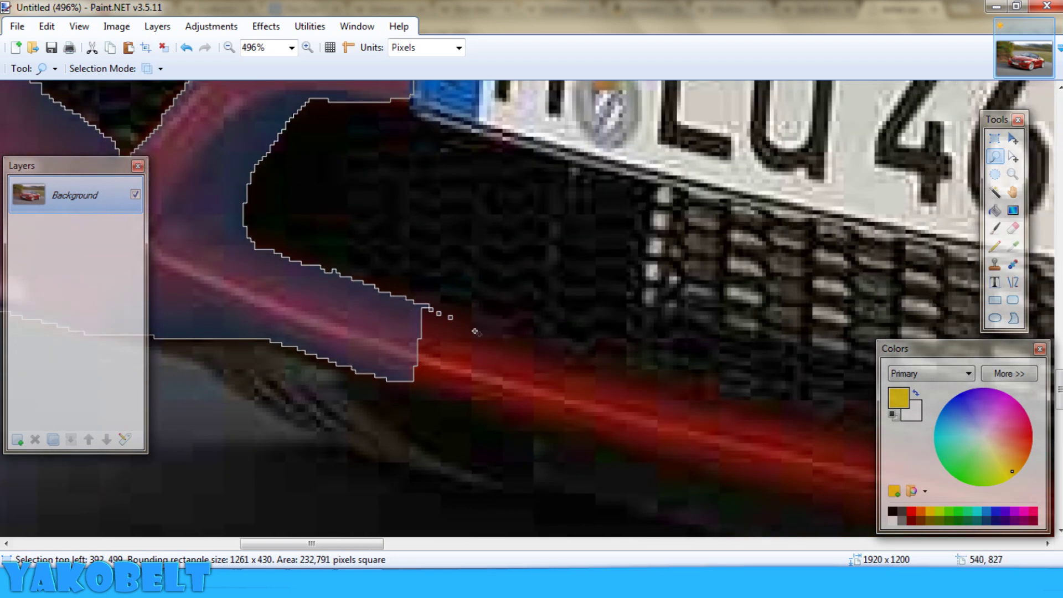
mouse_move(529, 353)
left_mouse_down()
mouse_move(631, 384)
mouse_move(626, 434)
mouse_move(564, 442)
mouse_move(417, 388)
left_mouse_up()
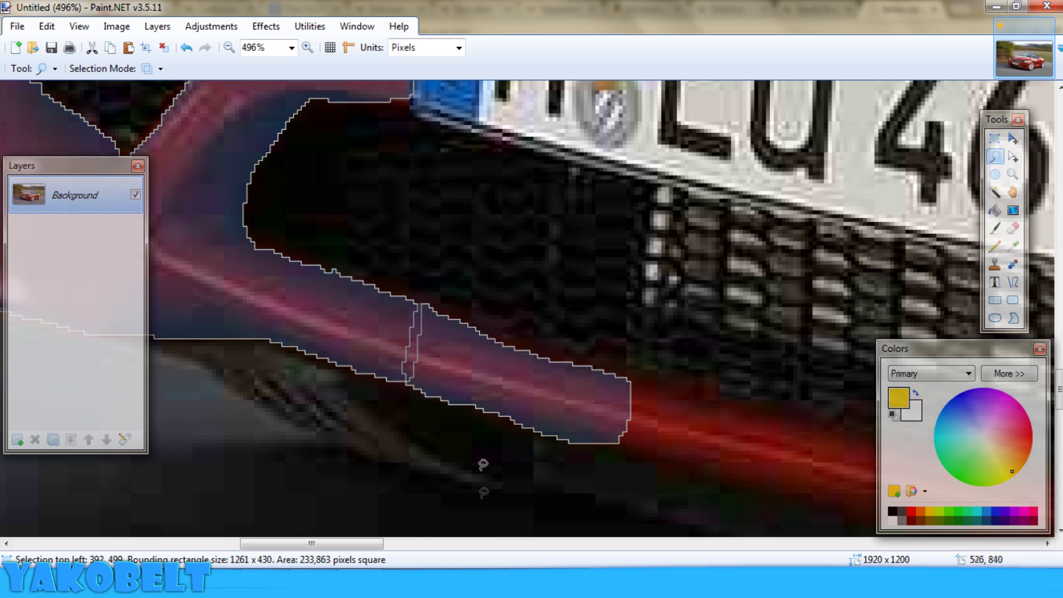
left_click_drag(374, 546, 430, 546)
scroll(295, 271, "down", 3)
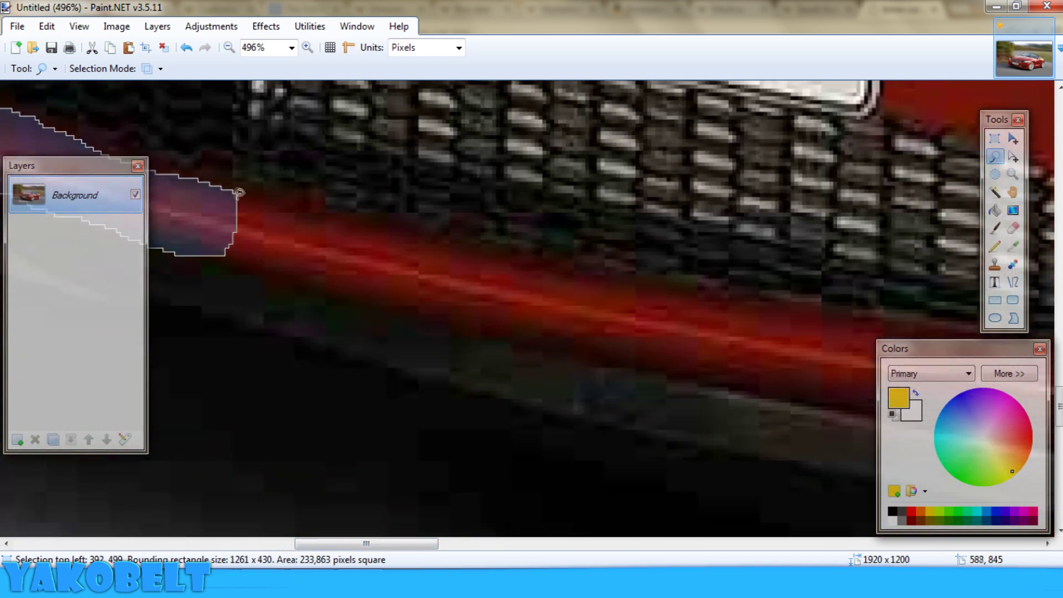
scroll(315, 211, "down", 3)
mouse_move(590, 490)
left_mouse_down()
mouse_move(720, 177)
mouse_move(759, 138)
mouse_move(637, 111)
mouse_move(443, 219)
left_mouse_up()
left_click_drag(419, 253, 421, 255)
scroll(516, 380, "down", 5)
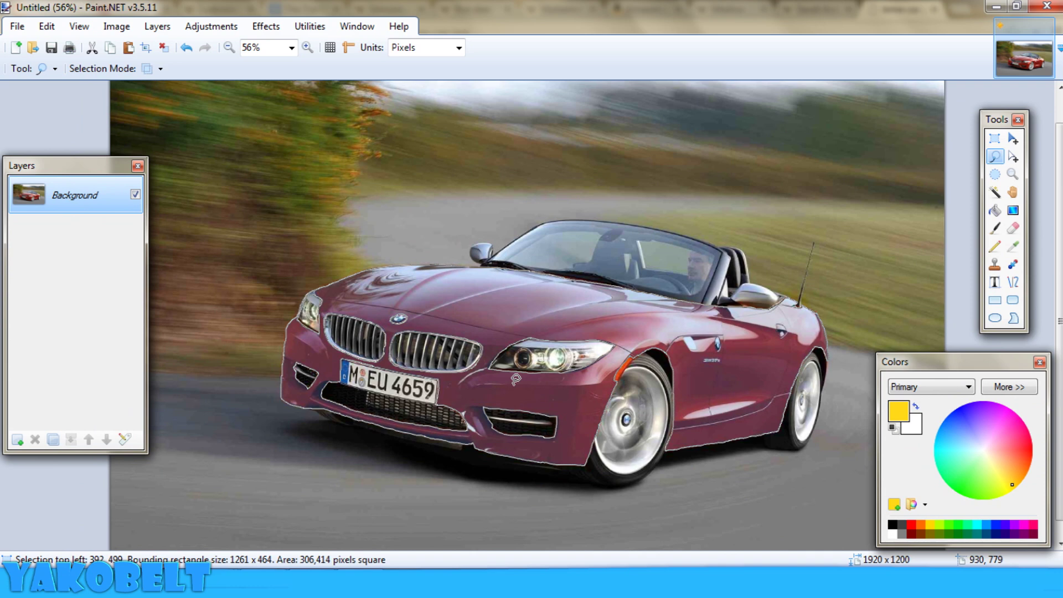
Cut the selected bodywork onto a new layer placed below Background and clear the selection
key("Delete")
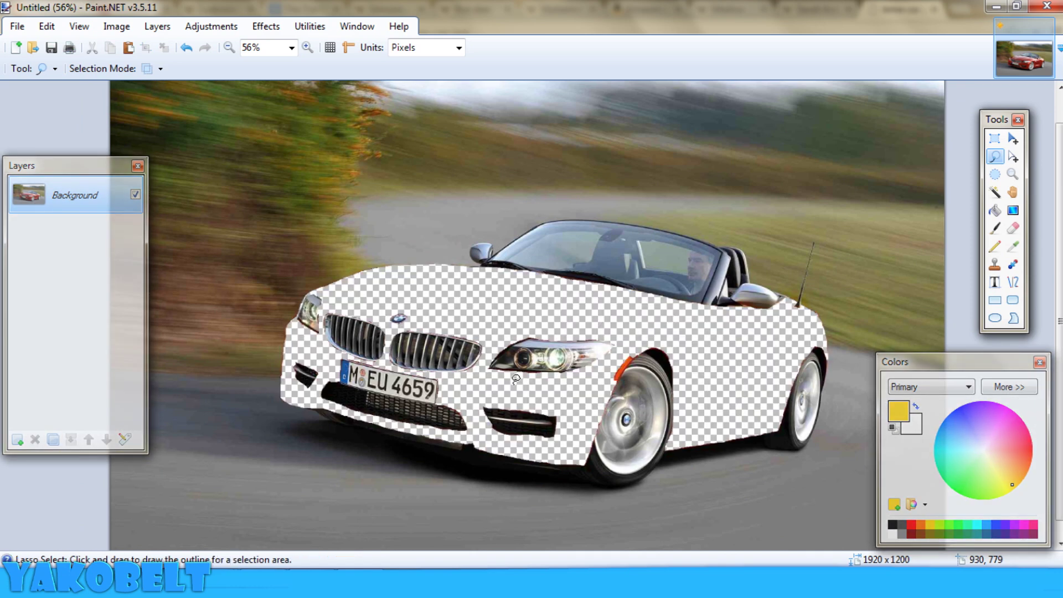
scroll(595, 400, "down", 2)
scroll(595, 399, "up", 1)
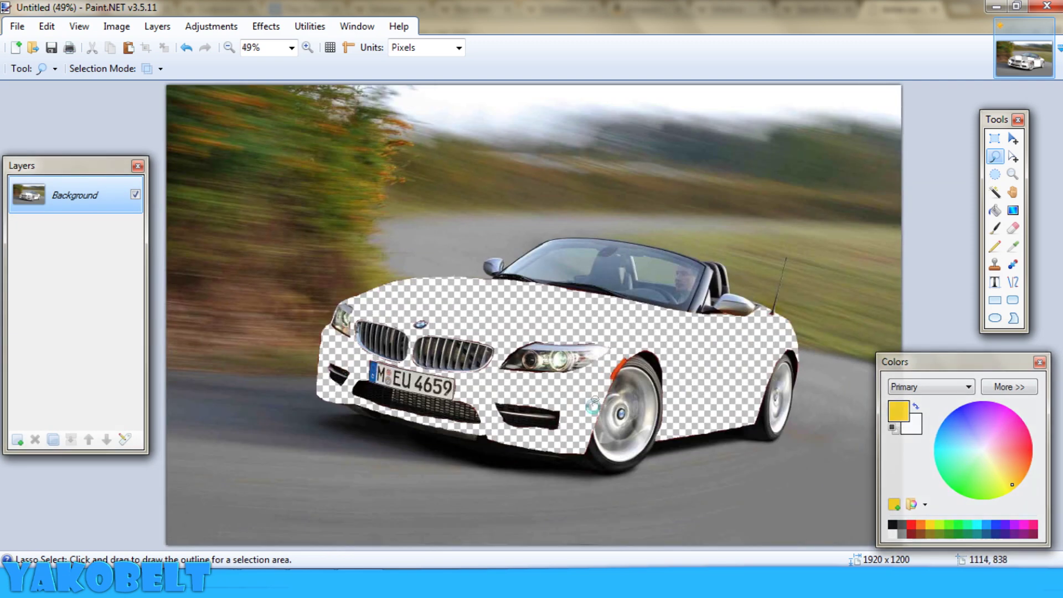
key("ctrl+shift+v")
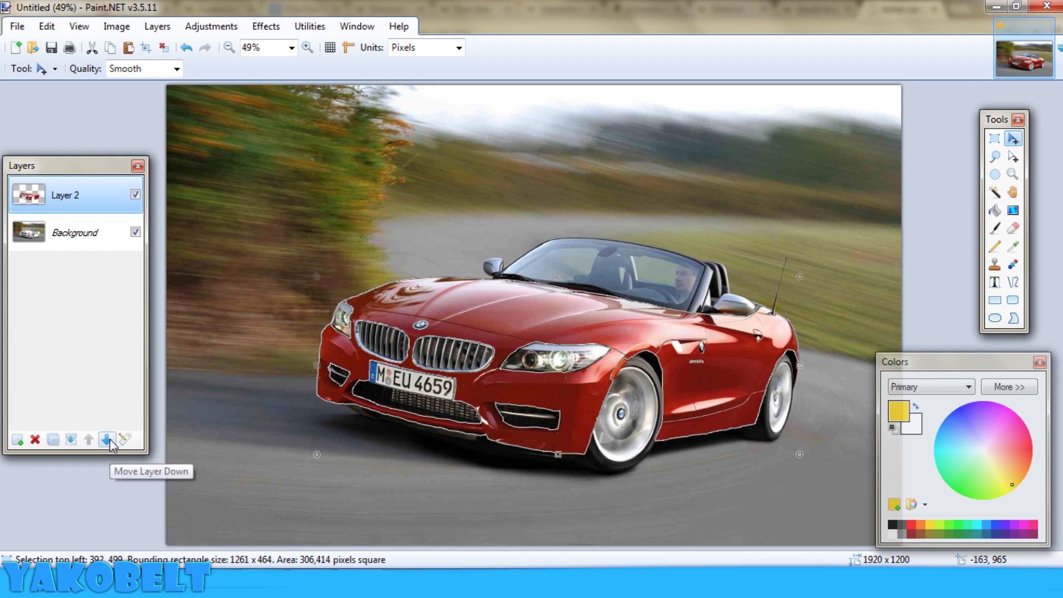
left_click(106, 441)
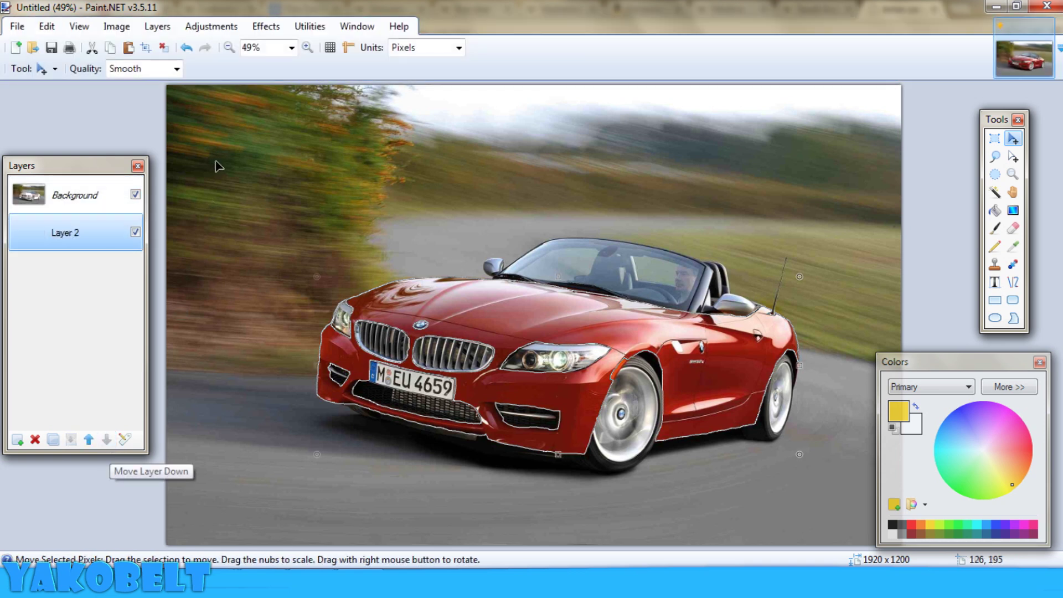
key("ctrl+d")
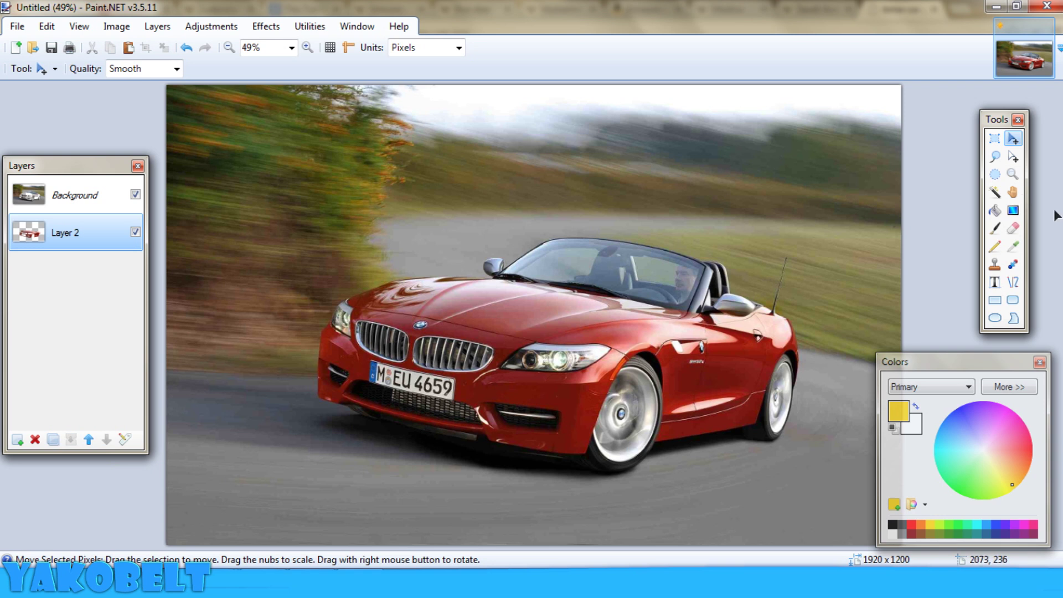
Select the cut-out bodywork area on the Background layer with the Magic Wand at 50% tolerance
left_click(78, 195)
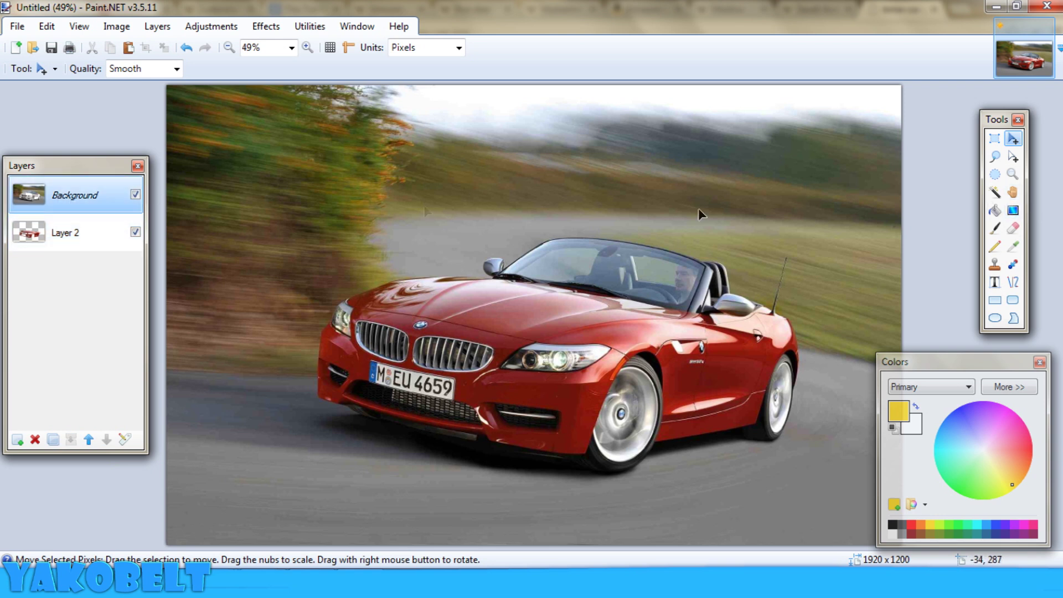
left_click(995, 192)
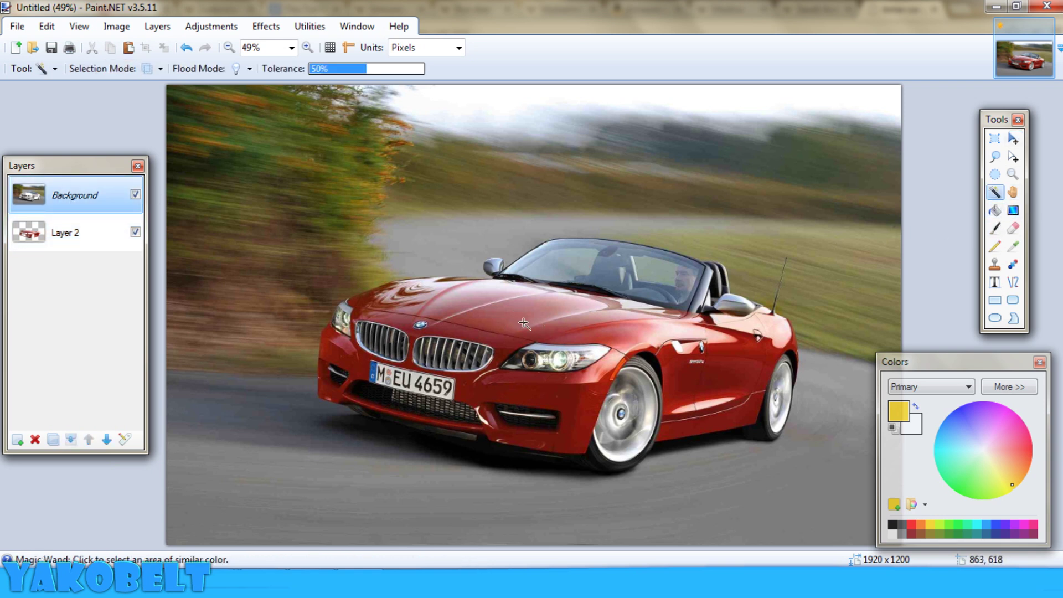
left_click(565, 327)
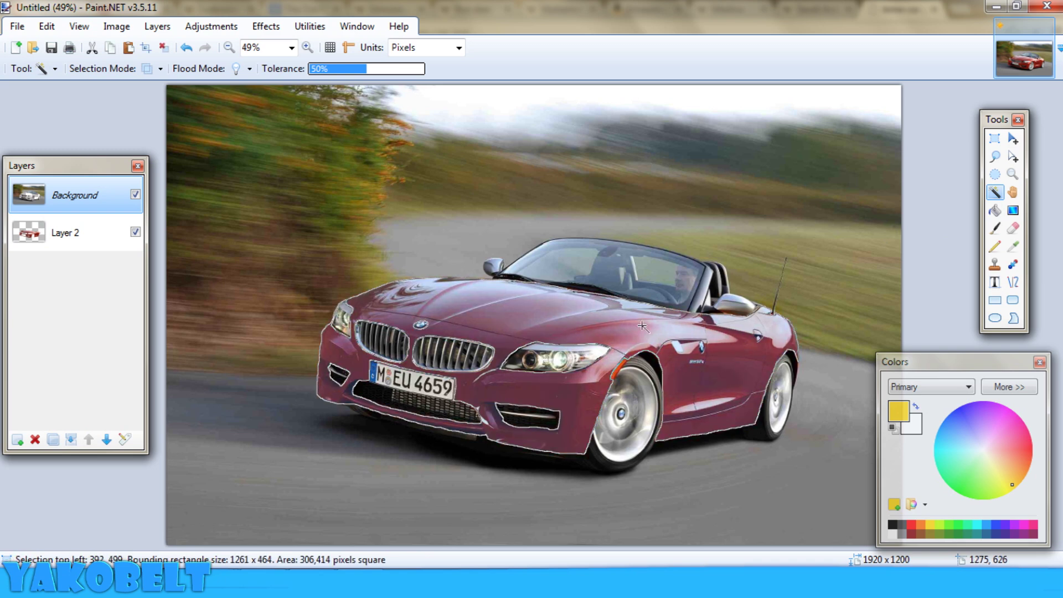
Fill the bodywork selection with bright pink on a new layer and deselect it
key("ctrl+shift+n")
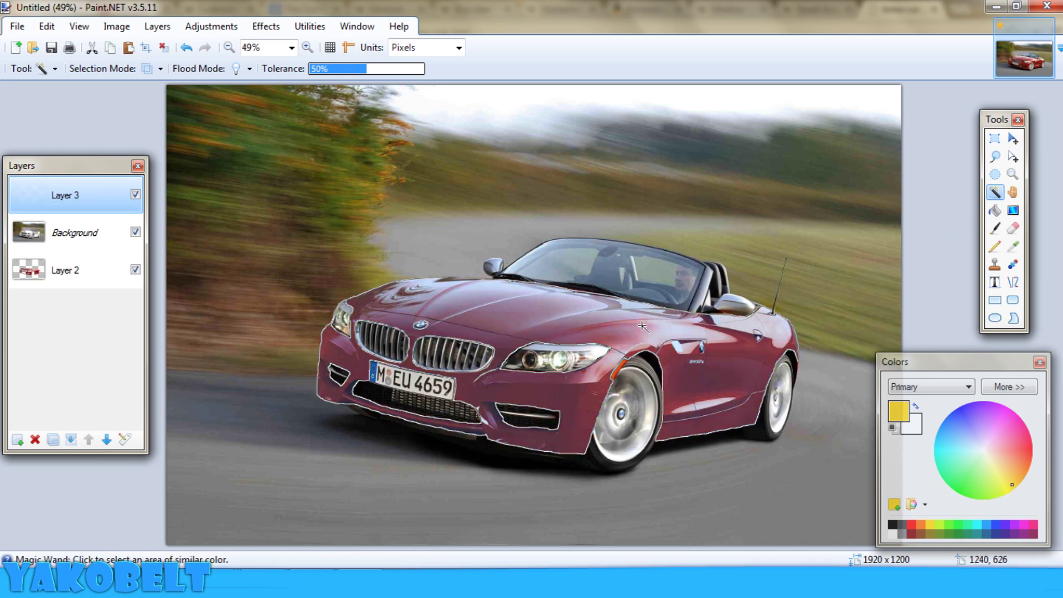
left_click(995, 210)
left_click_drag(1011, 444, 1008, 417)
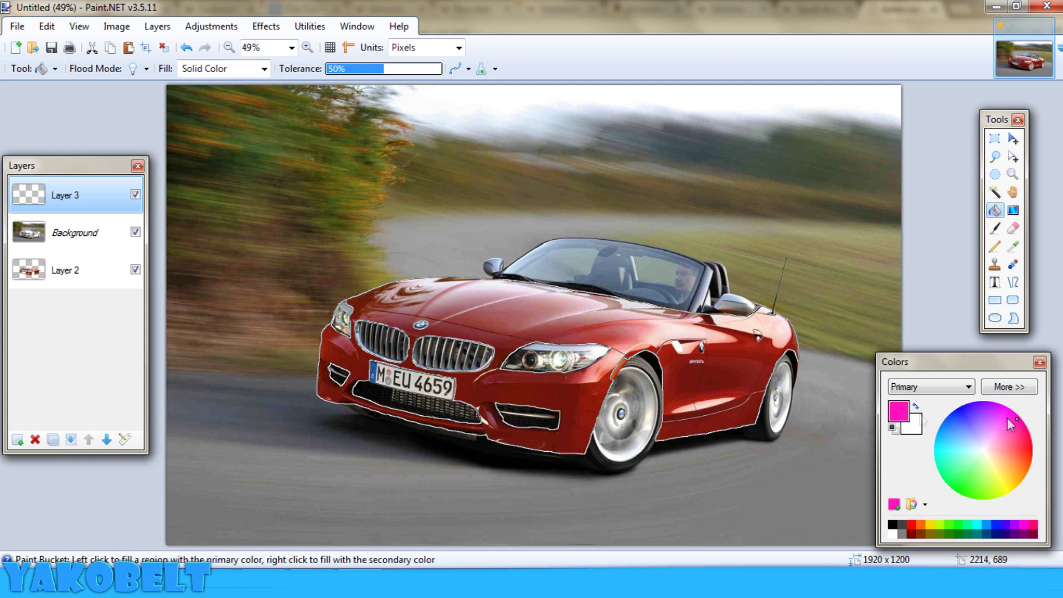
left_click(579, 309)
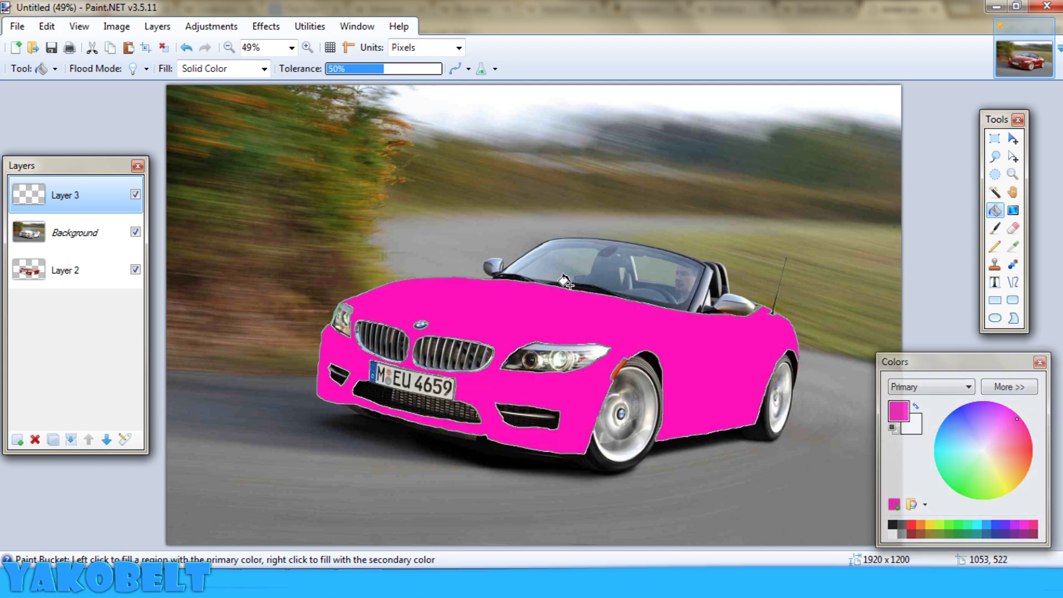
left_click(163, 49)
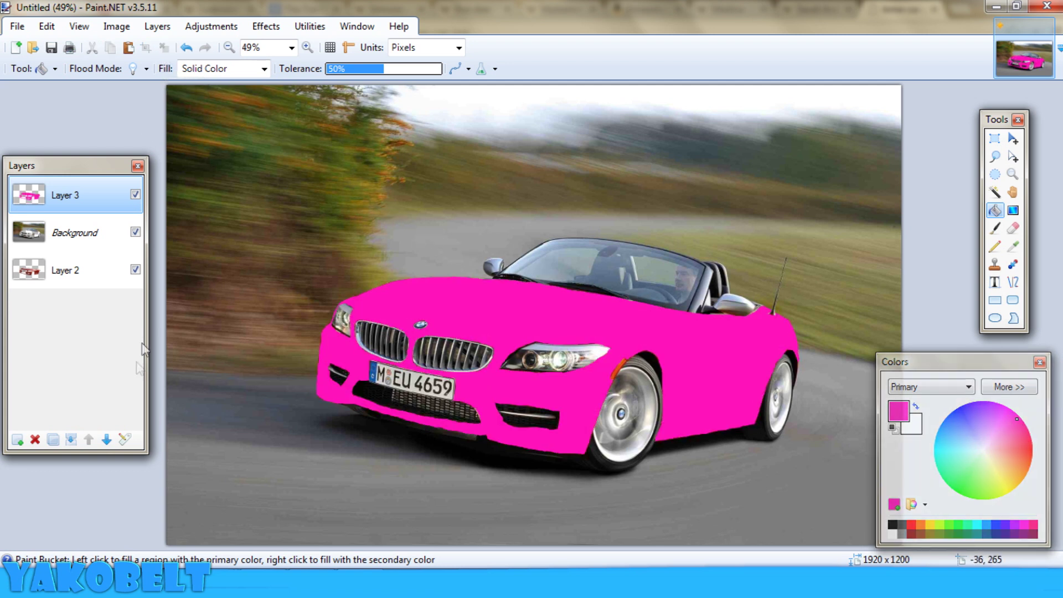
Set the opacity of the pink Layer 3 to 129 in its layer properties
left_click(126, 440)
left_click_drag(554, 209, 956, 190)
left_click_drag(1030, 295, 989, 298)
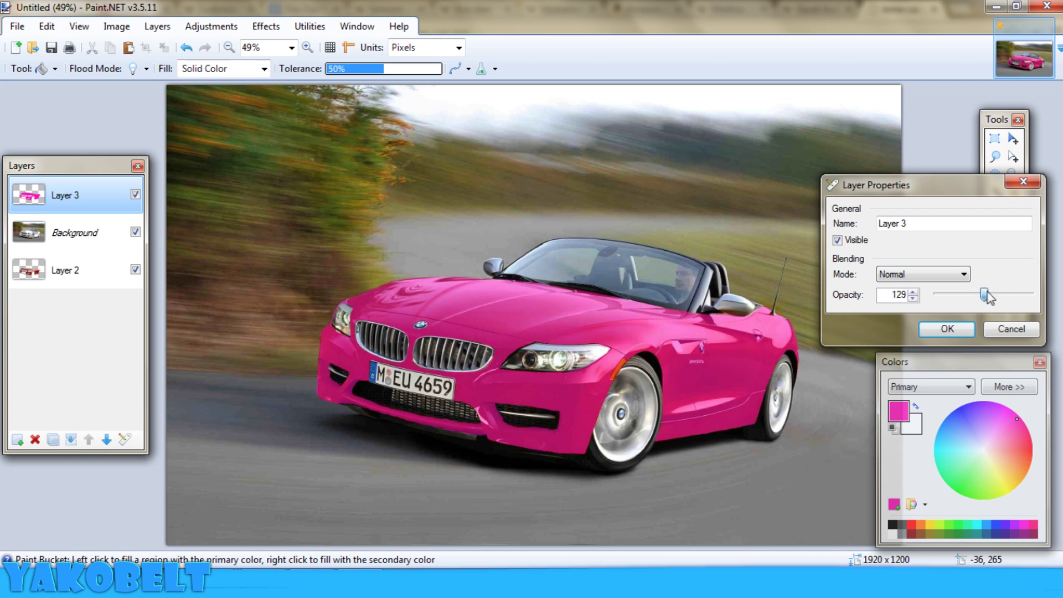
left_click(953, 327)
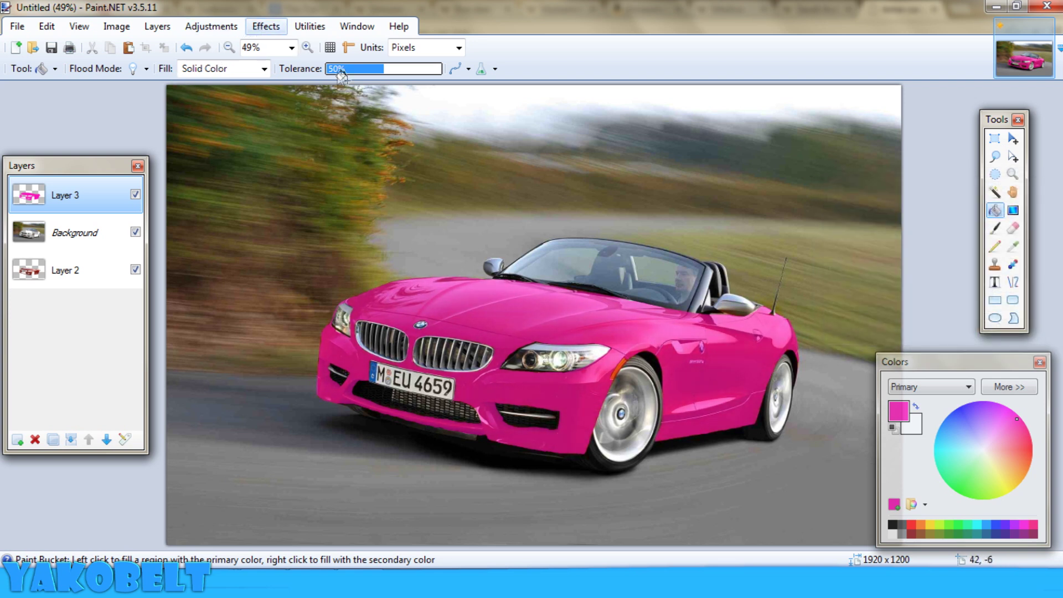
Apply a Gaussian Blur to the pink Layer 3 to soften its edges
left_click(266, 26)
mouse_move(280, 84)
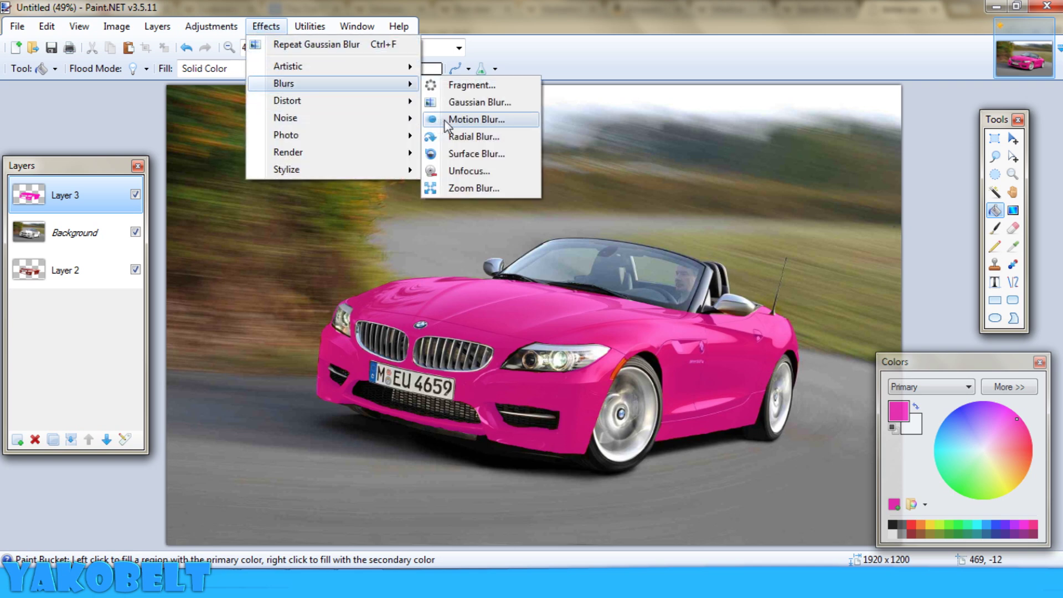
left_click(480, 103)
left_click_drag(508, 240, 824, 251)
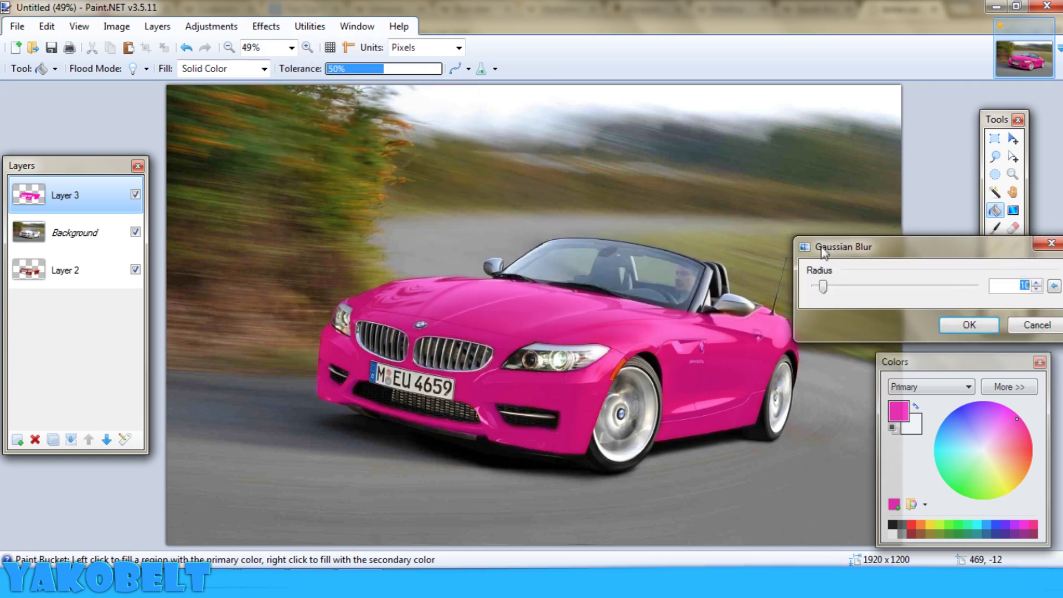
left_click_drag(826, 287, 830, 289)
left_click(969, 325)
Examine the pink bodywork and its blurred edges both up close and in the whole picture
scroll(723, 371, "down", 1)
scroll(722, 371, "down", 1)
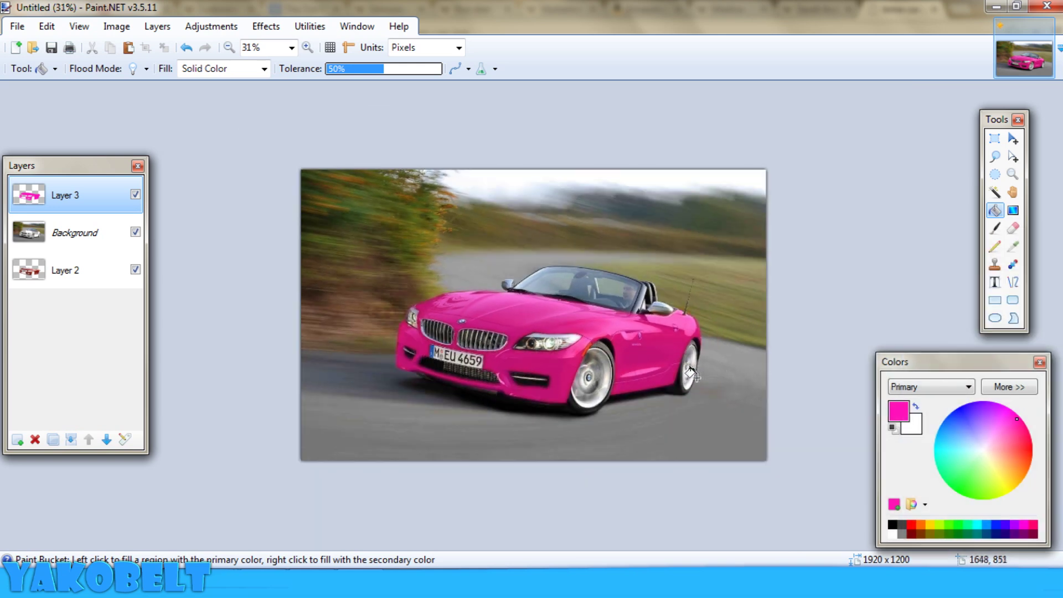
scroll(723, 371, "up", 2)
scroll(665, 408, "up", 1)
scroll(664, 409, "down", 2)
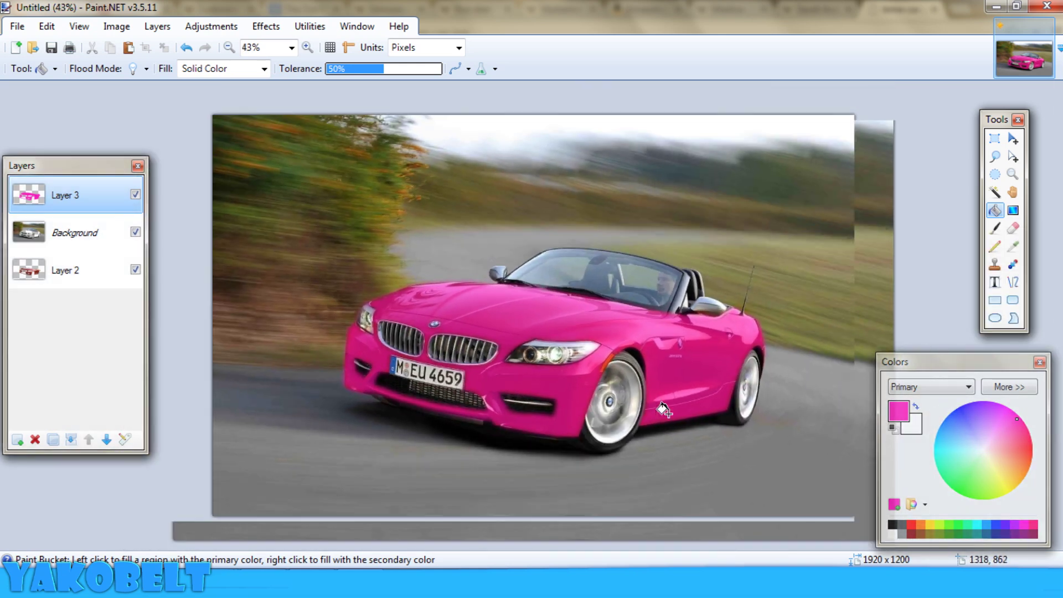
scroll(663, 407, "up", 2)
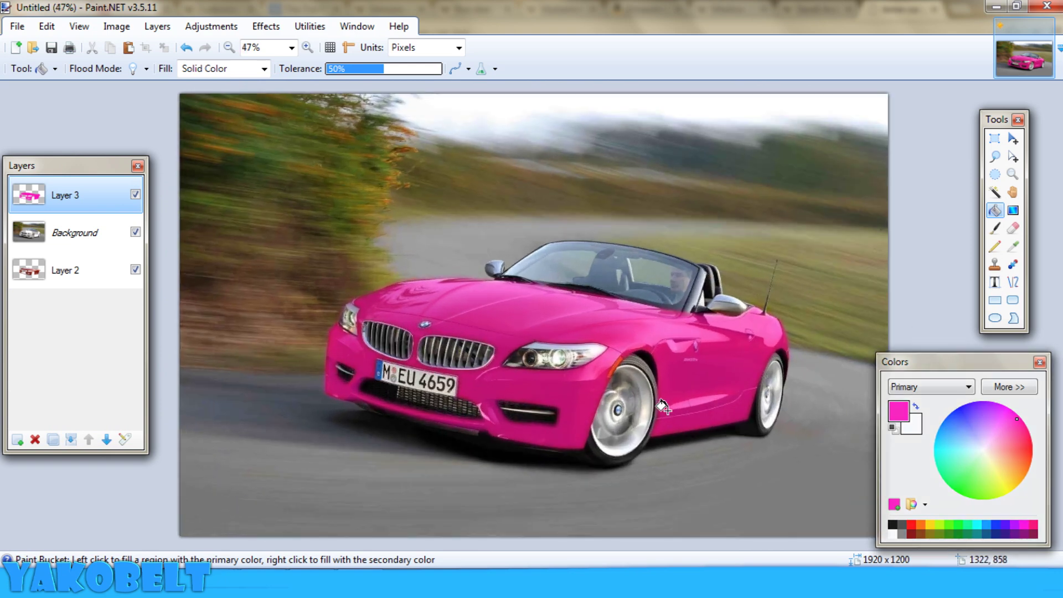
scroll(612, 349, "up", 3)
scroll(612, 349, "up", 1)
scroll(612, 349, "down", 3)
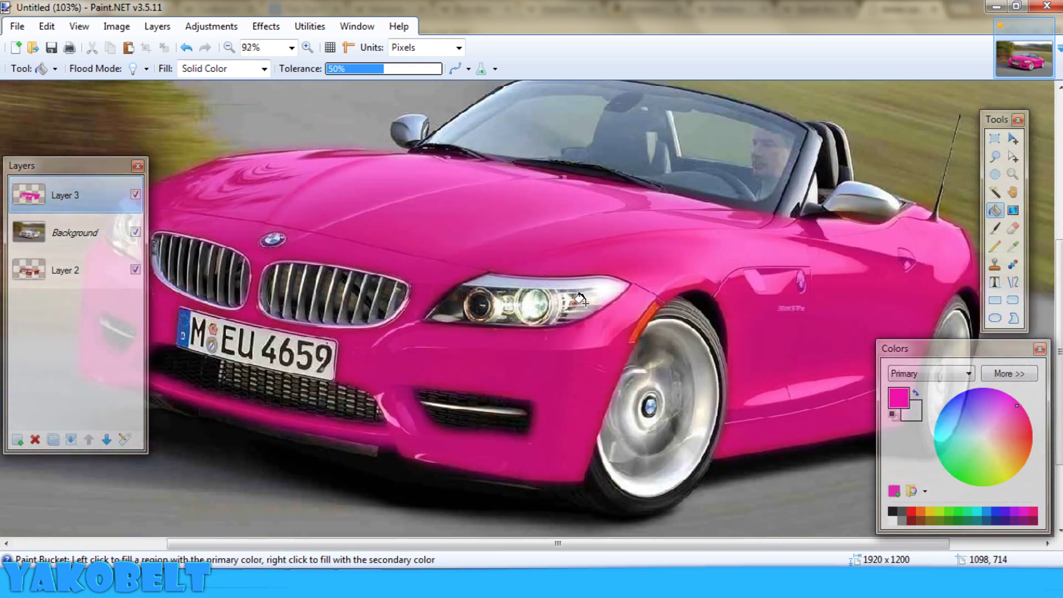
Readjust the pink layer's opacity in its properties, settling on 129
left_click(123, 440)
left_click_drag(498, 209, 833, 248)
left_click_drag(925, 359, 918, 360)
left_click(881, 392)
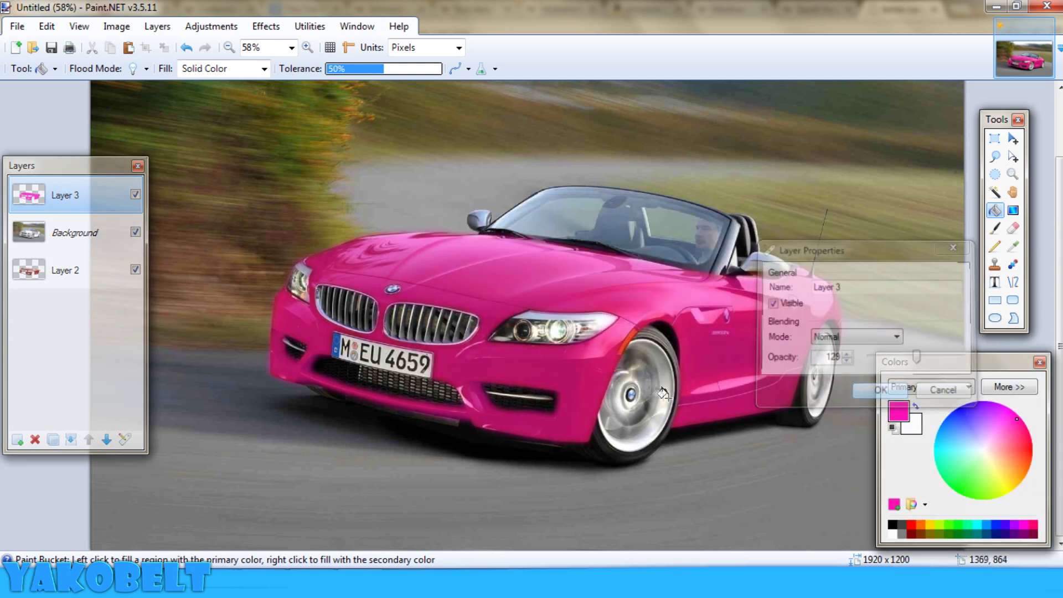
Inspect the recoloured car in the whole picture and the driver behind the windscreen up close
key("ctrl+b")
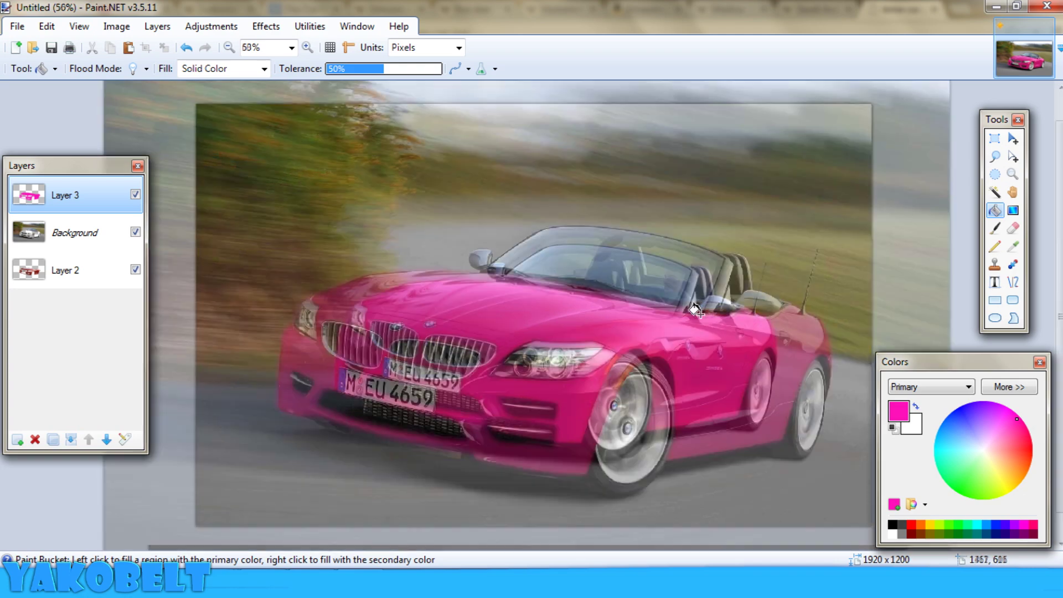
scroll(754, 302, "up", 4)
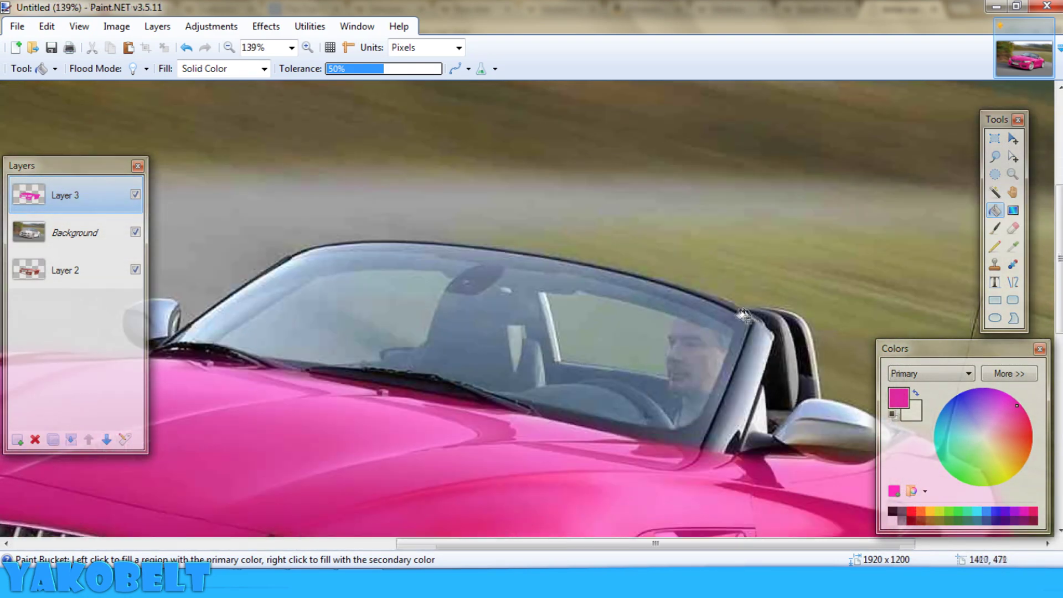
scroll(745, 314, "up", 2)
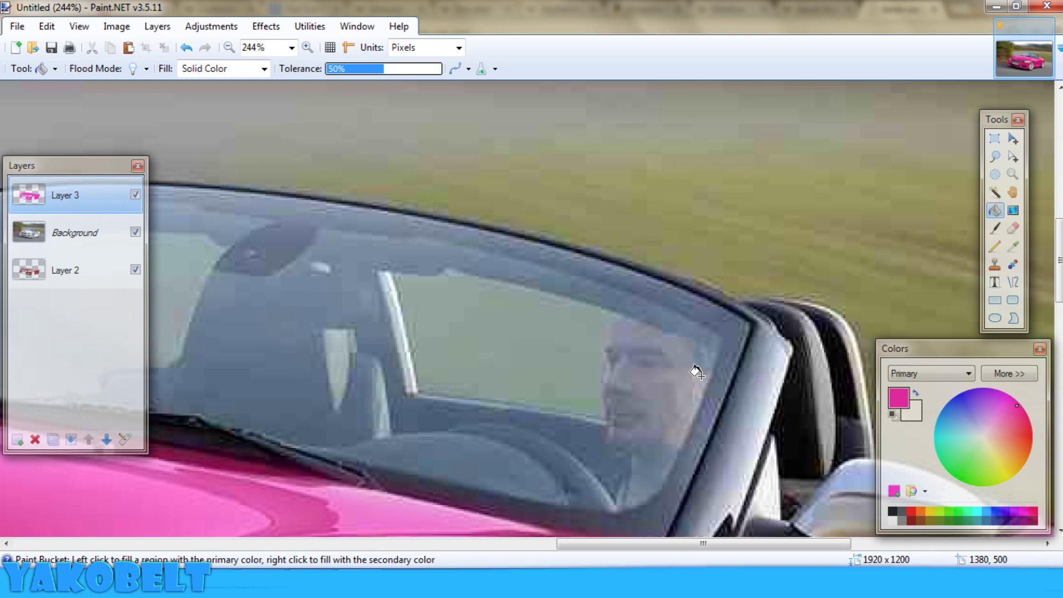
scroll(676, 373, "down", 4)
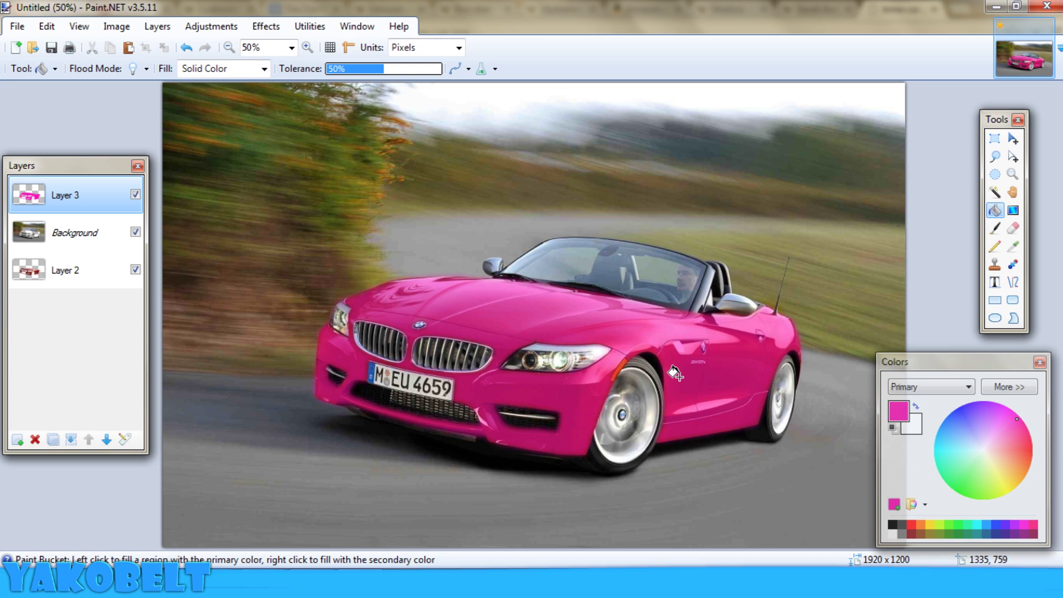
scroll(676, 374, "up", 2)
scroll(676, 374, "down", 3)
scroll(676, 373, "up", 1)
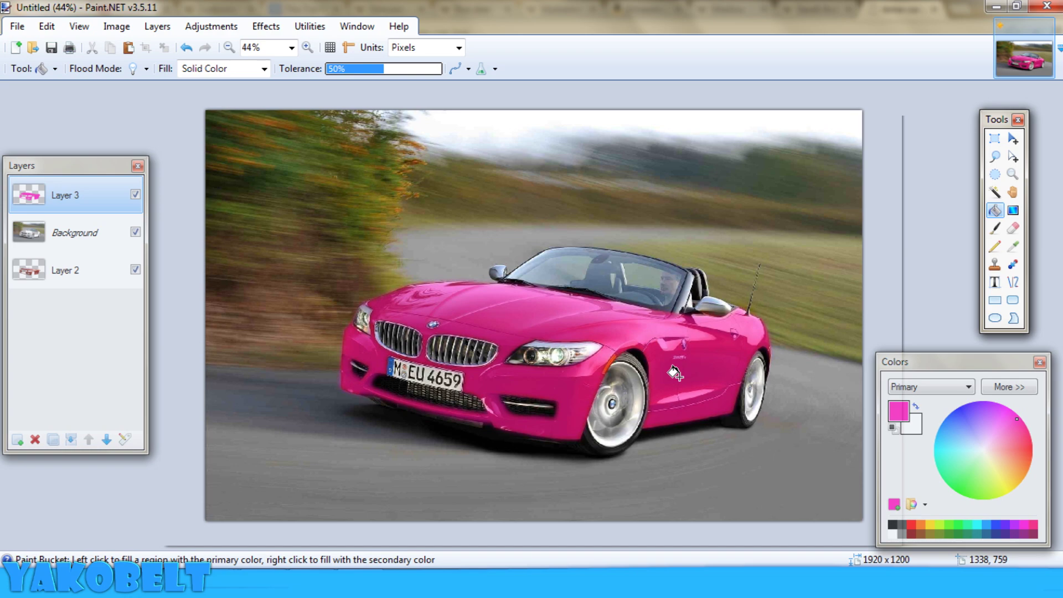
scroll(674, 374, "down", 1)
scroll(677, 294, "up", 8)
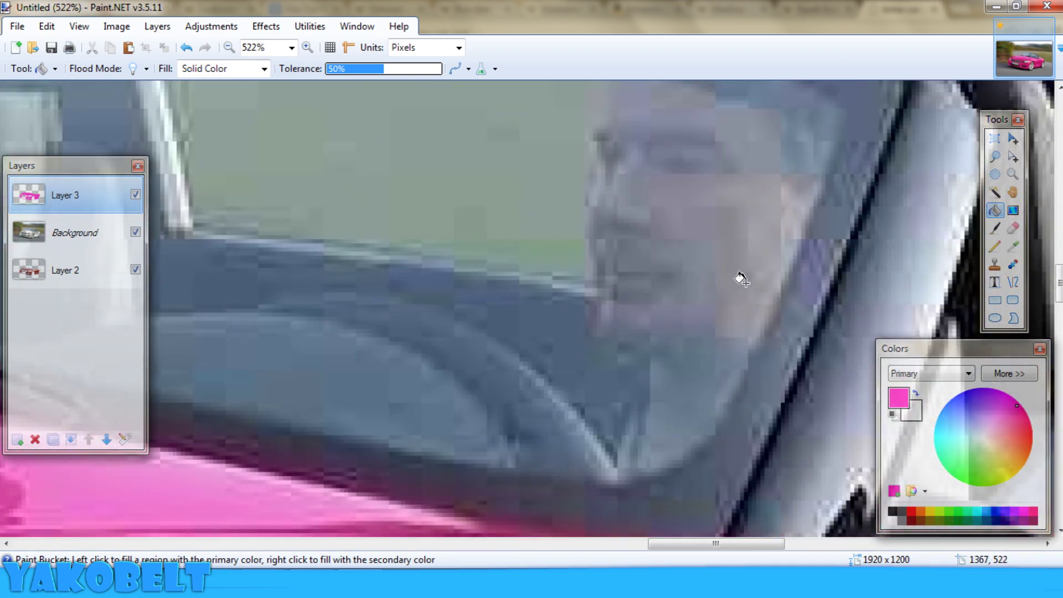
scroll(739, 279, "down", 7)
scroll(740, 283, "up", 7)
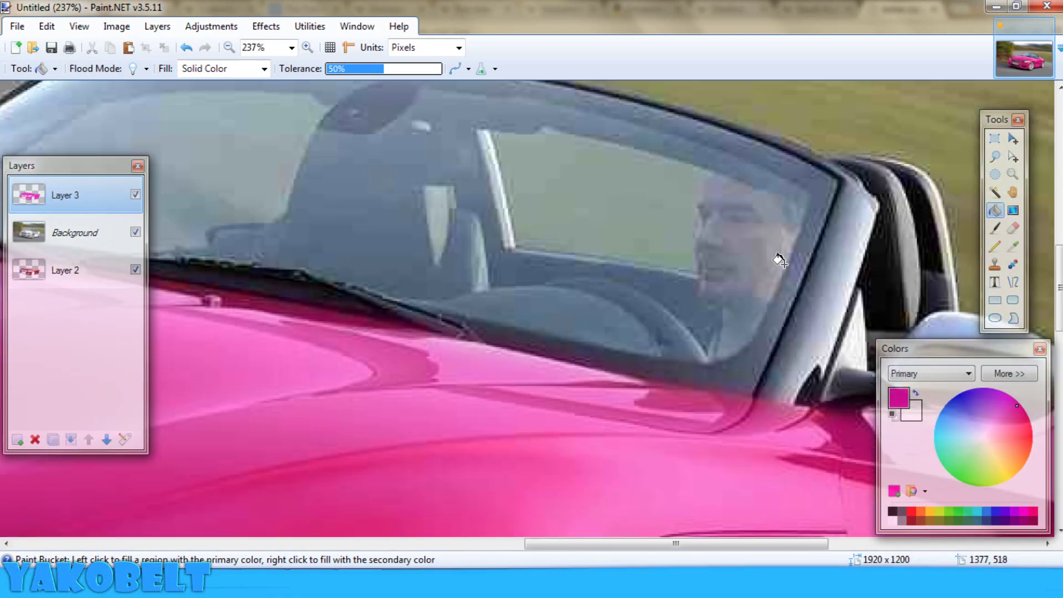
scroll(740, 283, "down", 1)
scroll(739, 283, "down", 7)
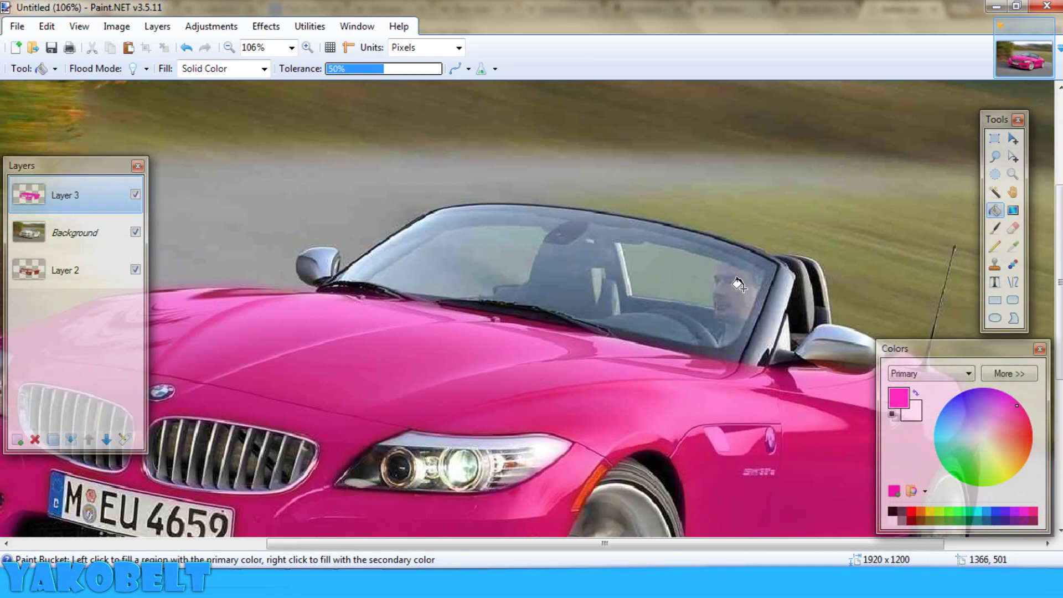
scroll(775, 263, "up", 6)
scroll(775, 260, "up", 2)
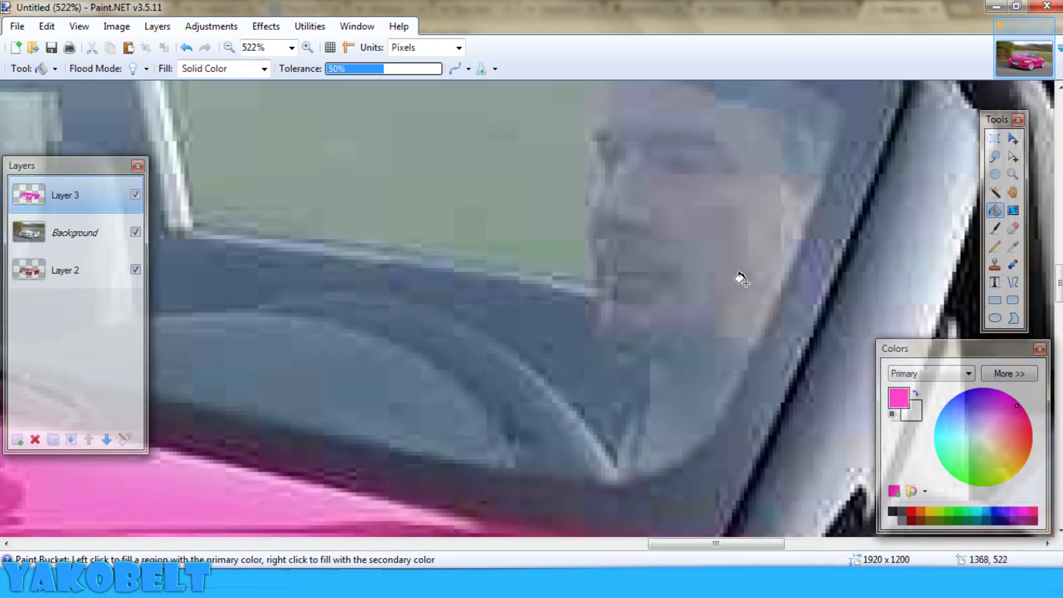